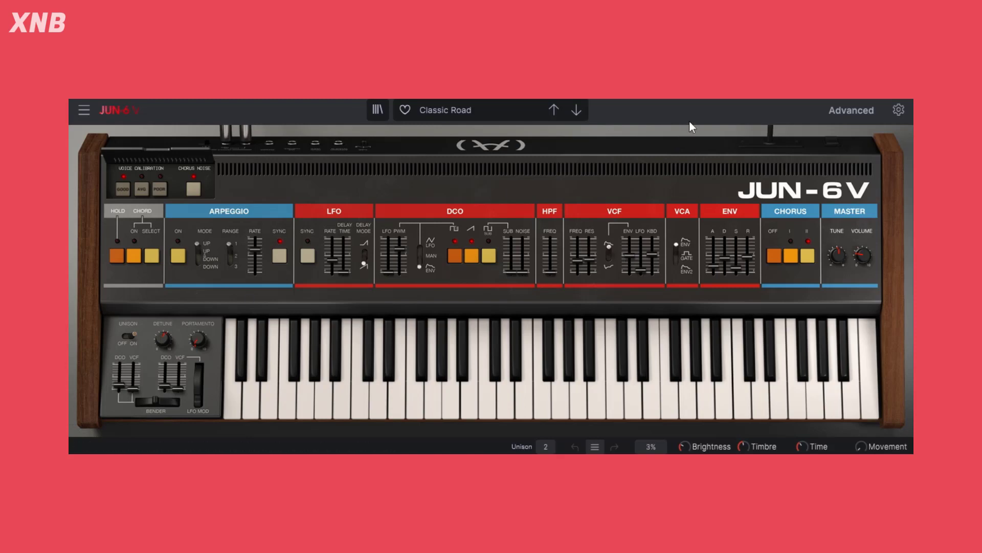
# Load the Default preset from the Template category
pyautogui.click(468, 114)
pyautogui.moveTo(460, 292)
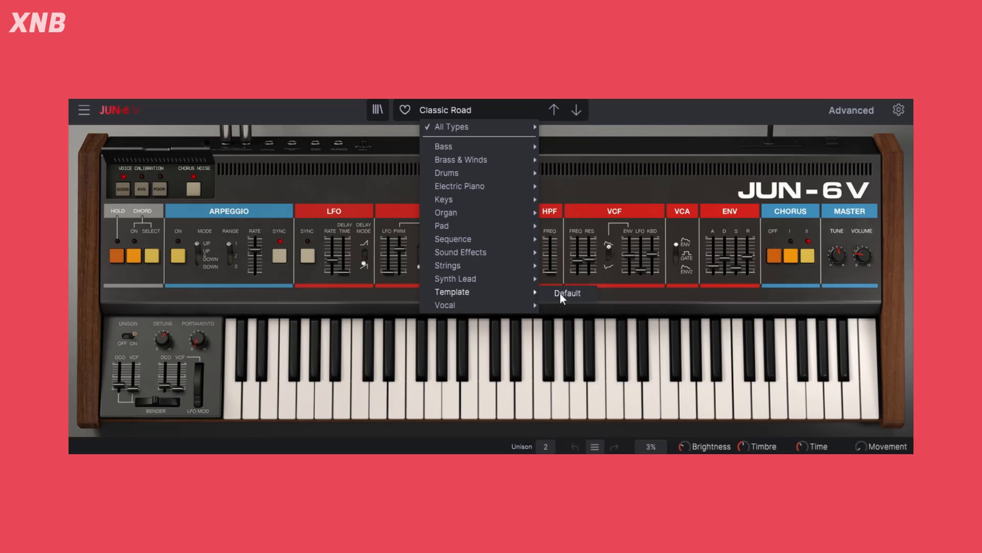
pyautogui.click(563, 293)
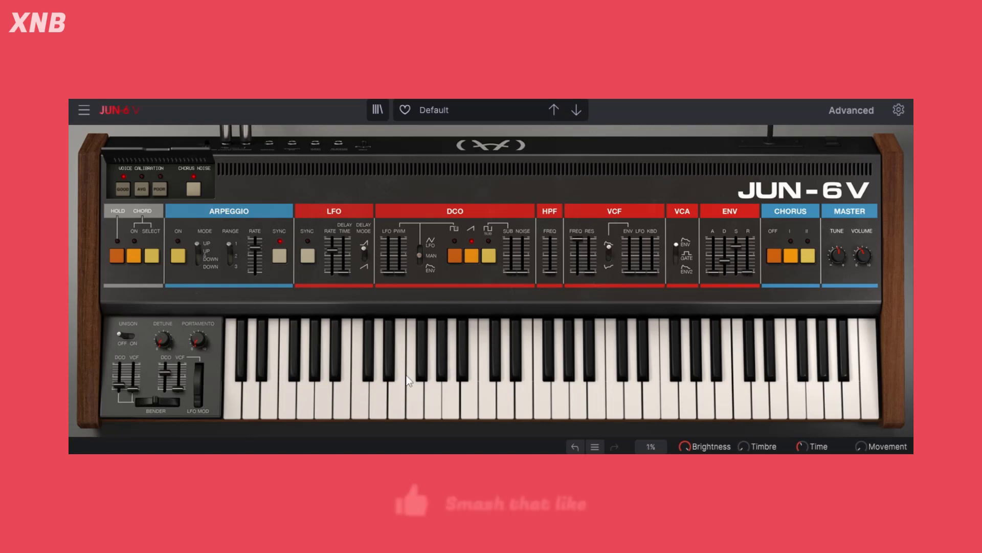
pyautogui.click(508, 114)
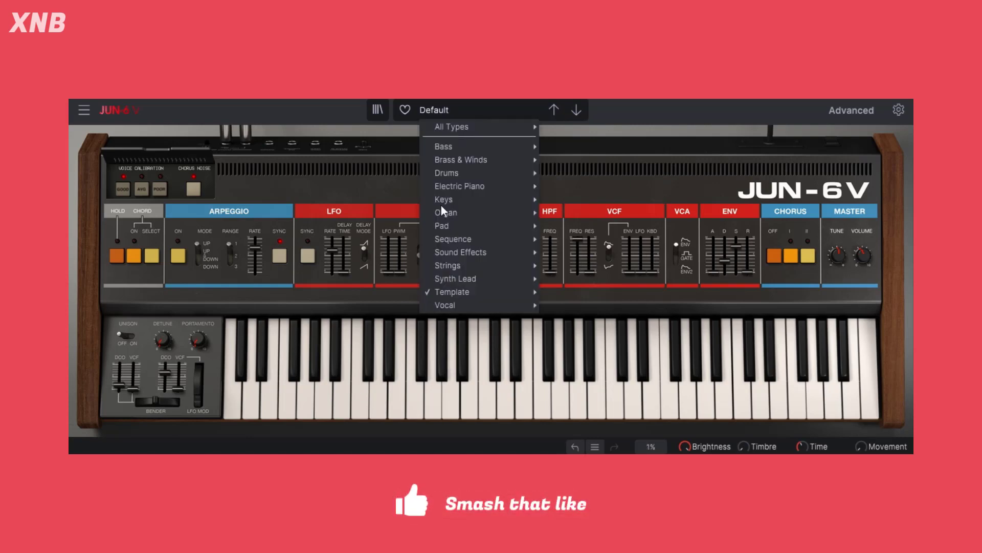
pyautogui.moveTo(457, 296)
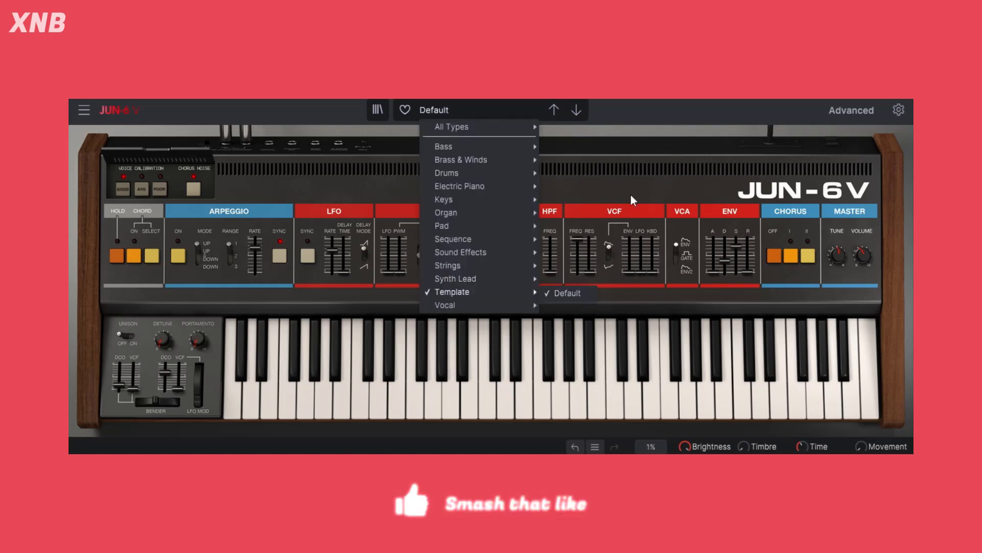
pyautogui.click(641, 134)
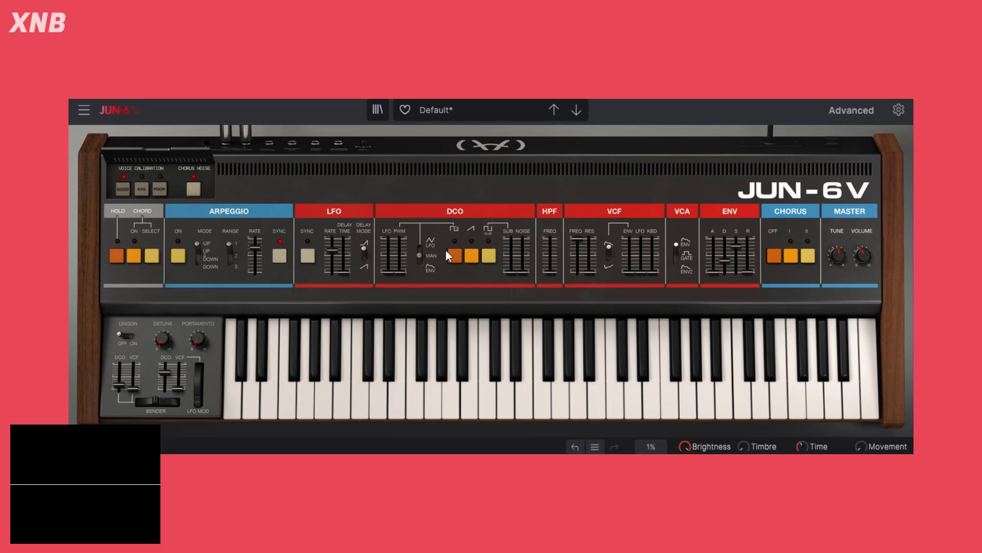
# Try the DCO saw wave and the square wave with the pulse-width modulation amount at 0.540
pyautogui.click(472, 253)
pyautogui.moveTo(403, 271)
pyautogui.mouseDown()
pyautogui.moveTo(404, 238)
pyautogui.moveTo(403, 273)
pyautogui.mouseUp()
pyautogui.moveTo(400, 272)
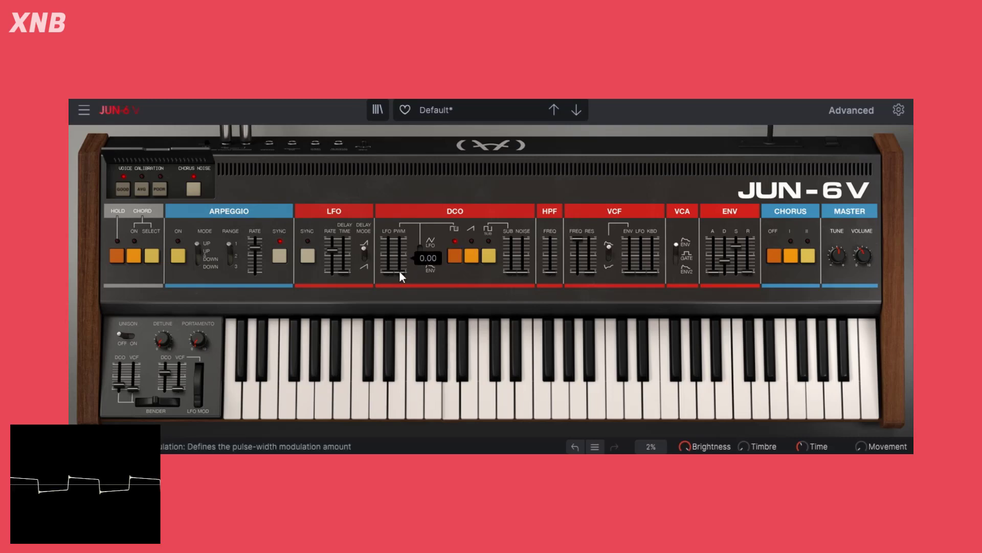
pyautogui.moveTo(399, 270); pyautogui.dragTo(399, 254)
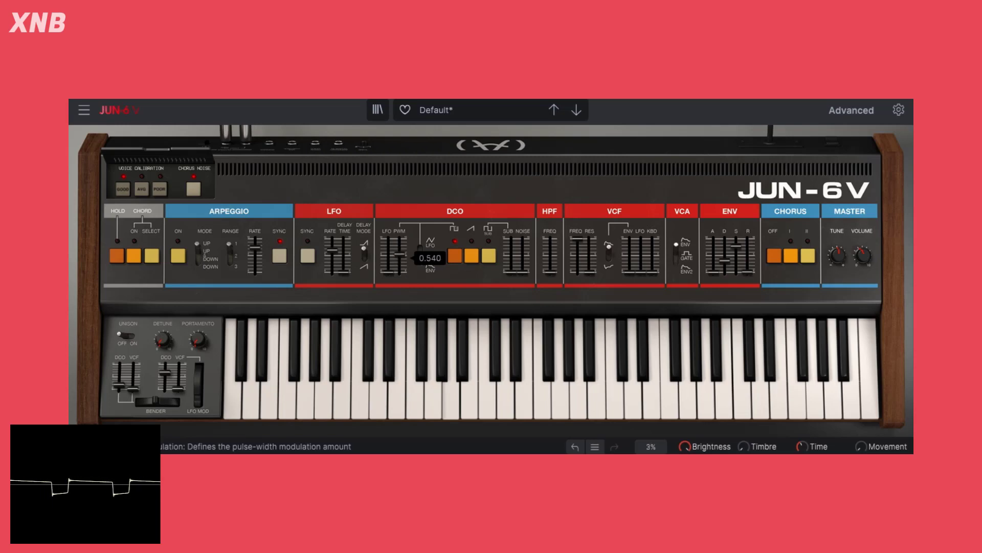
pyautogui.moveTo(419, 265)
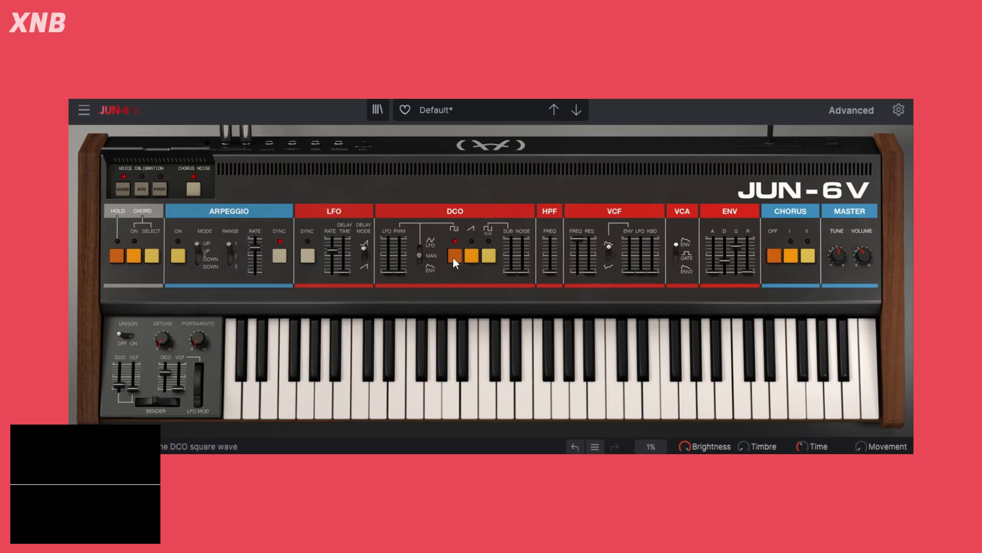
# Replace the DCO square wave with the sub wave and try its volume at a high and a medium level
pyautogui.click(453, 257)
pyautogui.click(489, 262)
pyautogui.moveTo(511, 271); pyautogui.dragTo(510, 245)
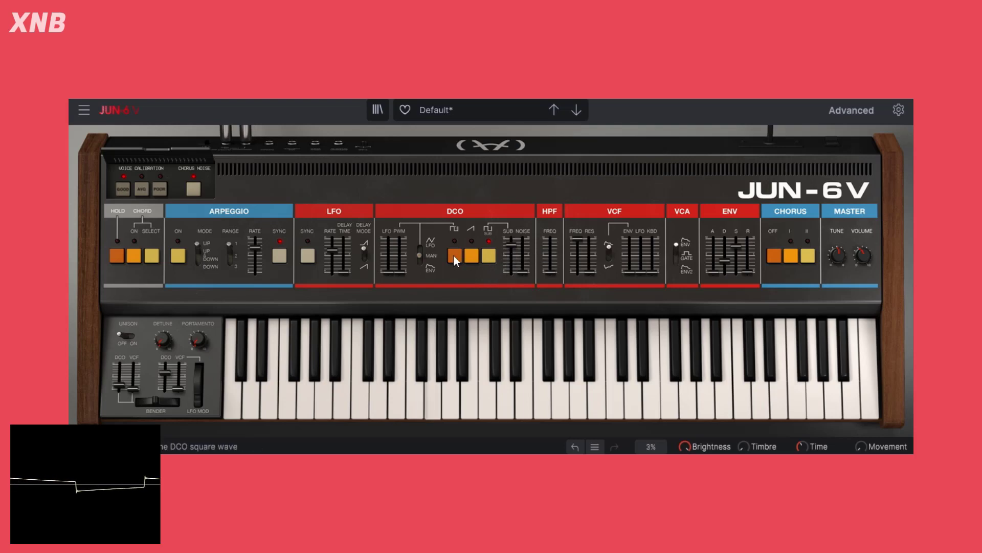
pyautogui.click(453, 255)
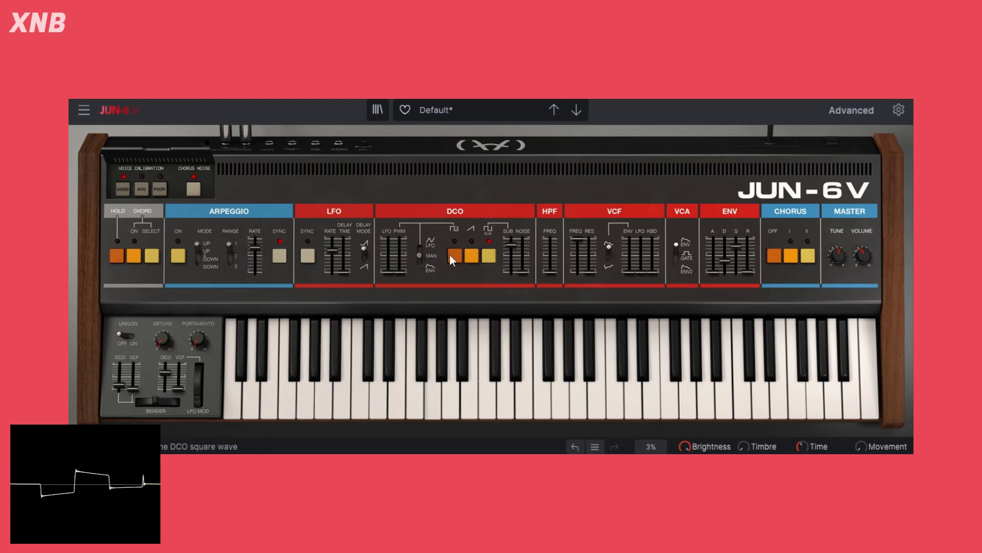
pyautogui.moveTo(510, 245); pyautogui.dragTo(511, 254)
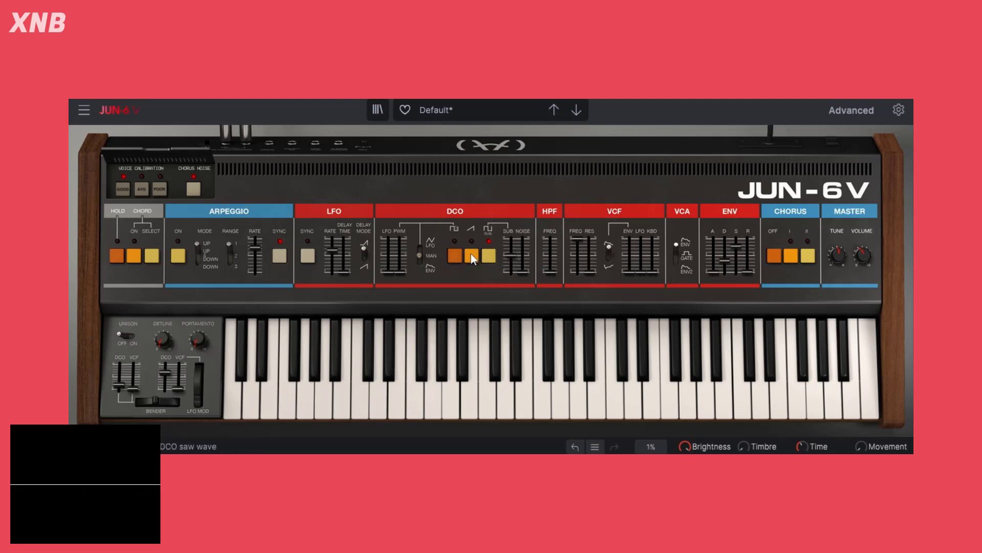
# Layer the DCO saw and square waves over the sub wave, and switch the sub and square off to leave the saw alone
pyautogui.click(471, 255)
pyautogui.click(456, 251)
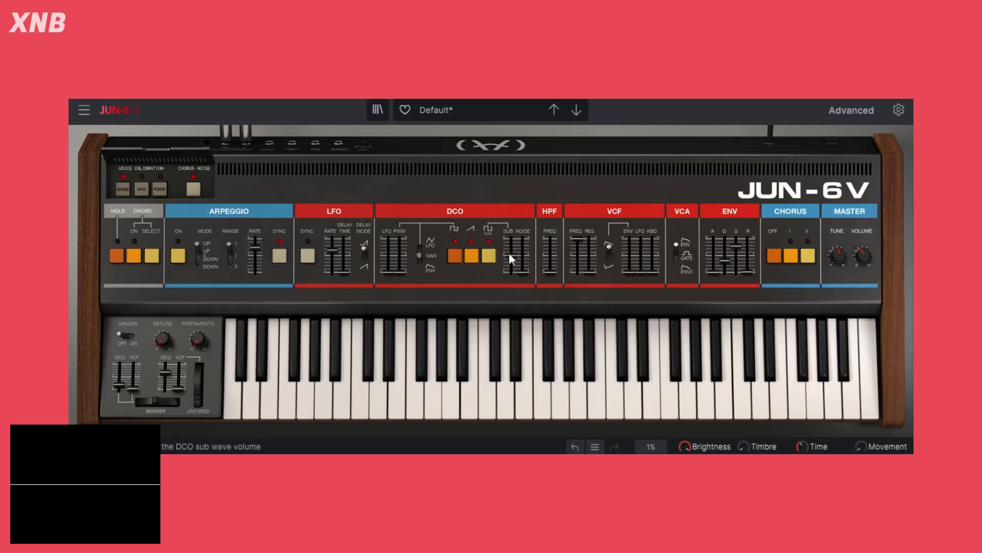
pyautogui.moveTo(509, 254)
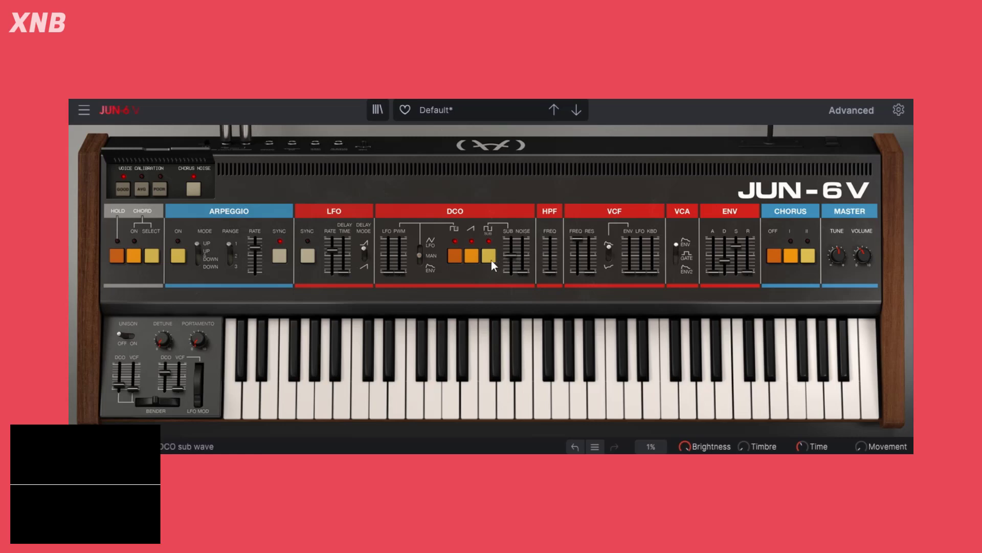
pyautogui.click(490, 261)
pyautogui.click(454, 255)
pyautogui.moveTo(522, 272)
pyautogui.mouseDown()
pyautogui.moveTo(523, 236)
pyautogui.moveTo(522, 271)
pyautogui.mouseUp()
# Raise the LFO modulation amount in the DCO section to about halfway
pyautogui.moveTo(551, 273)
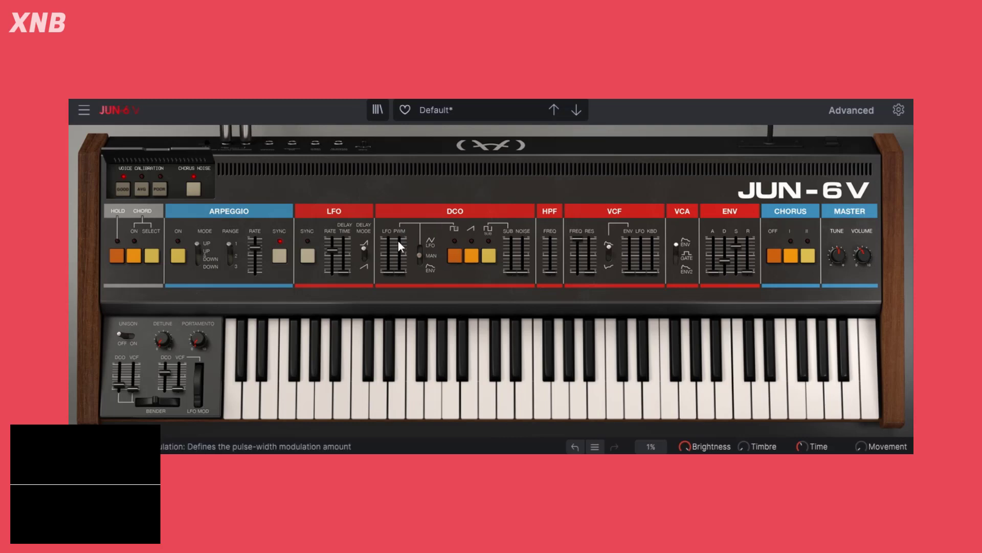
pyautogui.moveTo(395, 237)
pyautogui.moveTo(387, 272); pyautogui.dragTo(387, 255)
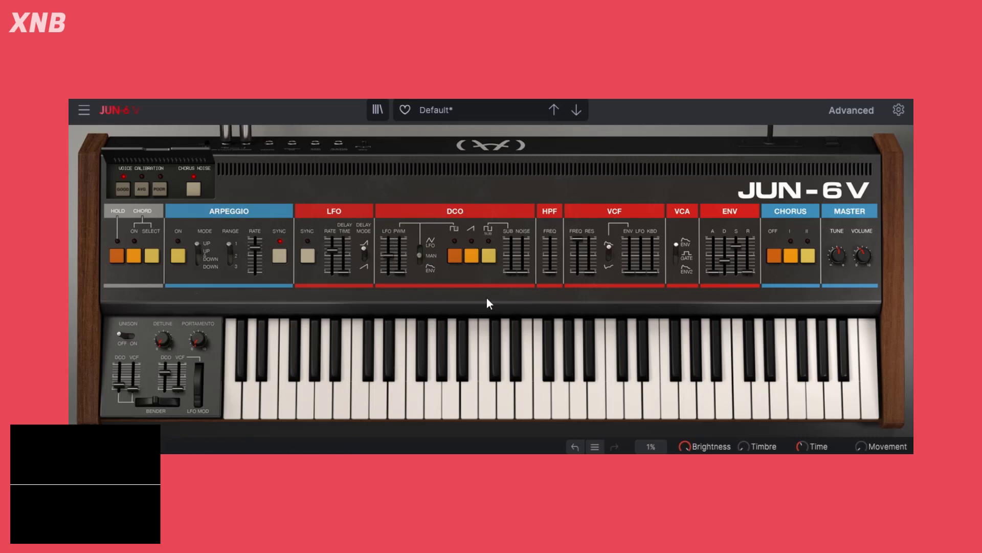
# Lower the DCO amounts of the LFO mod wheel and the bender to their minimum
pyautogui.moveTo(578, 258)
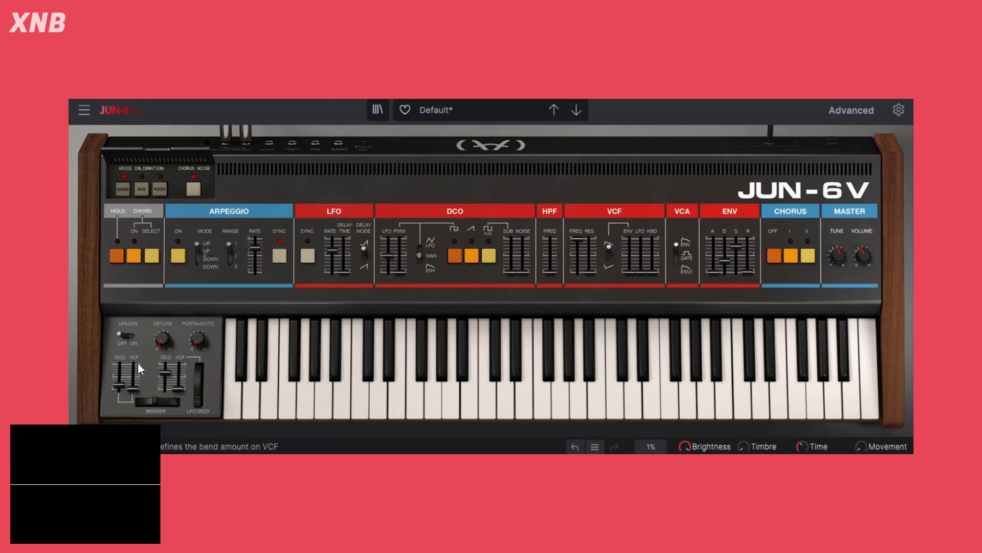
pyautogui.moveTo(165, 370)
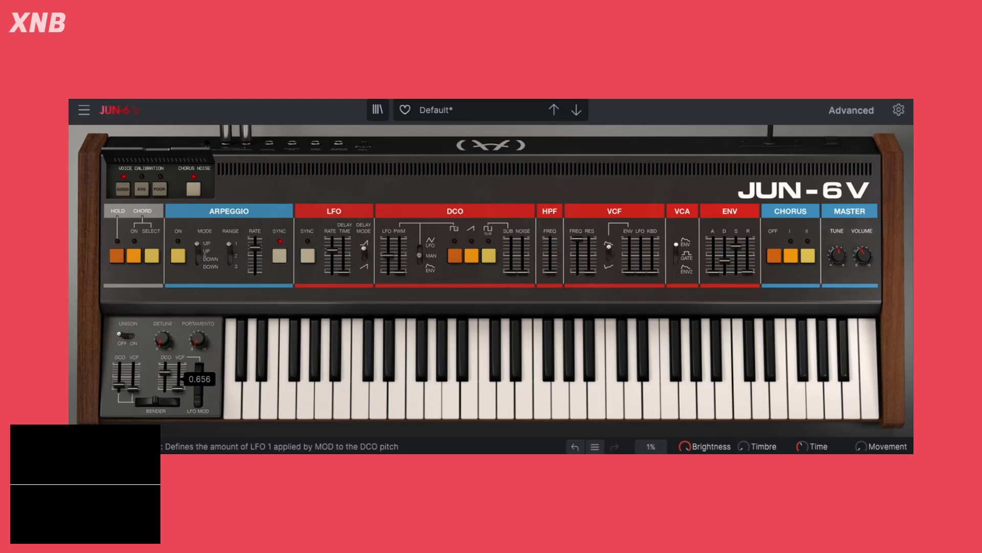
pyautogui.moveTo(164, 370); pyautogui.dragTo(123, 382)
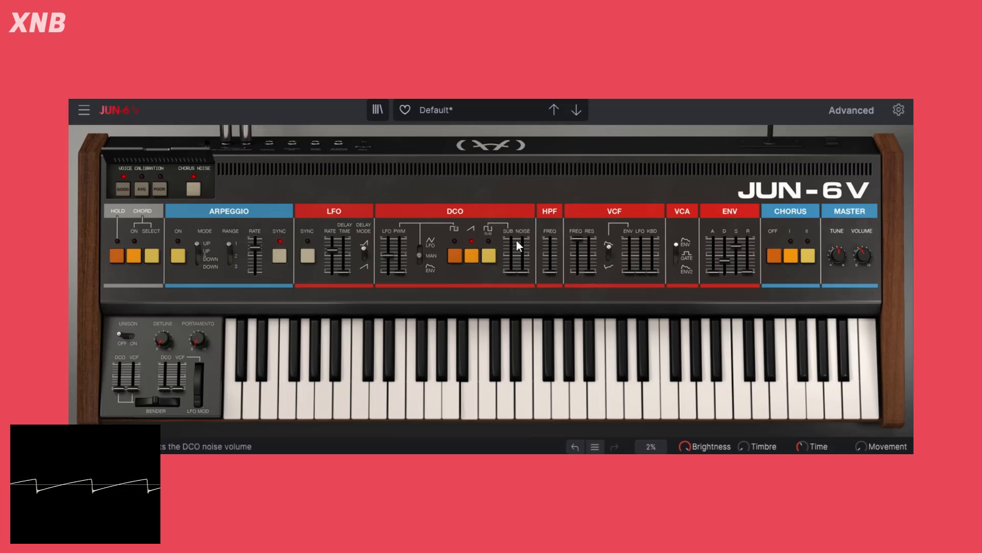
# Raise the DCO's LFO amount to maximum and set the tempo-synced LFO rate to 5/16
pyautogui.moveTo(389, 259); pyautogui.dragTo(390, 235)
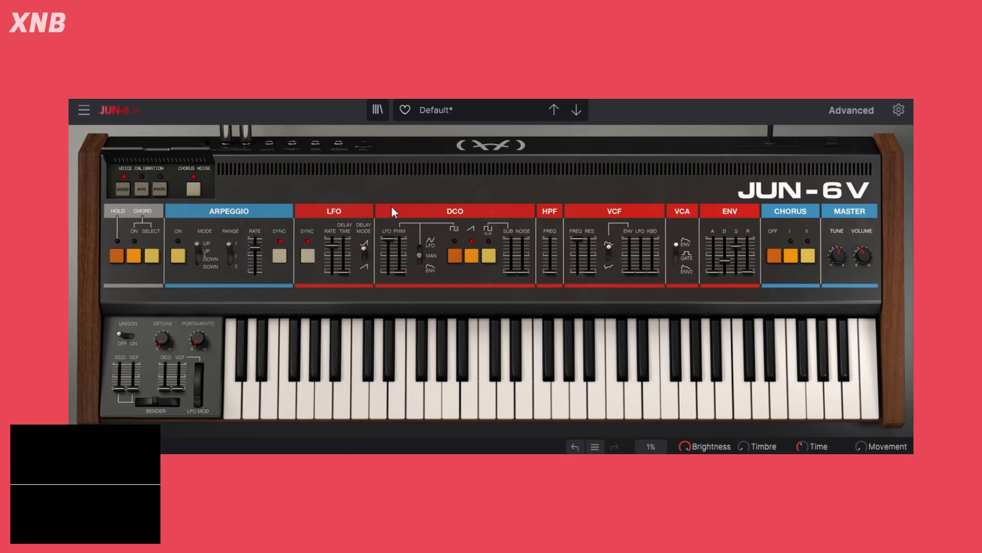
pyautogui.moveTo(332, 246)
pyautogui.mouseDown()
pyautogui.moveTo(333, 262)
pyautogui.moveTo(332, 253)
pyautogui.mouseUp()
pyautogui.click(307, 257)
pyautogui.click(308, 256)
pyautogui.moveTo(333, 244); pyautogui.dragTo(333, 247)
pyautogui.moveTo(333, 248); pyautogui.dragTo(333, 256)
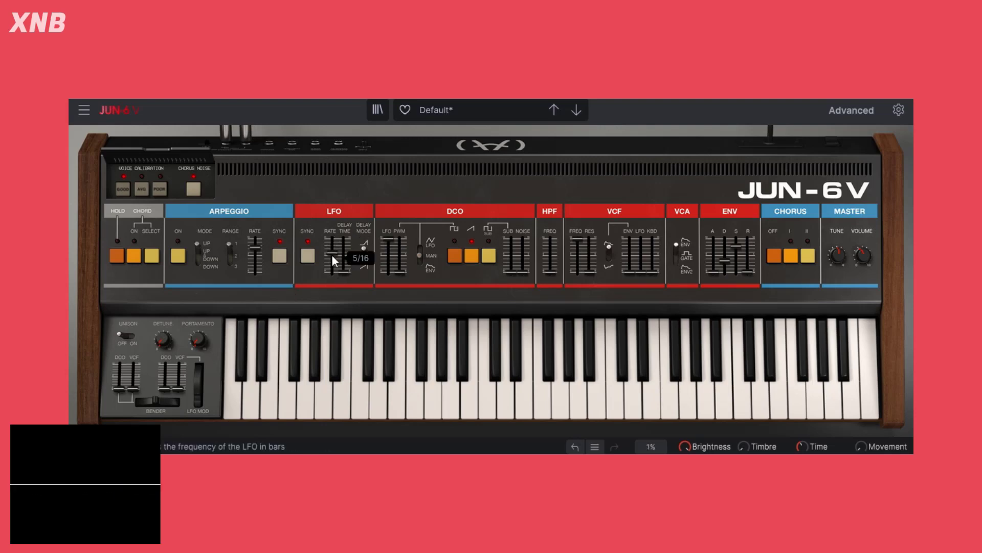
# Try the LFO delay mode at Rise and return it to Delay + Rise
pyautogui.click(363, 249)
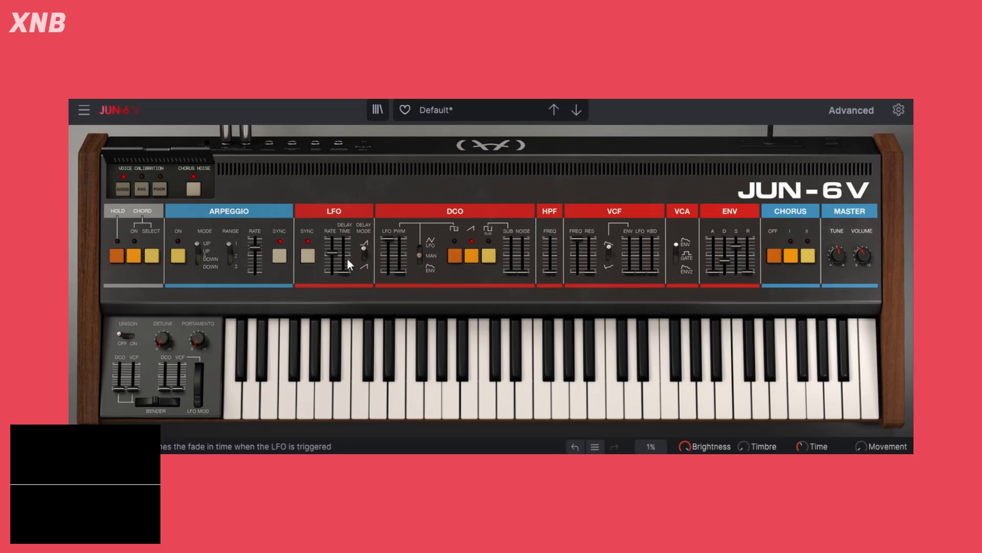
pyautogui.moveTo(344, 270)
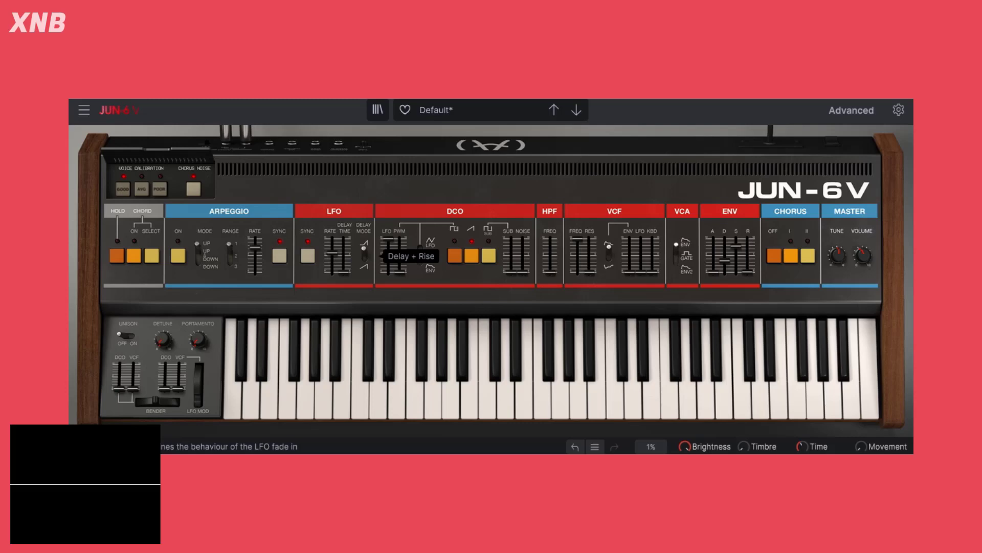
pyautogui.click(364, 264)
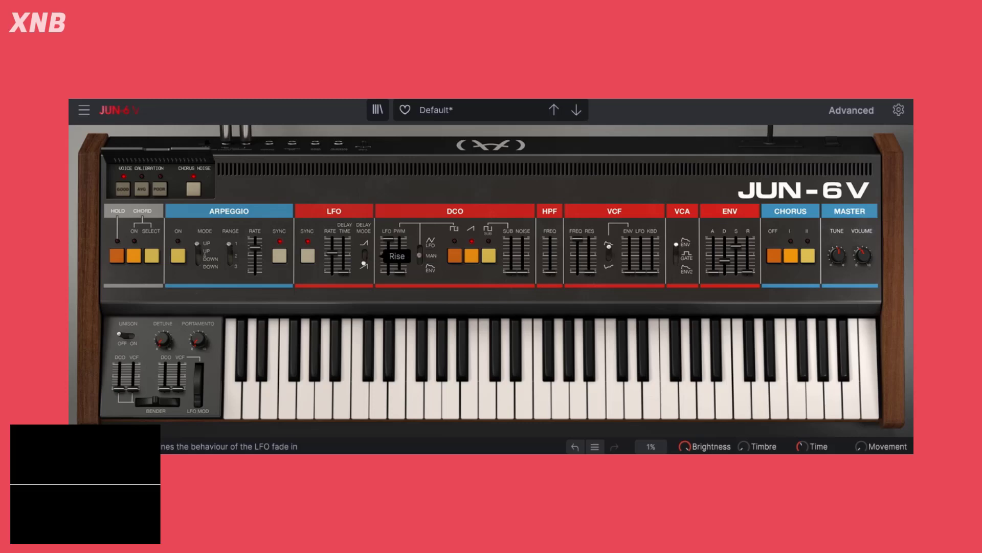
pyautogui.click(366, 245)
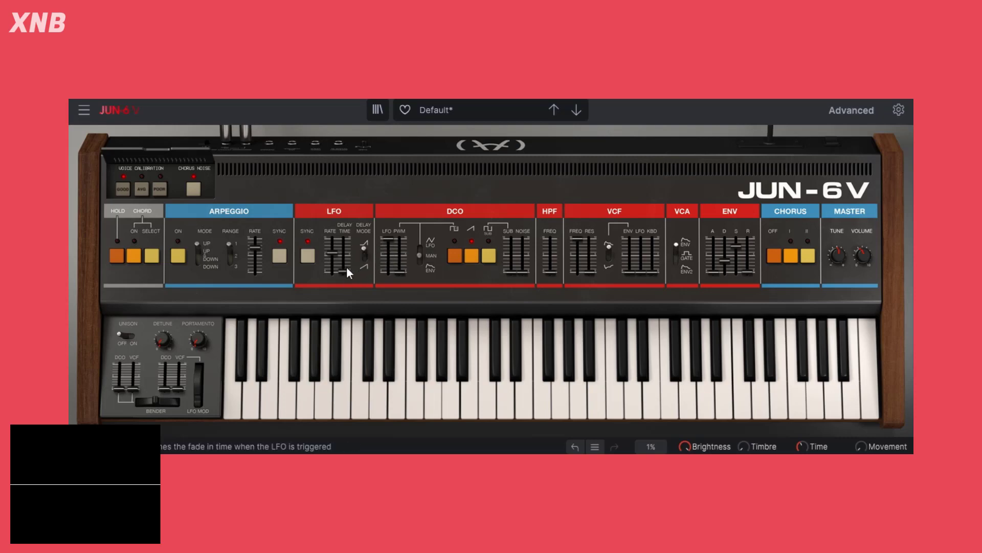
# Raise the LFO delay time in stages, from minimum through a medium setting up to maximum
pyautogui.moveTo(346, 272)
pyautogui.moveTo(343, 271); pyautogui.dragTo(344, 248)
pyautogui.moveTo(343, 248); pyautogui.dragTo(344, 249)
pyautogui.moveTo(367, 247)
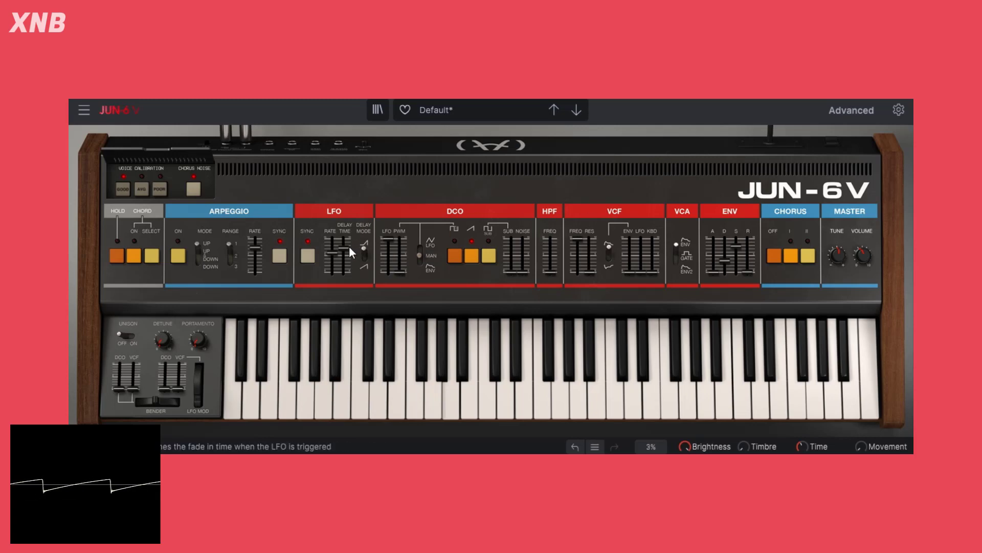
pyautogui.moveTo(351, 252); pyautogui.dragTo(352, 238)
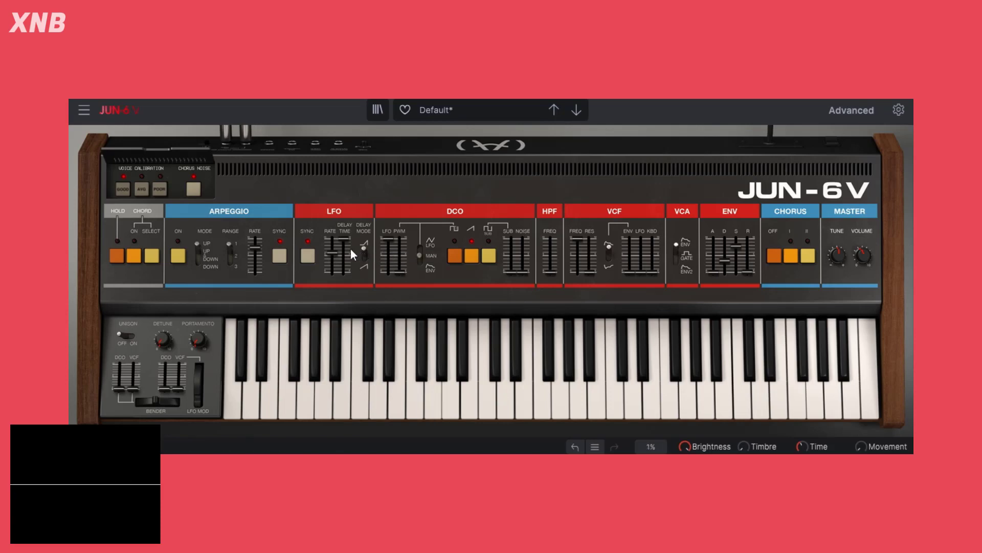
# Toggle the LFO delay mode repeatedly between Rise and Delay + Rise to compare the two fade-in behaviours
pyautogui.click(365, 265)
pyautogui.click(364, 246)
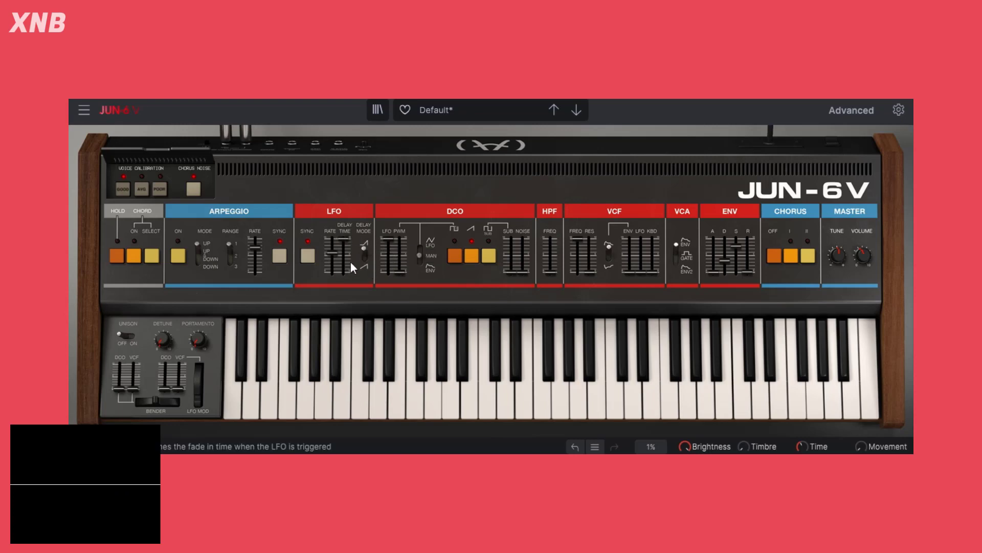
pyautogui.click(364, 265)
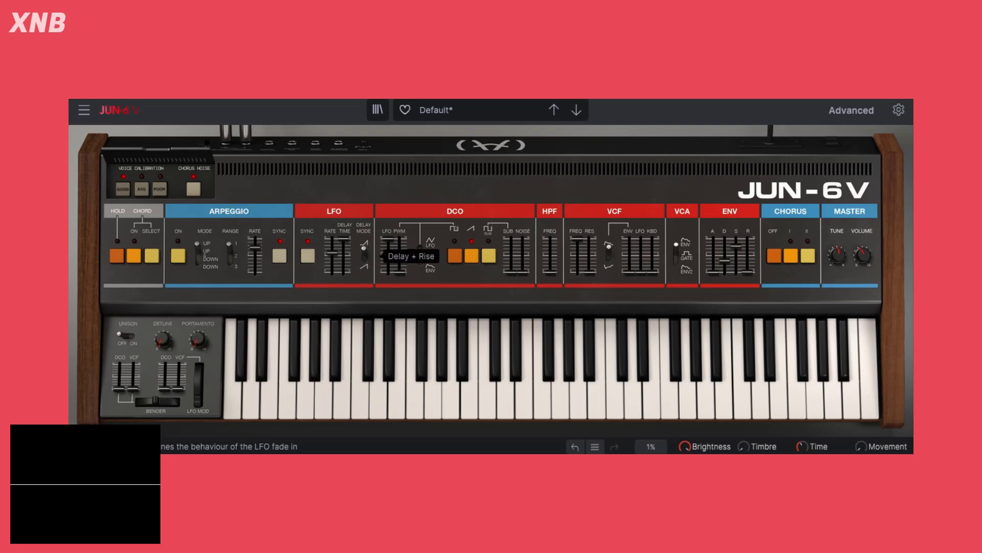
pyautogui.click(364, 247)
pyautogui.click(365, 264)
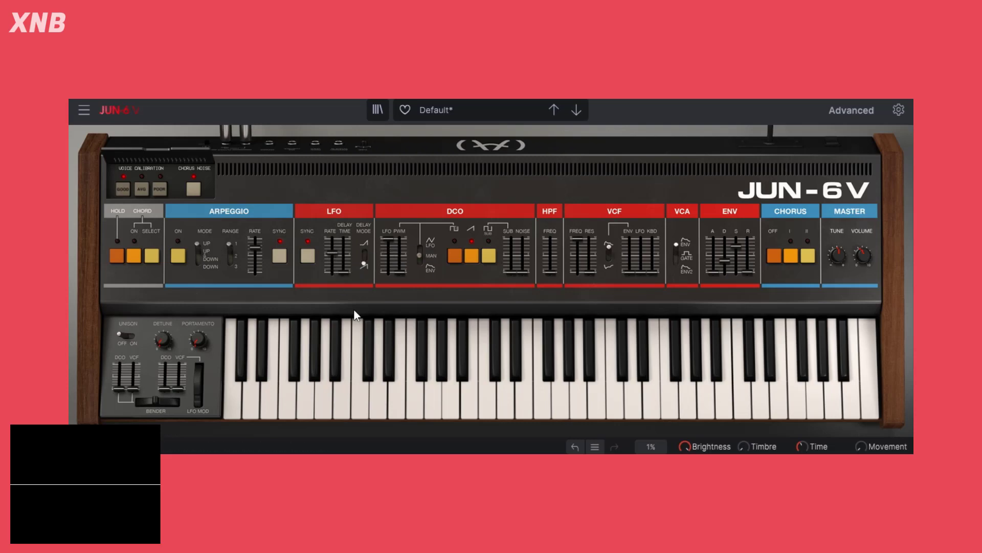
pyautogui.click(364, 246)
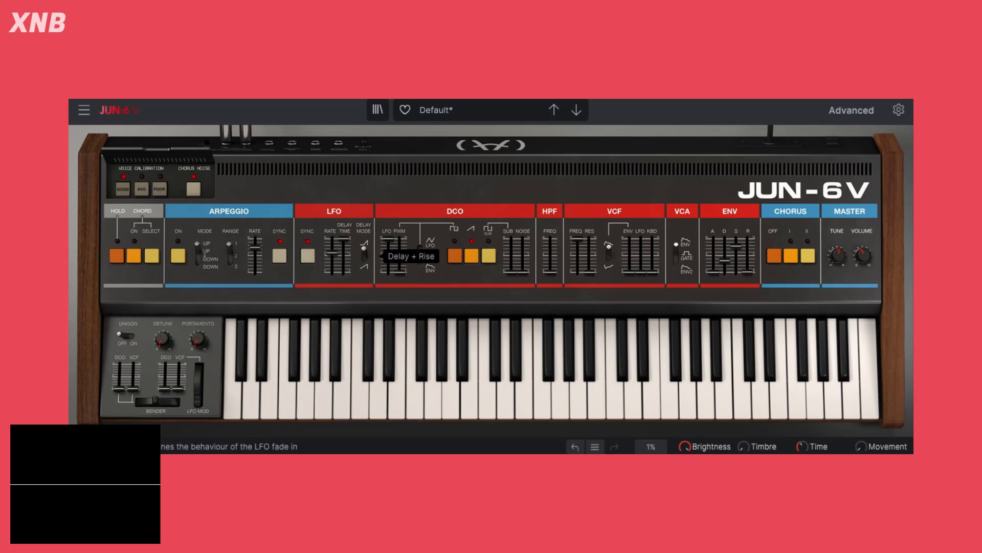
pyautogui.click(361, 265)
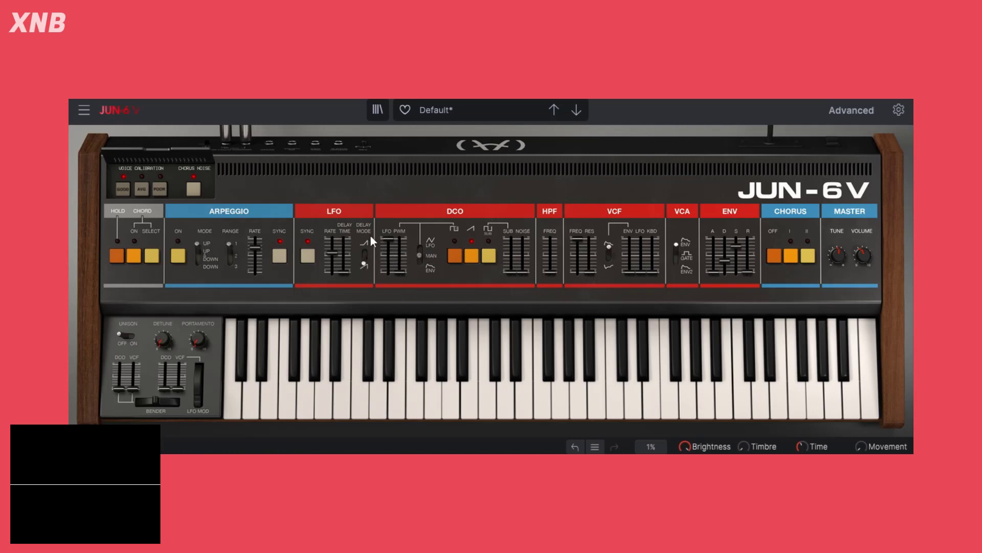
pyautogui.click(364, 260)
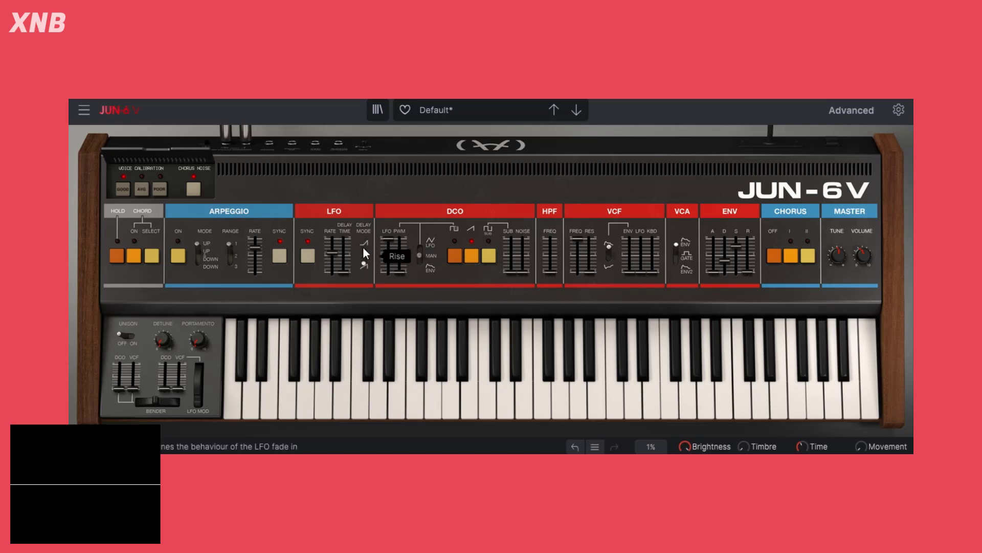
pyautogui.click(365, 245)
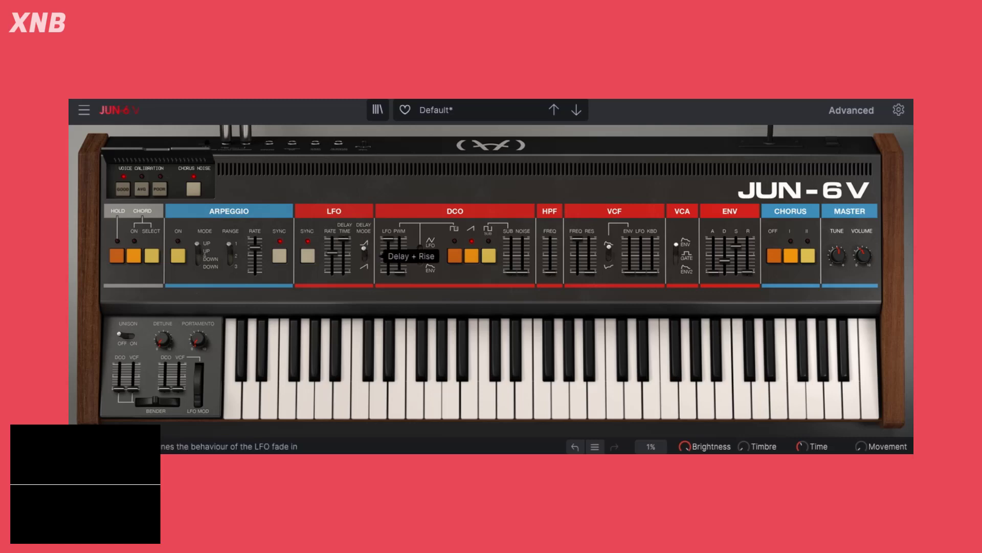
# Set the LFO delay mode to Rise and bring the delay time from minimum up to maximum
pyautogui.click(364, 262)
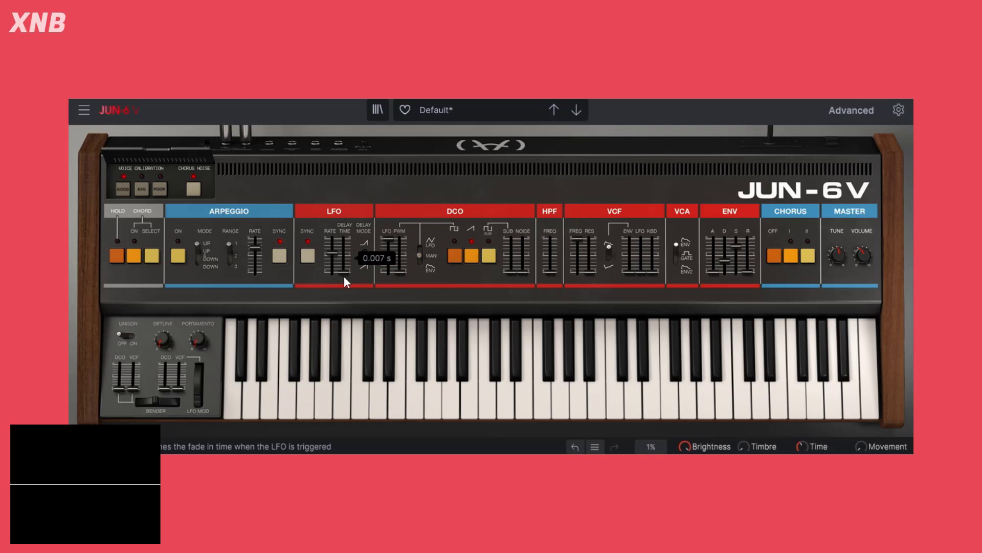
pyautogui.moveTo(343, 275); pyautogui.dragTo(344, 238)
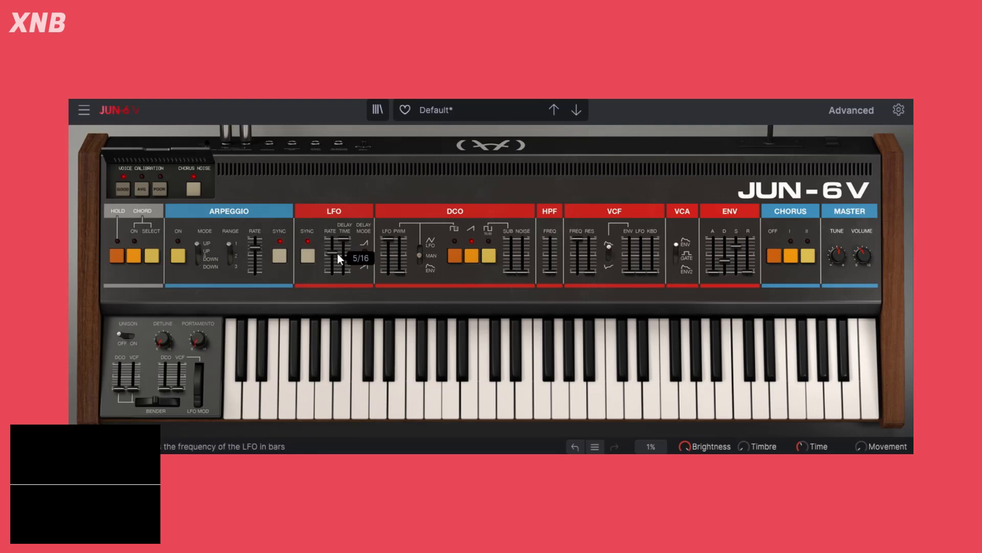
# Try the LFO's Rise delay mode at maximum delay time, and lower the delay time and switch the mode to Delay + Rise
pyautogui.click(364, 256)
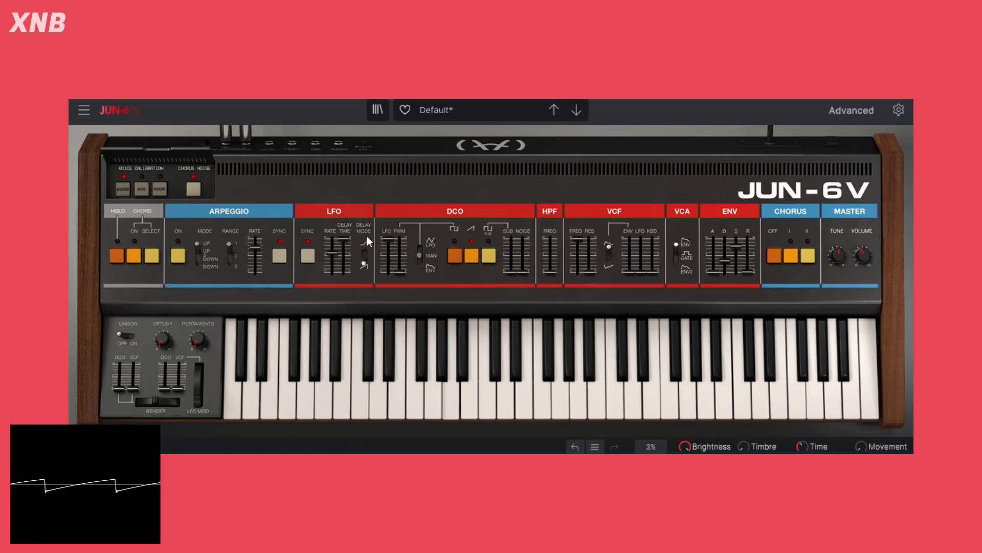
pyautogui.moveTo(347, 239)
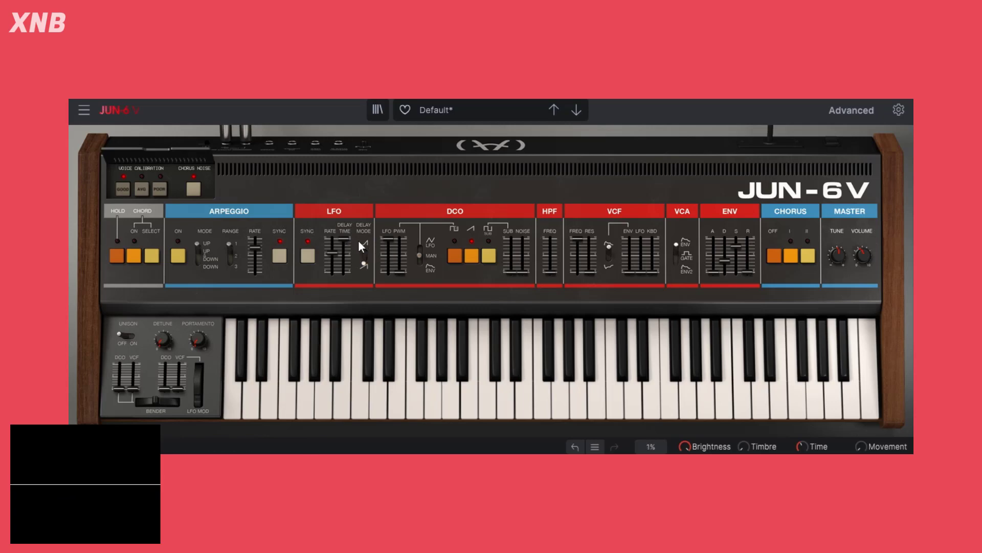
pyautogui.moveTo(387, 245)
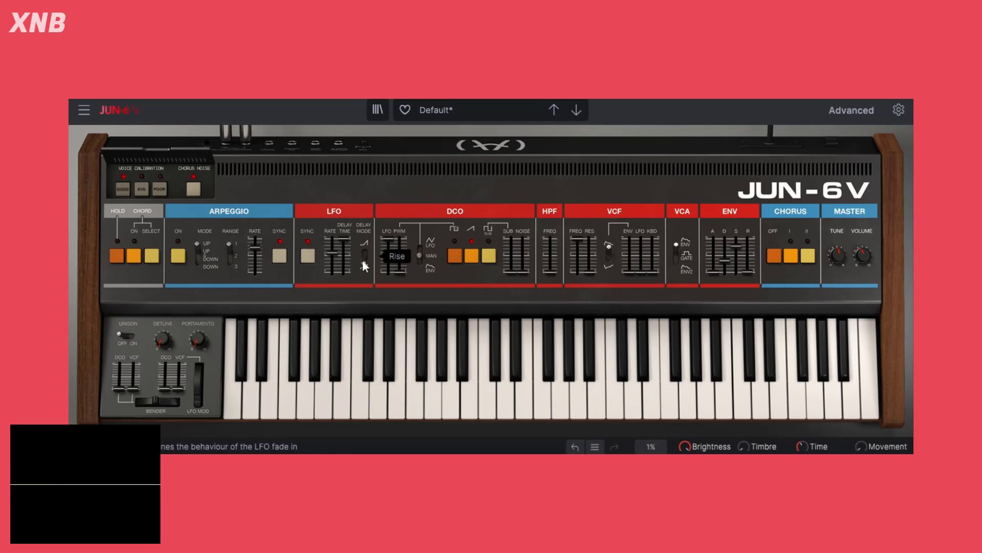
pyautogui.moveTo(344, 238); pyautogui.dragTo(343, 267)
pyautogui.click(363, 259)
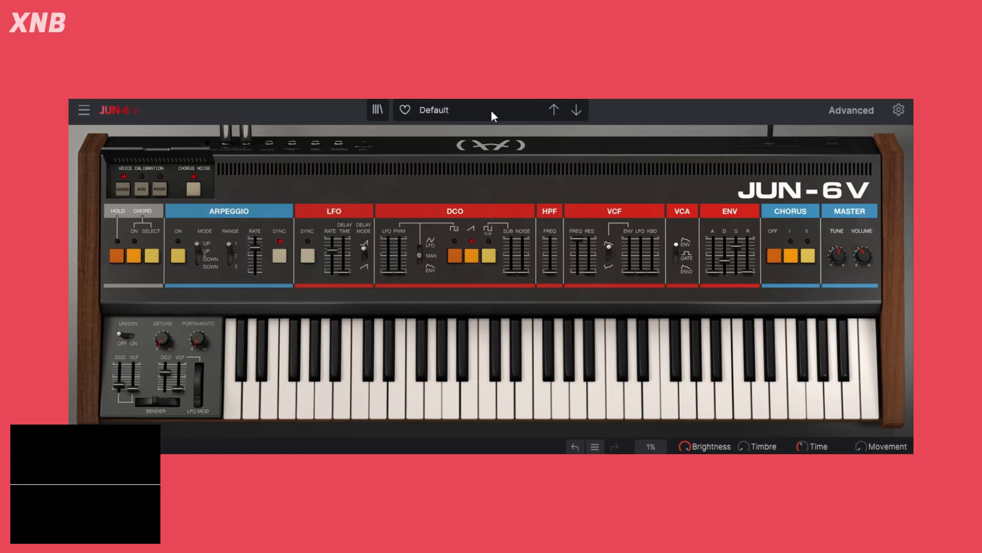
# Reload the Default preset from the Template category
pyautogui.click(491, 110)
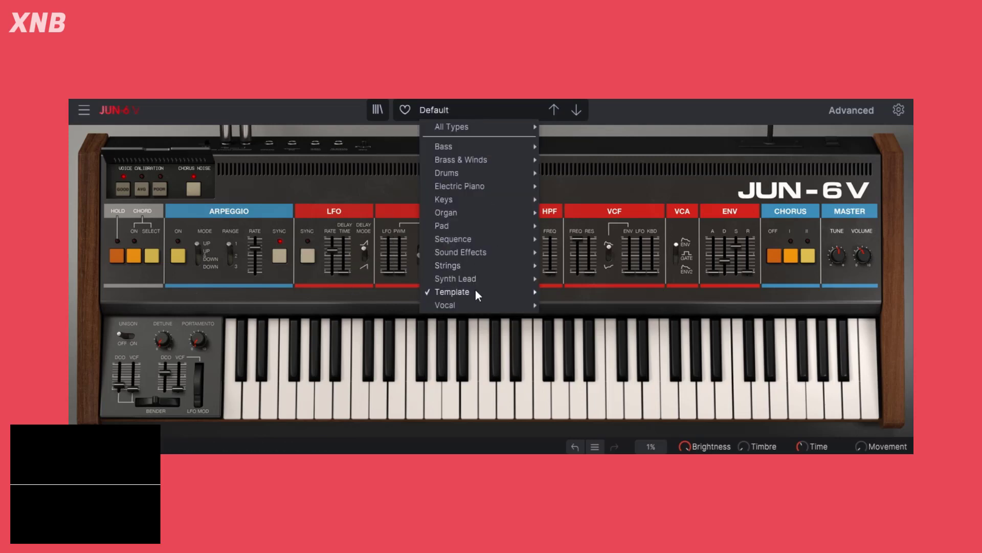
pyautogui.moveTo(476, 289)
pyautogui.click(559, 292)
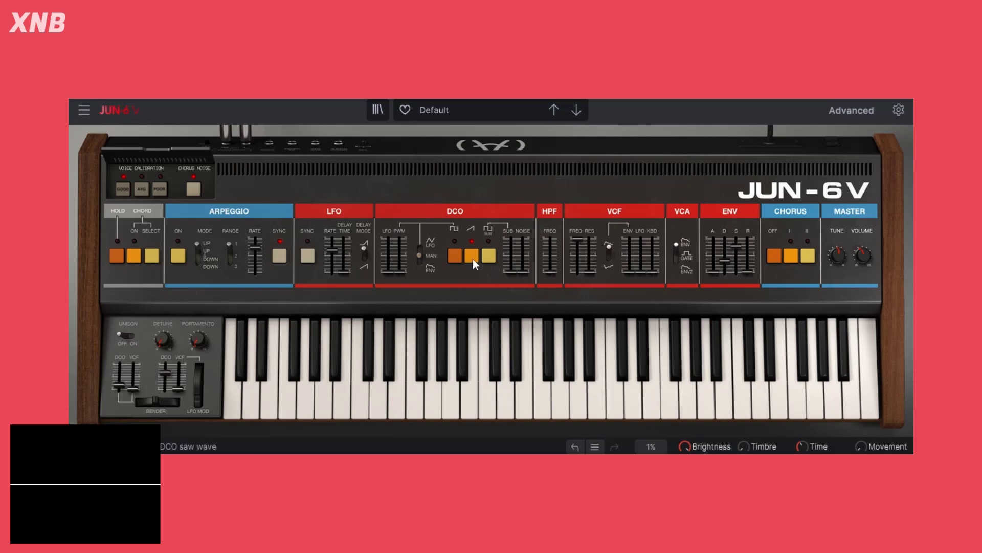
# Switch the DCO from saw to pulse wave with slight LFO pulse-width modulation, and adjust the LFO rate with tempo sync on
pyautogui.click(456, 255)
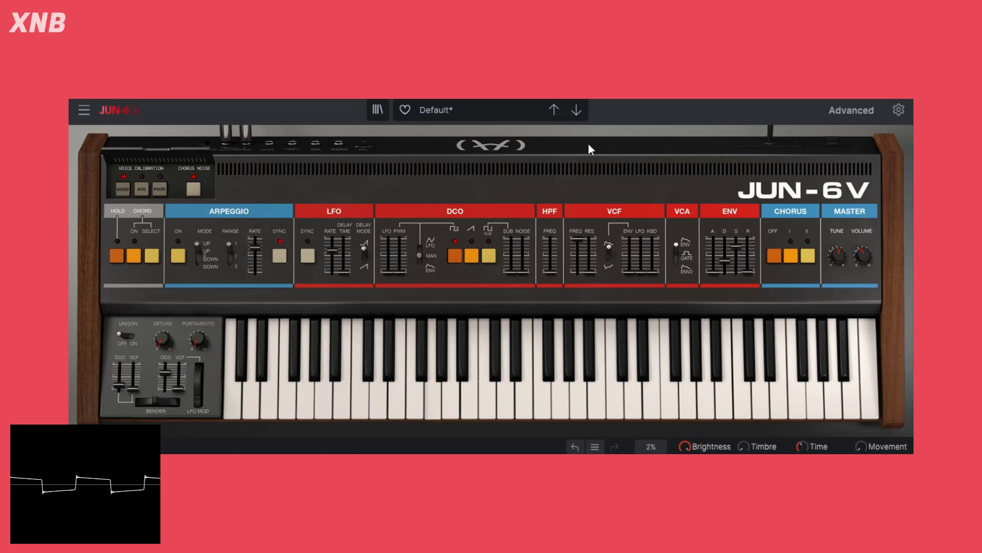
pyautogui.moveTo(396, 275); pyautogui.dragTo(398, 242)
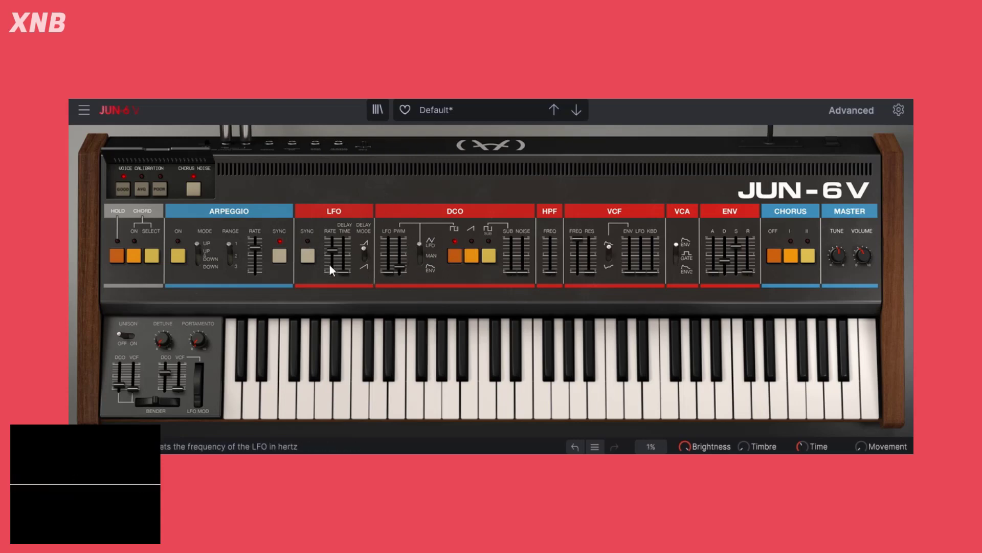
pyautogui.moveTo(333, 245); pyautogui.dragTo(333, 245)
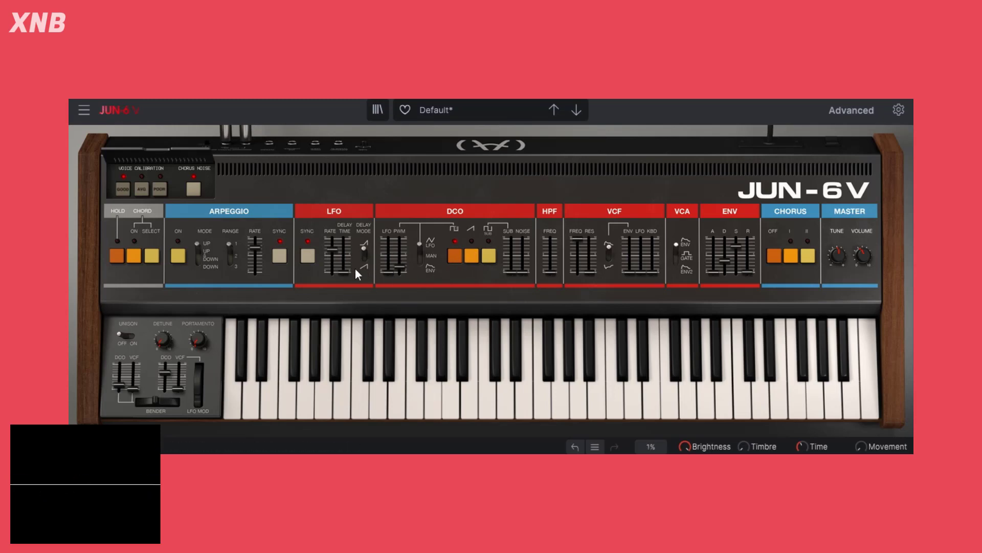
# Raise the LFO delay time to maximum and switch the delay mode from Delay + Rise to Rise
pyautogui.moveTo(364, 259)
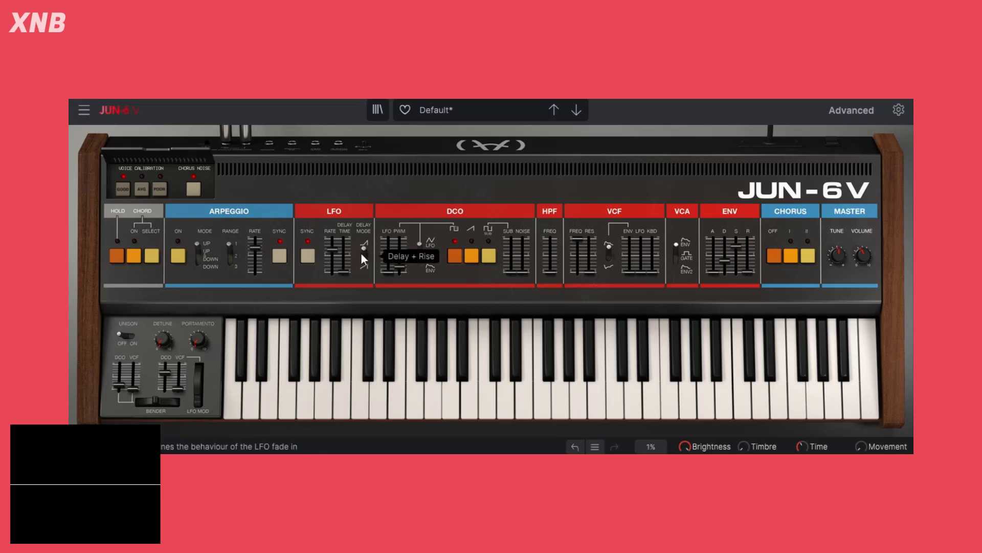
pyautogui.moveTo(345, 268); pyautogui.dragTo(345, 237)
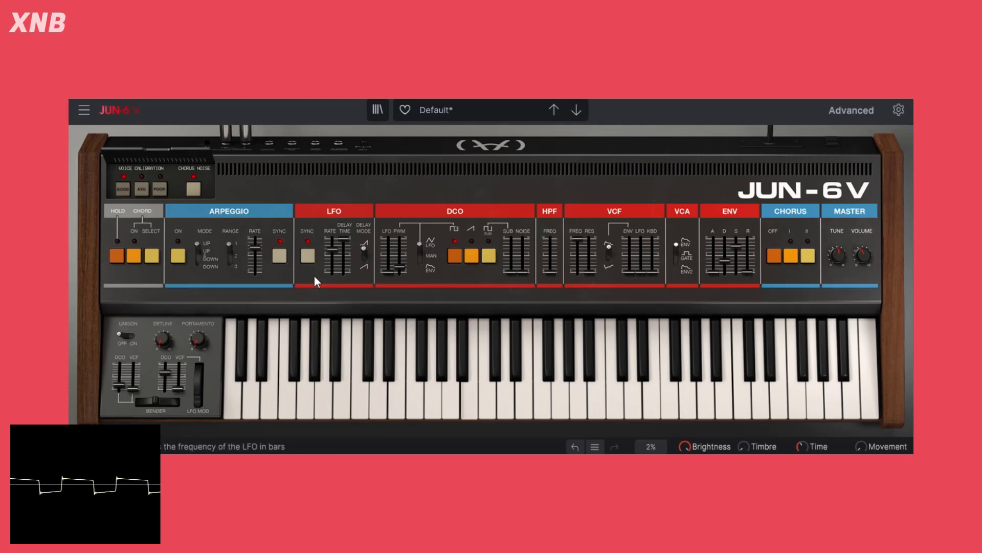
pyautogui.click(364, 254)
pyautogui.moveTo(346, 271); pyautogui.dragTo(377, 229)
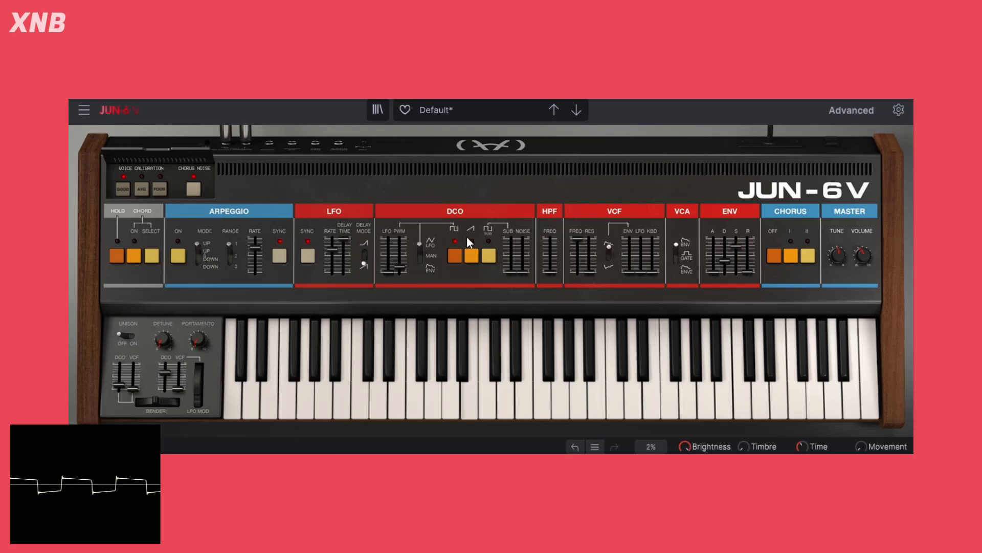
# Raise the DCO pulse-width modulation to maximum, and return the LFO to Delay + Rise mode with minimum delay time
pyautogui.moveTo(399, 269); pyautogui.dragTo(400, 239)
pyautogui.moveTo(386, 246)
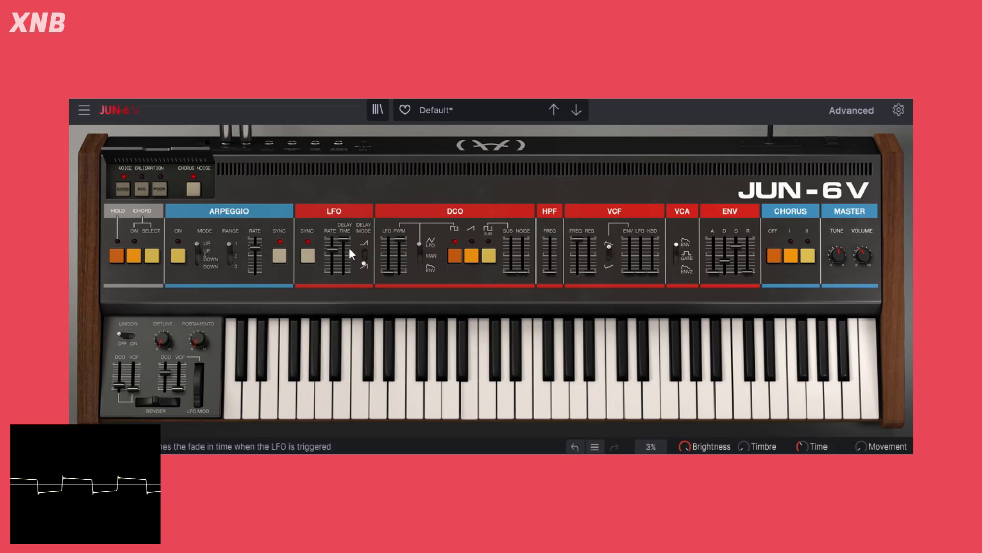
pyautogui.moveTo(408, 240)
pyautogui.mouseDown()
pyautogui.moveTo(399, 269)
pyautogui.moveTo(400, 238)
pyautogui.mouseUp()
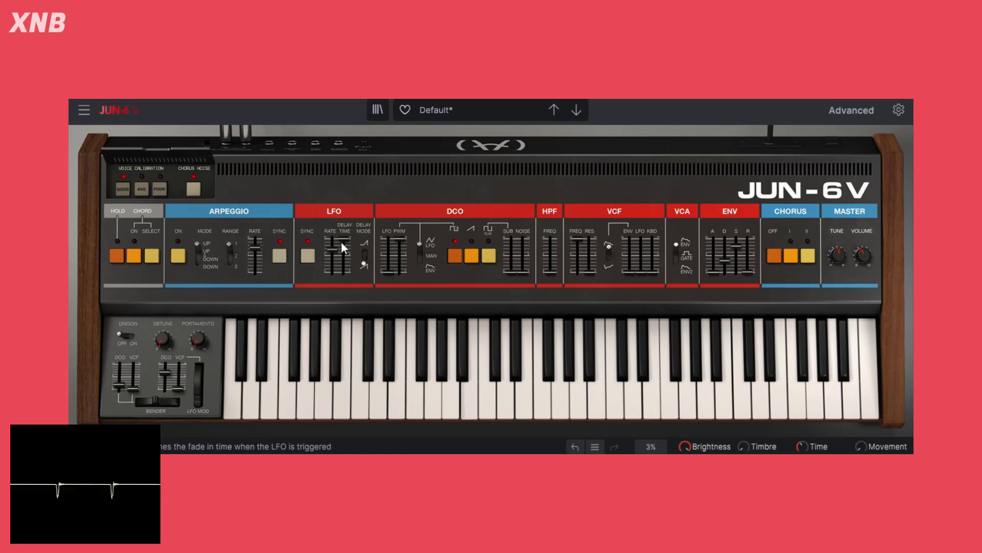
pyautogui.click(365, 248)
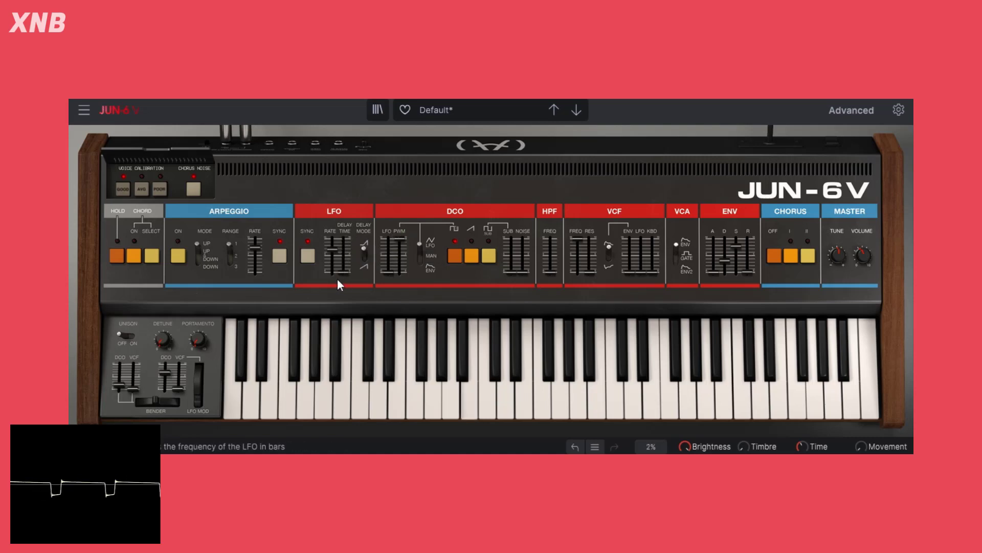
pyautogui.moveTo(344, 272); pyautogui.dragTo(351, 259)
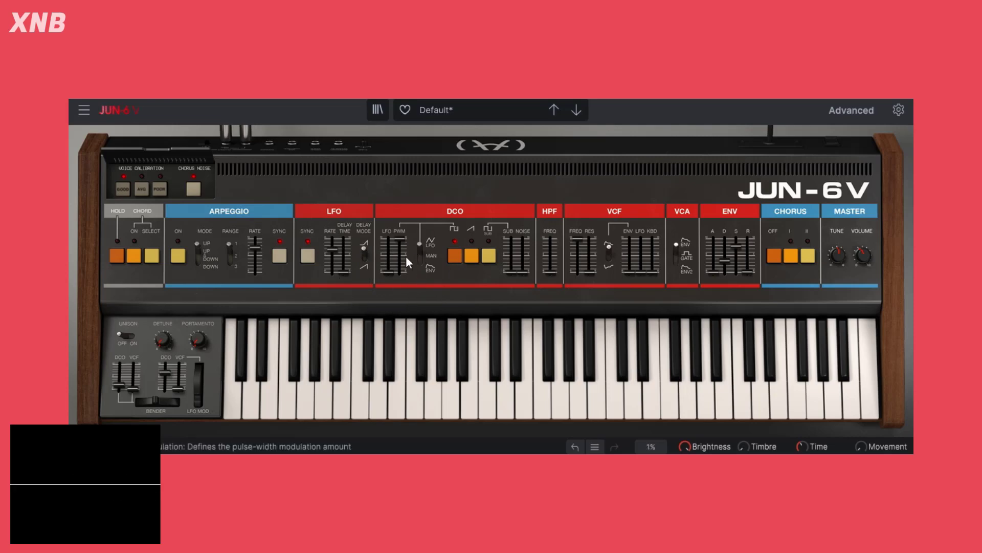
# Sweep the DCO pulse-width modulation amount down to low, up to about 0.892, and settle it near the middle
pyautogui.moveTo(399, 240)
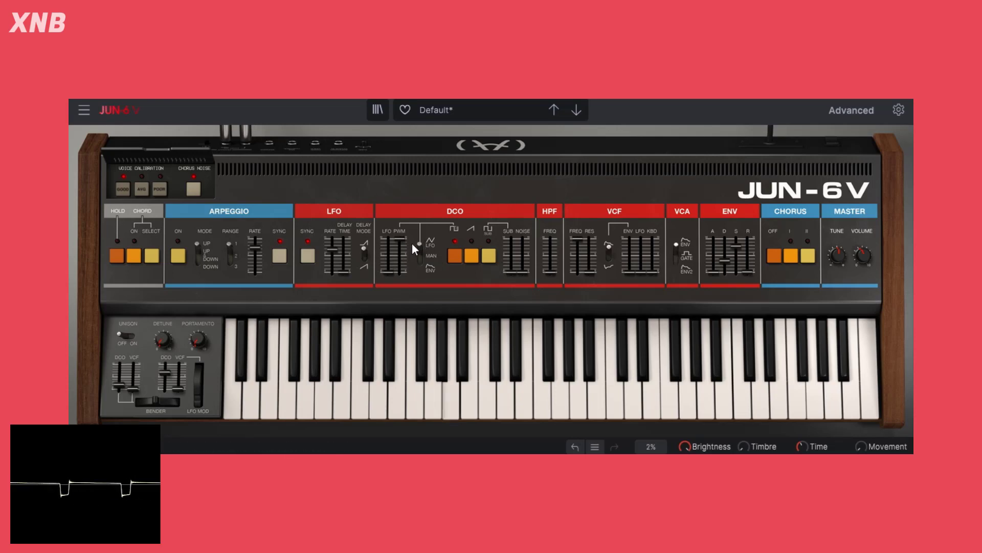
pyautogui.moveTo(409, 244); pyautogui.dragTo(409, 265)
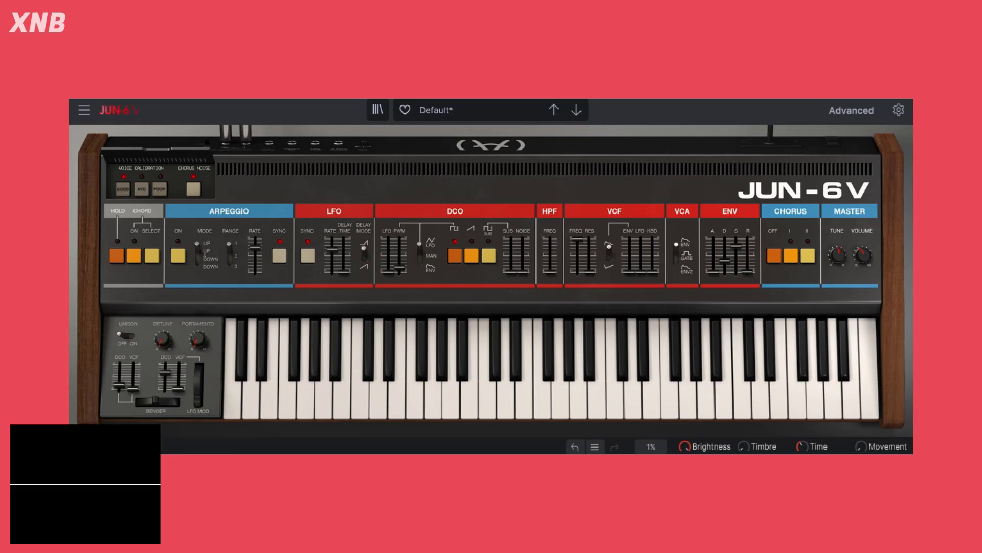
pyautogui.moveTo(403, 271); pyautogui.dragTo(403, 262)
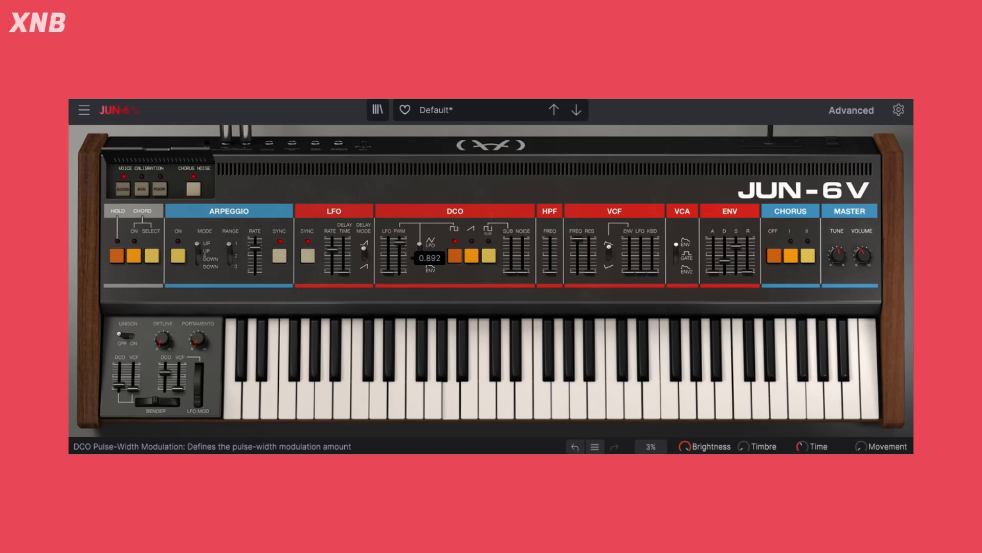
pyautogui.moveTo(400, 244); pyautogui.dragTo(400, 253)
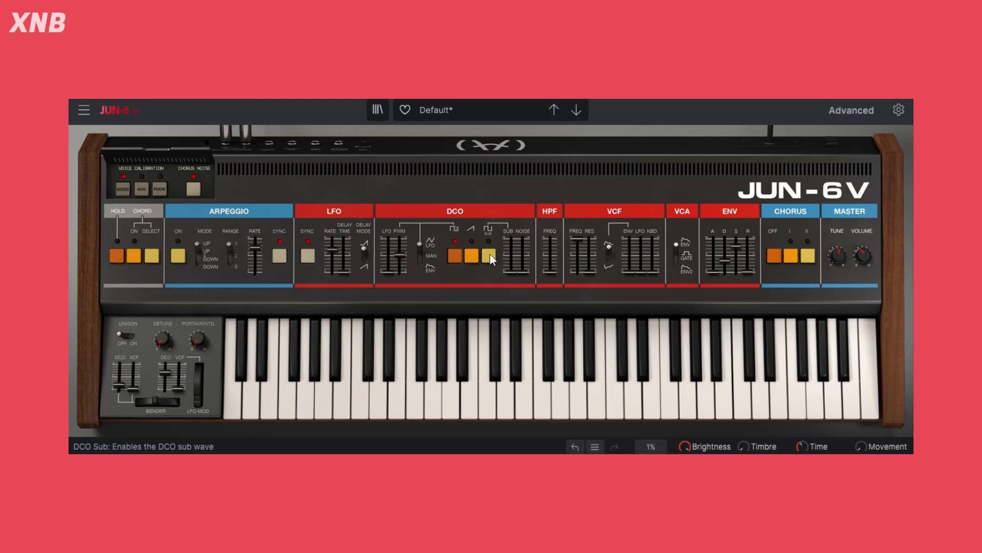
# Switch the DCO from pulse back to saw wave and lower the VCF cutoff frequency to just above the middle
pyautogui.click(458, 261)
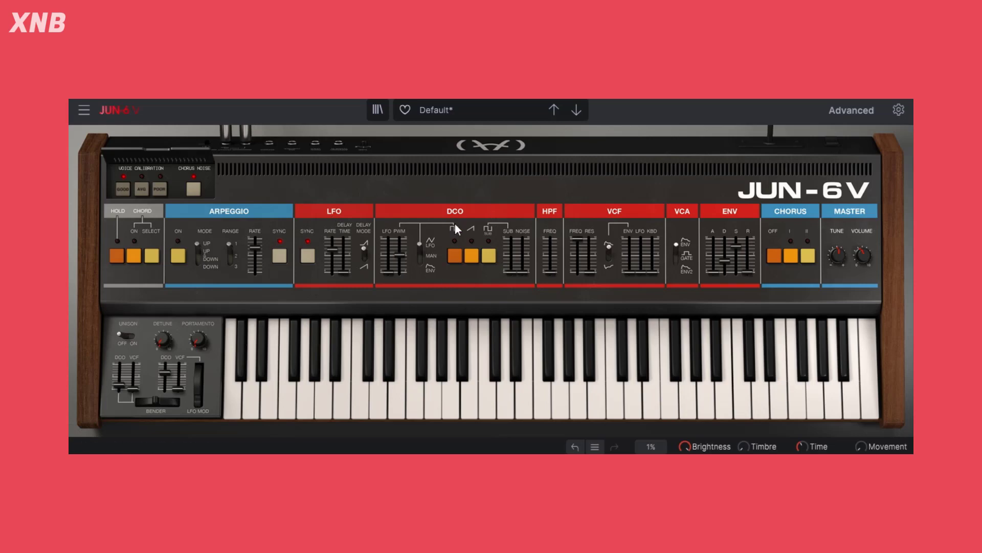
pyautogui.click(475, 256)
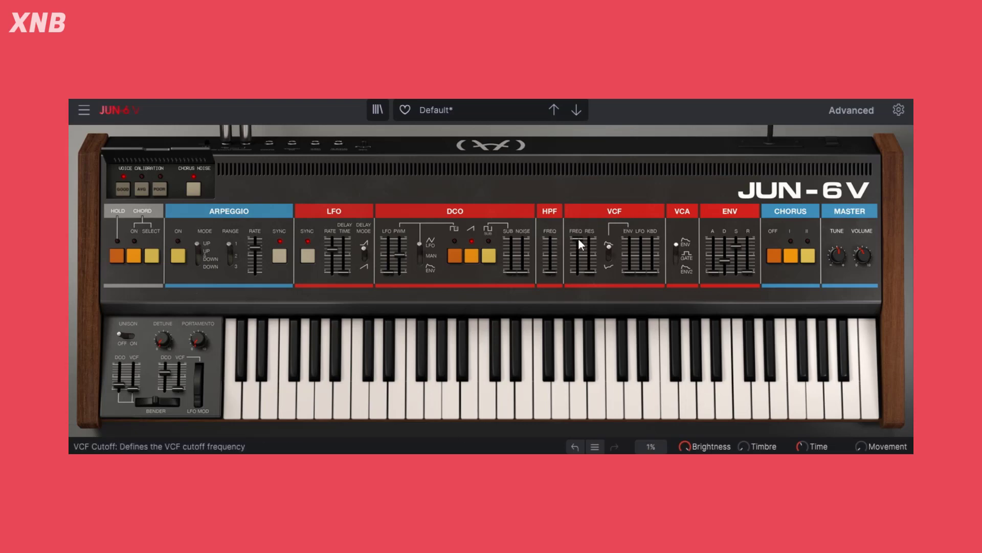
pyautogui.moveTo(578, 239)
pyautogui.mouseDown()
pyautogui.moveTo(578, 270)
pyautogui.moveTo(578, 230)
pyautogui.moveTo(579, 249)
pyautogui.mouseUp()
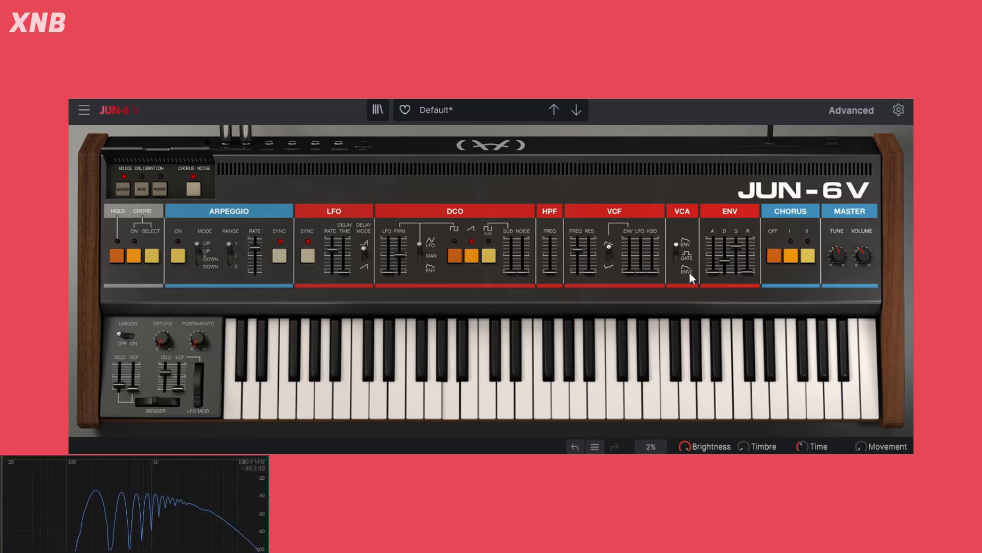
# Raise the VCF resonance to maximum, sweep the cutoff, and bring the resonance to about 0.820
pyautogui.moveTo(596, 269); pyautogui.dragTo(596, 241)
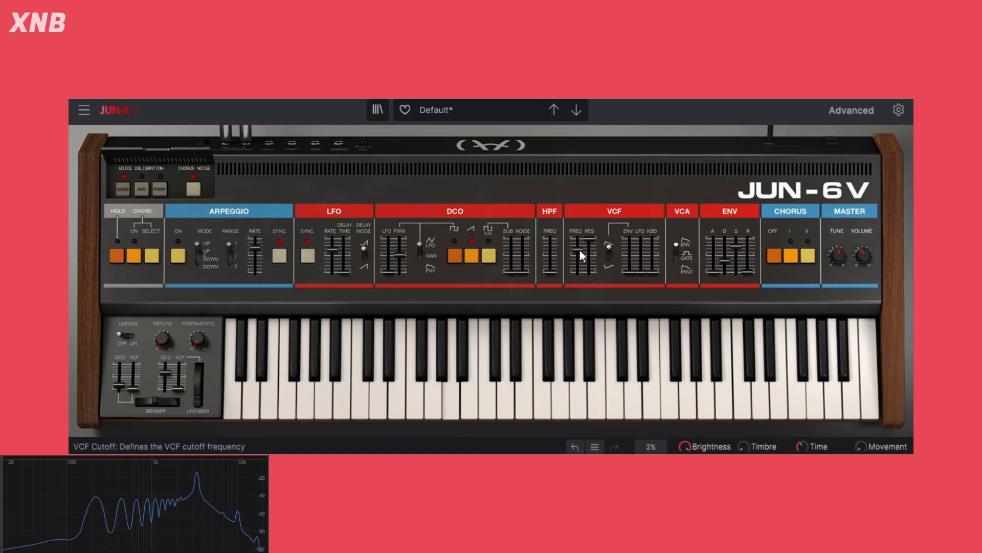
pyautogui.moveTo(579, 250)
pyautogui.mouseDown()
pyautogui.moveTo(579, 262)
pyautogui.moveTo(589, 246)
pyautogui.mouseUp()
pyautogui.moveTo(579, 250)
pyautogui.mouseDown()
pyautogui.moveTo(579, 265)
pyautogui.moveTo(590, 242)
pyautogui.mouseUp()
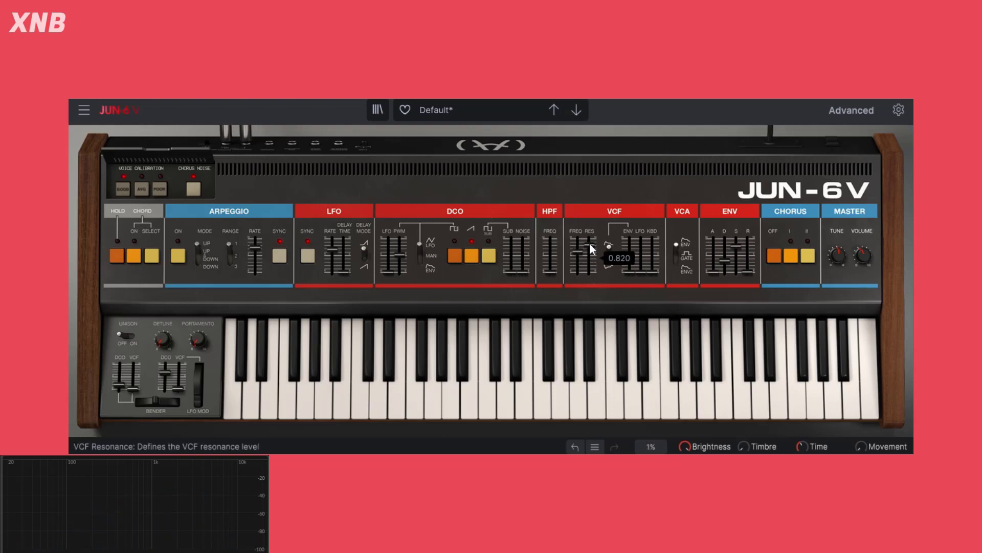
pyautogui.moveTo(575, 264)
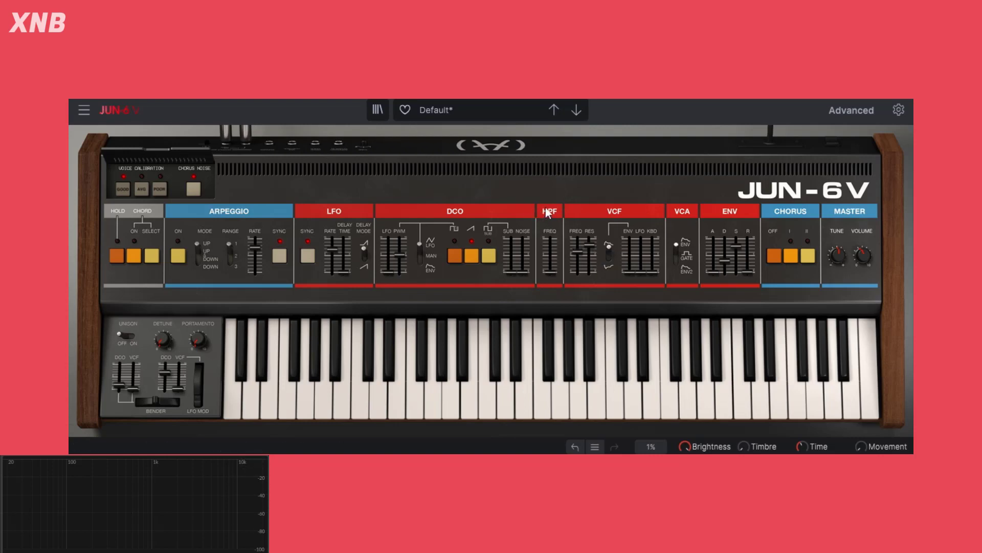
# Try the VCF cutoff and HPF frequency, and flip the VCF envelope polarity and restore it
pyautogui.moveTo(578, 247); pyautogui.dragTo(550, 239)
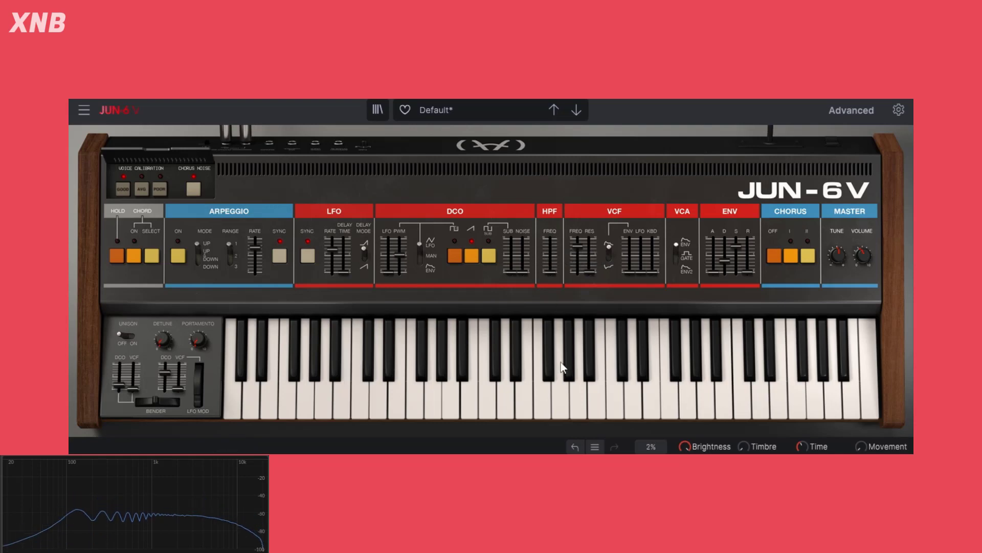
pyautogui.click(609, 249)
pyautogui.click(608, 249)
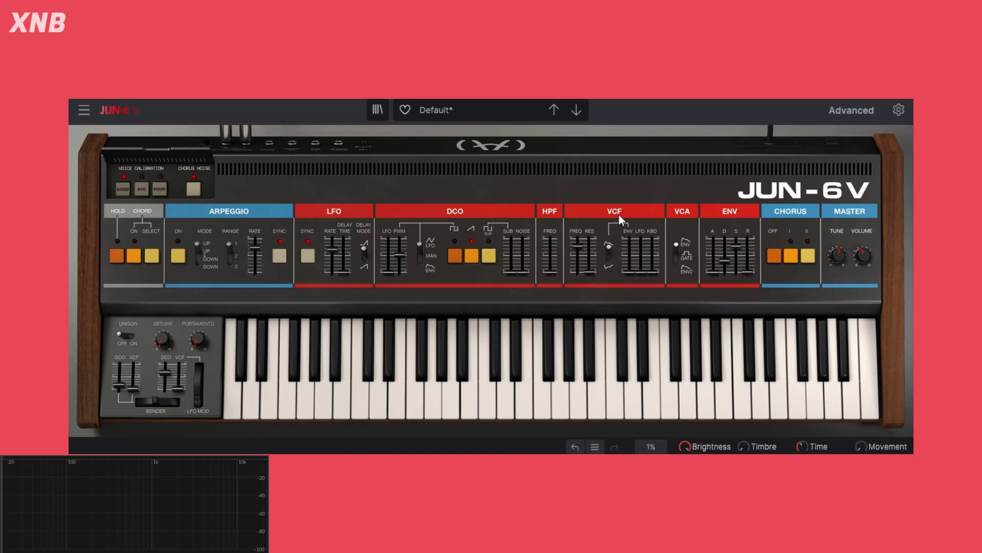
# Sweep the VCF cutoff frequency below the middle, up through 3690 Hz to maximum, and part way down again
pyautogui.moveTo(624, 272)
pyautogui.moveTo(575, 246); pyautogui.dragTo(575, 256)
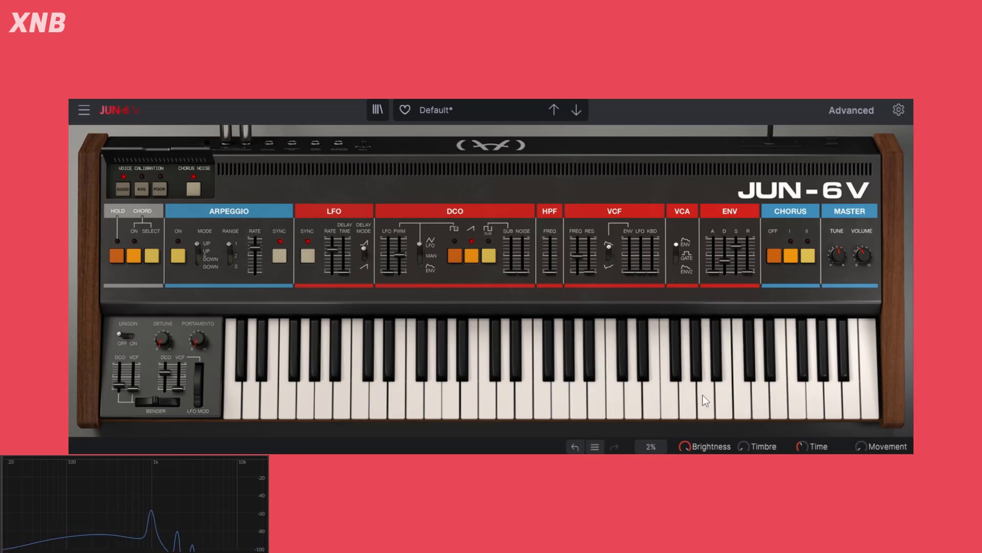
pyautogui.moveTo(574, 259)
pyautogui.mouseDown()
pyautogui.moveTo(580, 249)
pyautogui.moveTo(590, 262)
pyautogui.mouseUp()
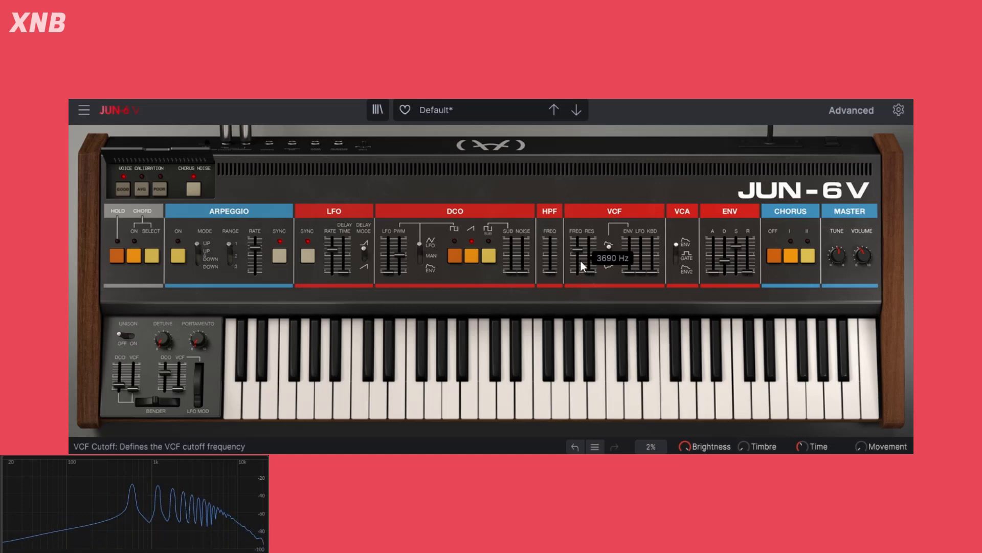
pyautogui.moveTo(579, 247); pyautogui.dragTo(584, 235)
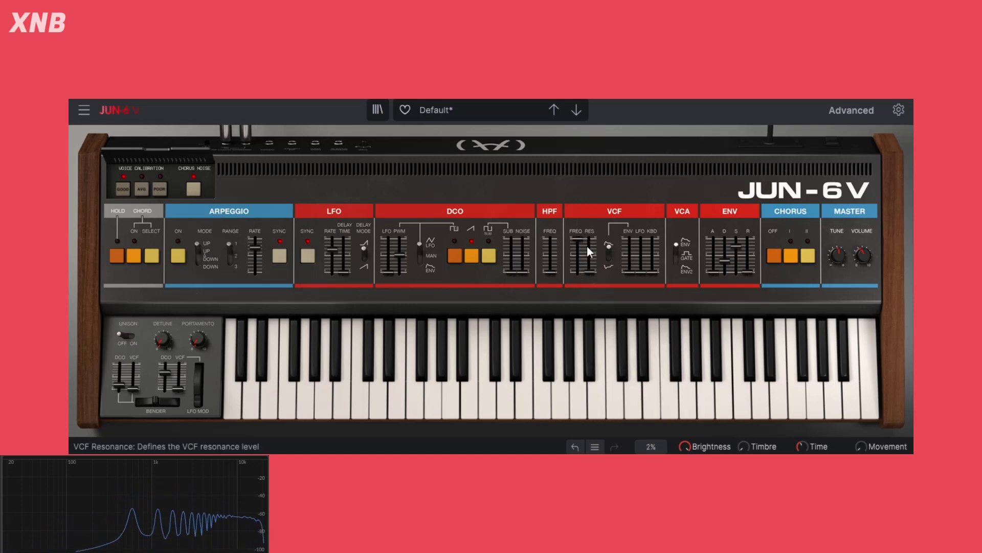
pyautogui.moveTo(587, 248)
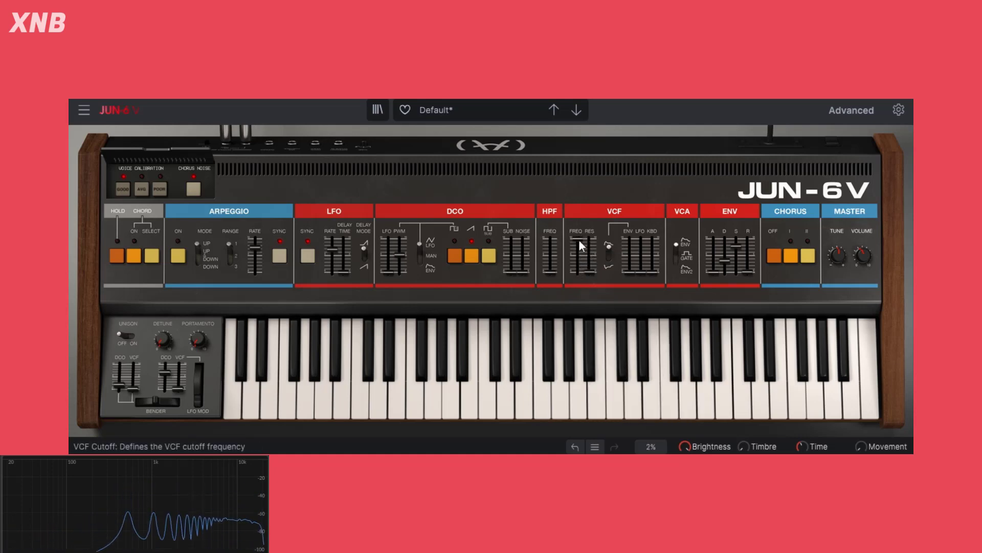
pyautogui.moveTo(578, 239); pyautogui.dragTo(578, 249)
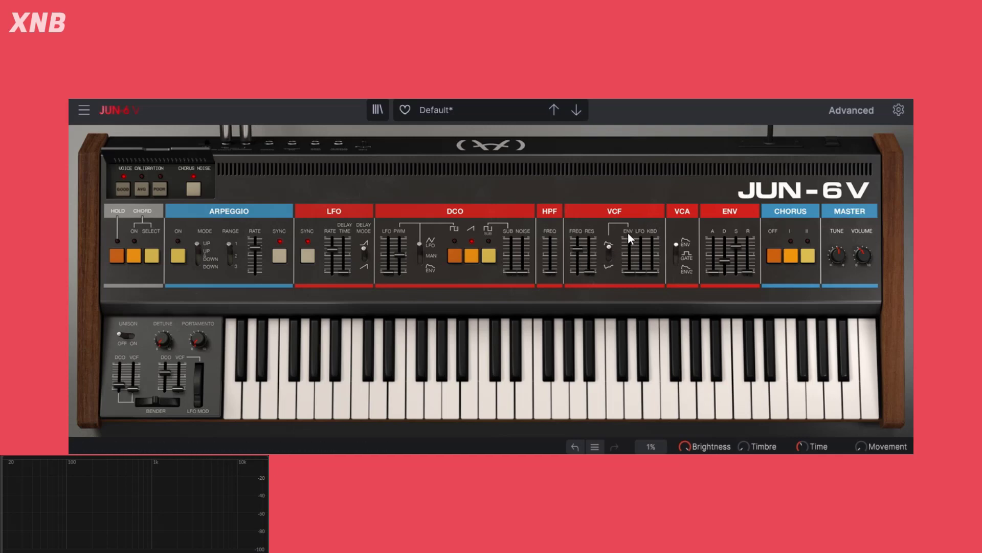
# Lower the VCF cutoff to a low setting and raise the VCF envelope modulation amount to about the middle
pyautogui.moveTo(578, 248); pyautogui.dragTo(573, 263)
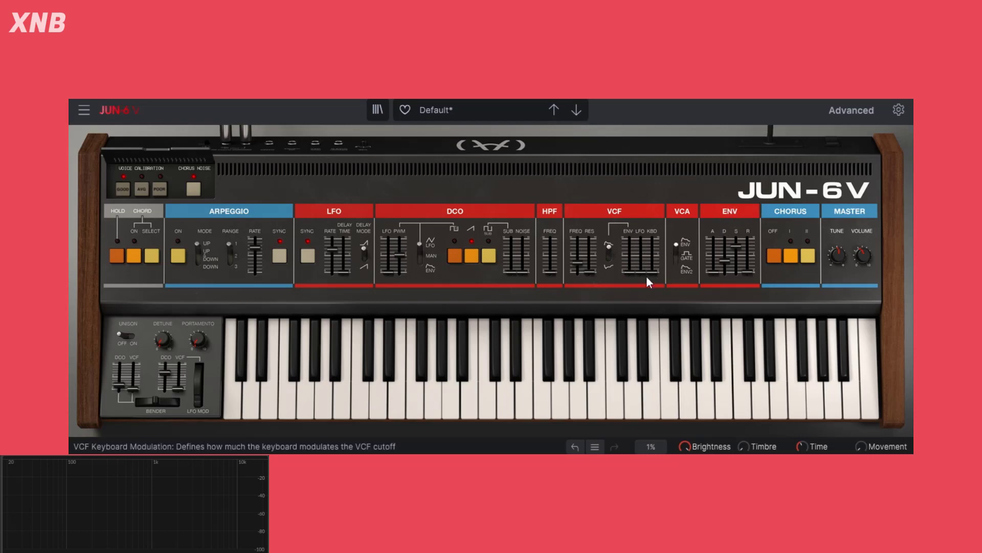
pyautogui.moveTo(631, 267)
pyautogui.moveTo(628, 274); pyautogui.dragTo(629, 254)
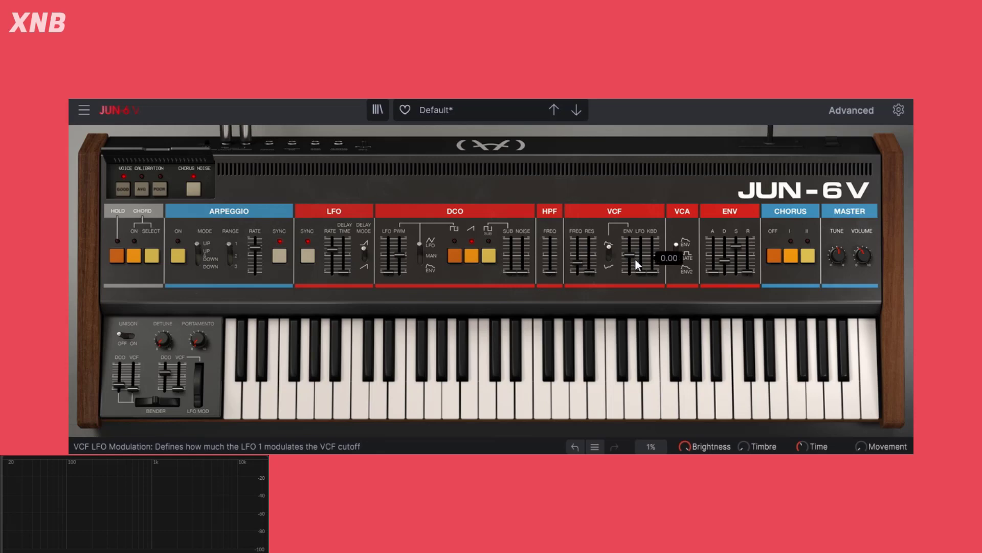
# Compare the VCF envelope modulation at maximum and at zero with a low cutoff, leaving it at maximum
pyautogui.moveTo(632, 255); pyautogui.dragTo(631, 255)
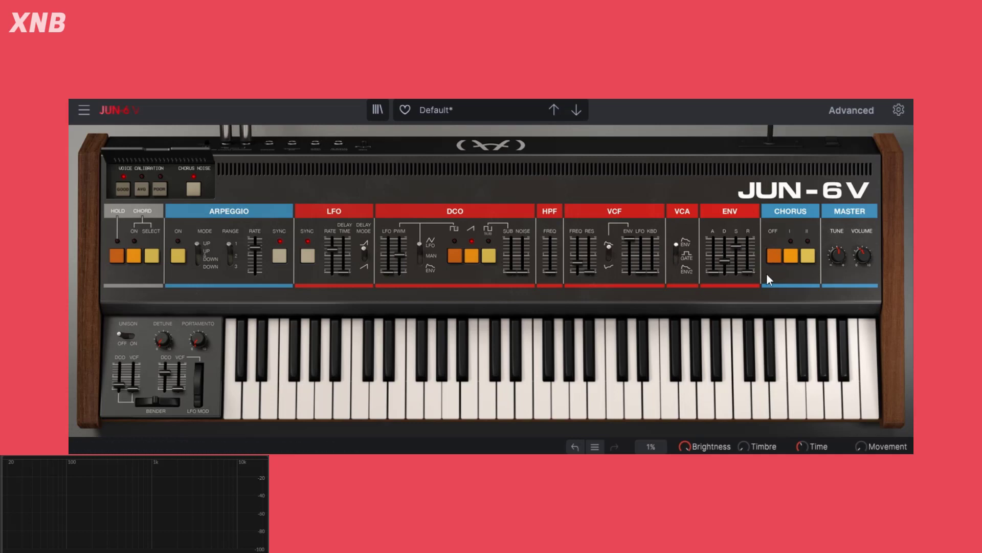
pyautogui.moveTo(578, 262); pyautogui.dragTo(578, 264)
pyautogui.moveTo(629, 239); pyautogui.dragTo(632, 285)
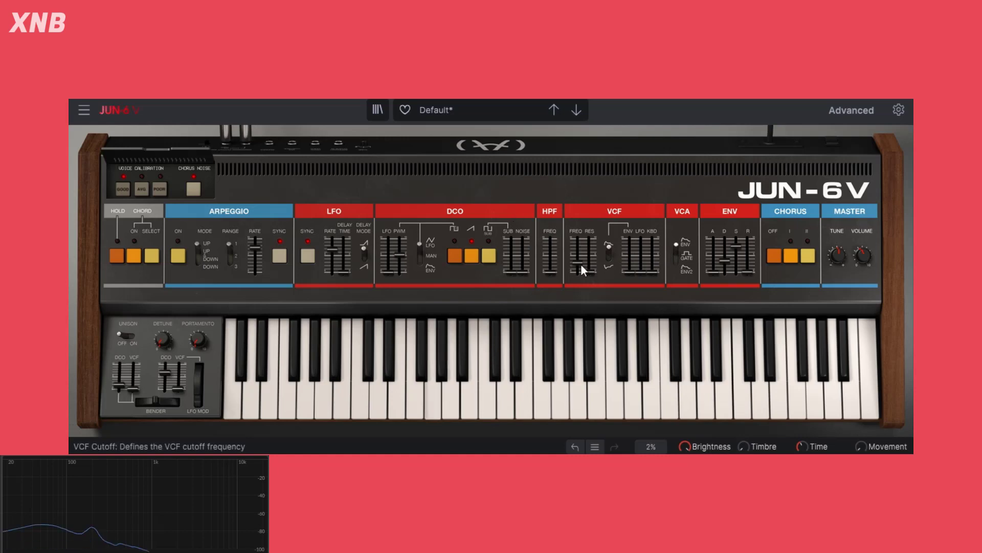
pyautogui.moveTo(574, 260)
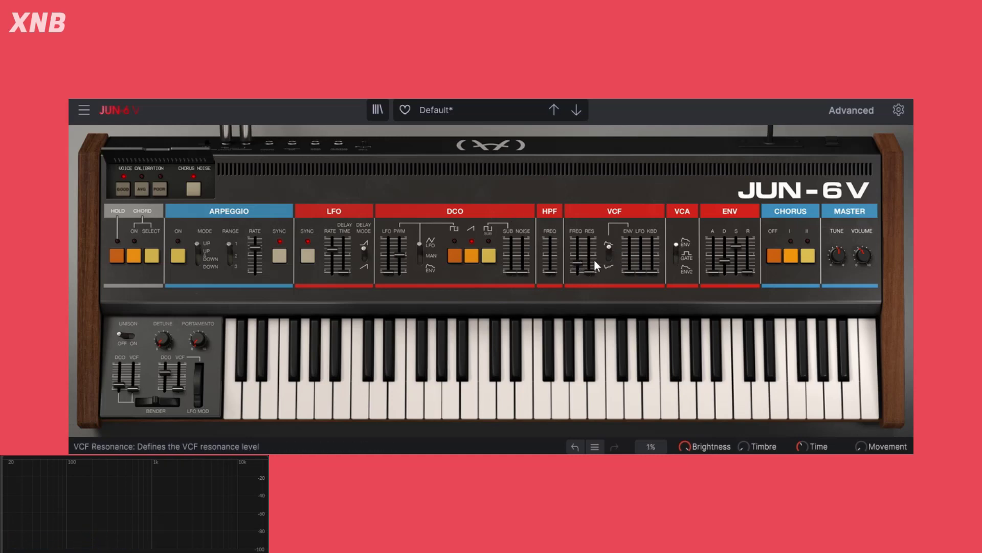
pyautogui.moveTo(628, 275); pyautogui.dragTo(631, 240)
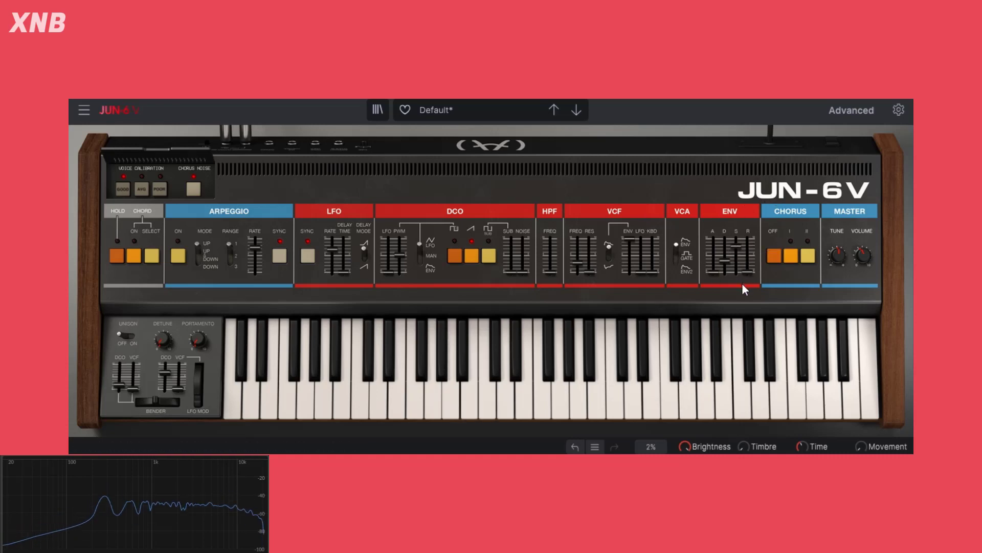
# Lower the envelope sustain to below the middle and switch the VCA modulation source to Gate
pyautogui.moveTo(741, 279)
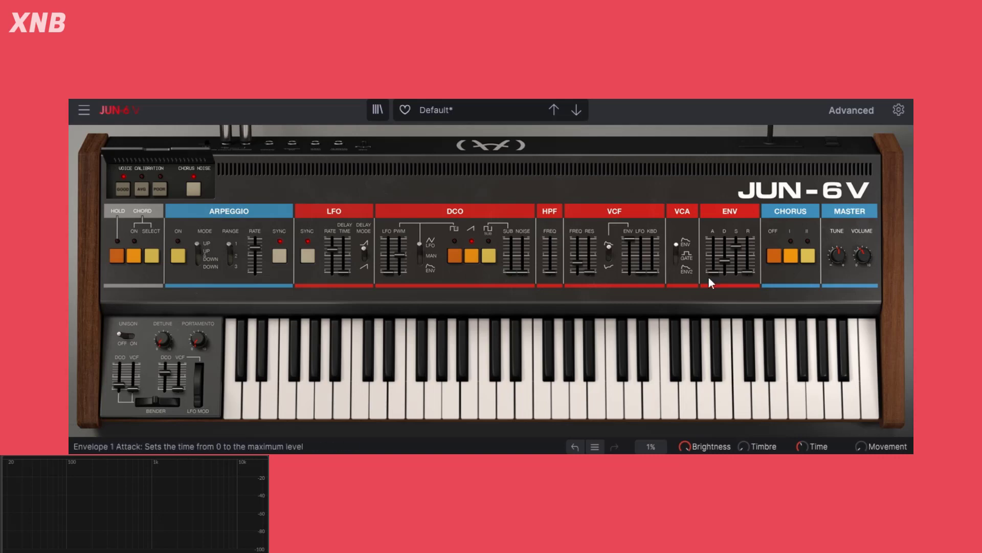
pyautogui.moveTo(736, 246); pyautogui.dragTo(735, 260)
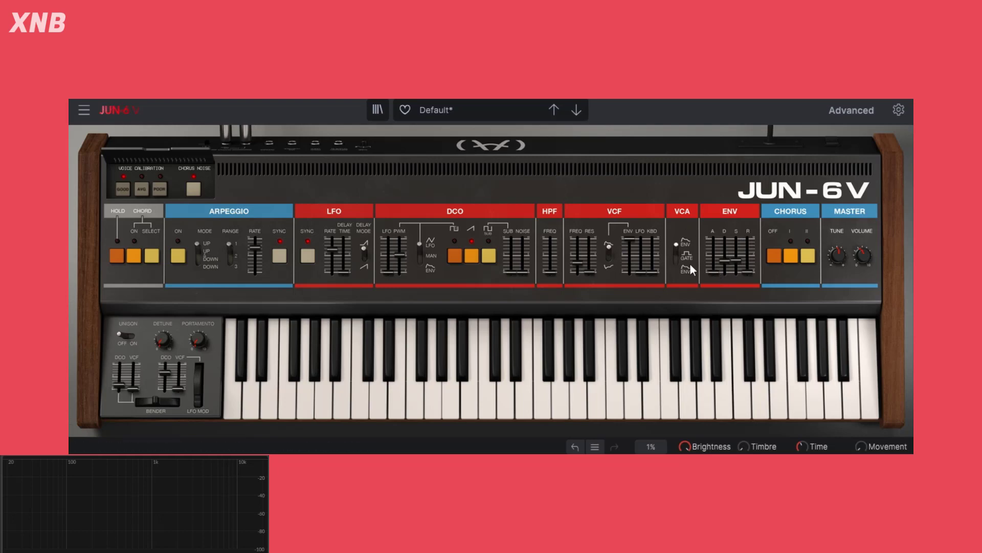
pyautogui.moveTo(683, 256)
pyautogui.click(677, 256)
# Try slightly different low VCF cutoff settings, including 62.9 Hz and 84.9 Hz, and end slightly higher
pyautogui.moveTo(584, 262)
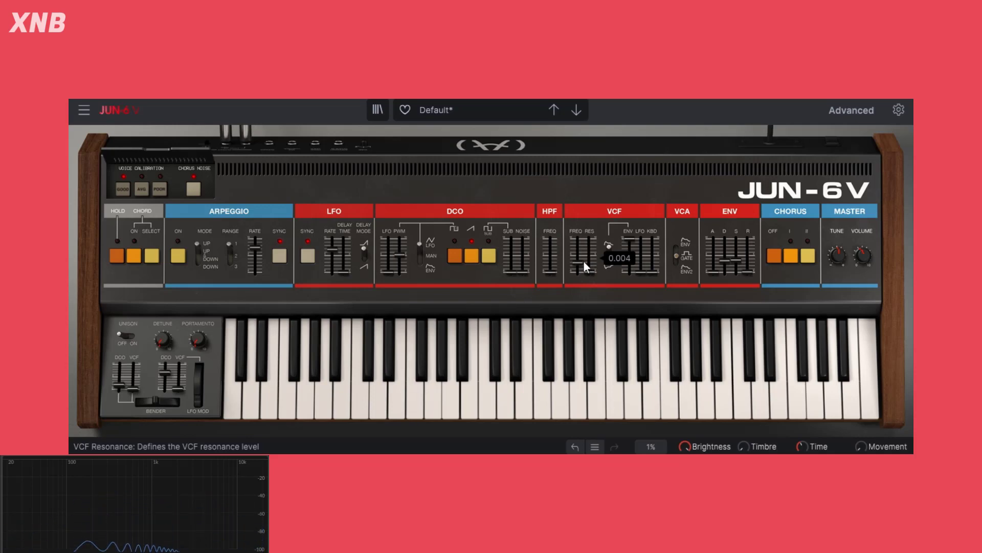
pyautogui.moveTo(578, 262)
pyautogui.mouseDown()
pyautogui.moveTo(577, 246)
pyautogui.moveTo(577, 263)
pyautogui.mouseUp()
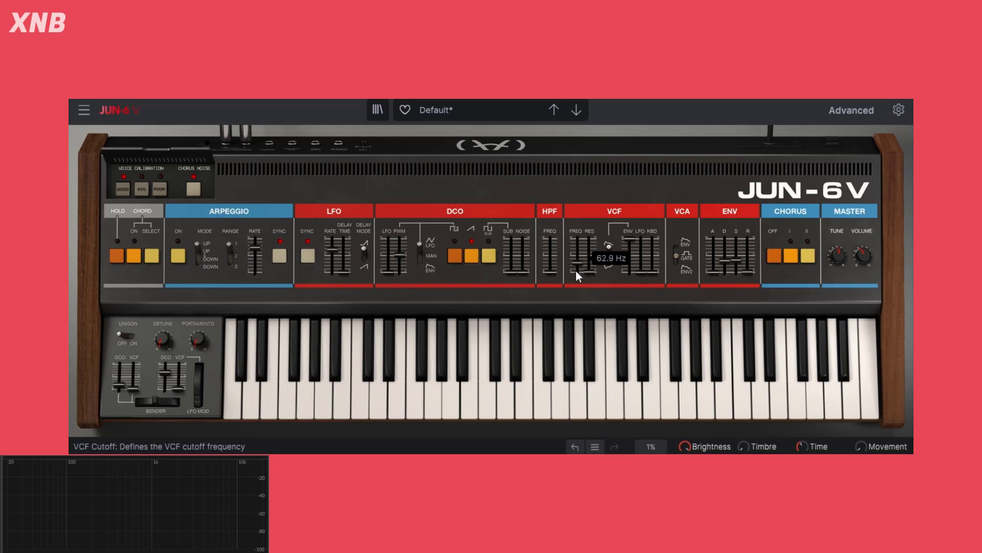
pyautogui.moveTo(575, 265); pyautogui.dragTo(577, 264)
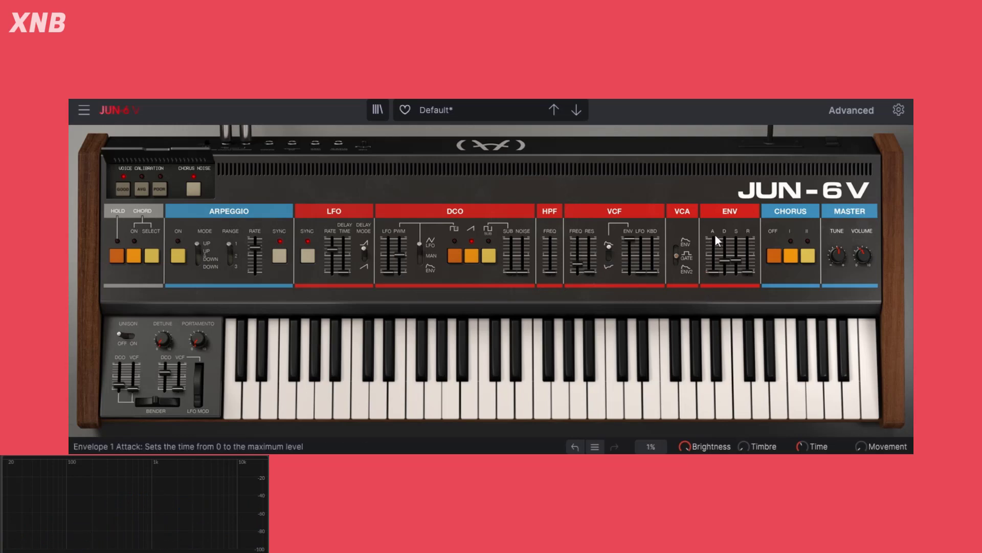
pyautogui.moveTo(748, 241)
pyautogui.moveTo(582, 265)
pyautogui.mouseDown()
pyautogui.moveTo(581, 247)
pyautogui.moveTo(578, 262)
pyautogui.mouseUp()
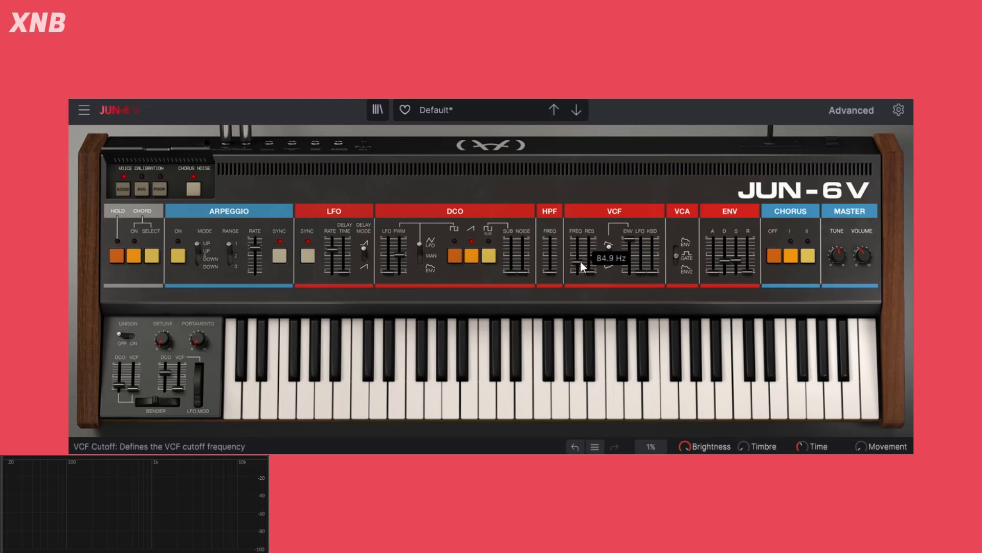
pyautogui.moveTo(577, 262)
pyautogui.mouseDown()
pyautogui.moveTo(577, 238)
pyautogui.moveTo(577, 260)
pyautogui.mouseUp()
# Try the VCF cutoff at 50.6 Hz, raise it to maximum, and return it to a low setting
pyautogui.moveTo(713, 275)
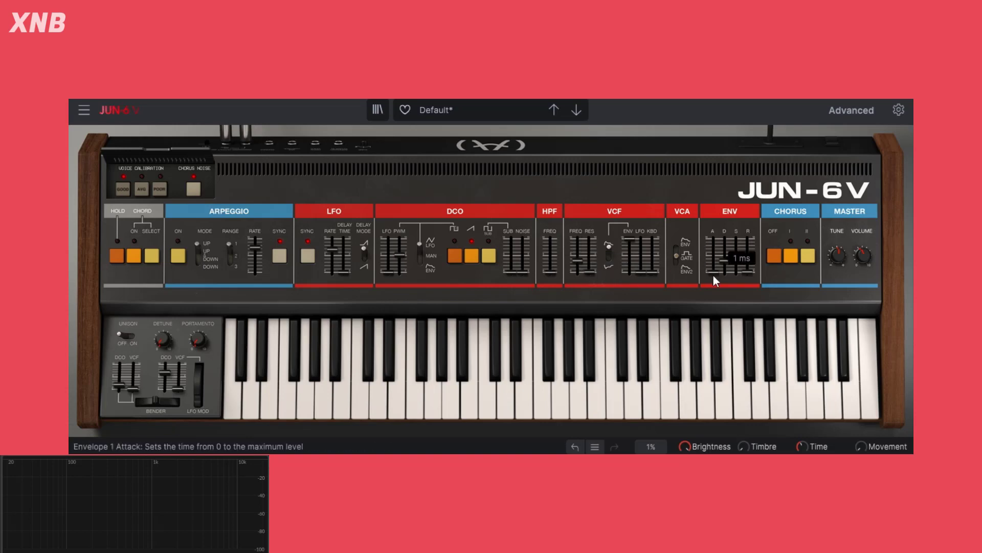
pyautogui.moveTo(577, 259); pyautogui.dragTo(578, 263)
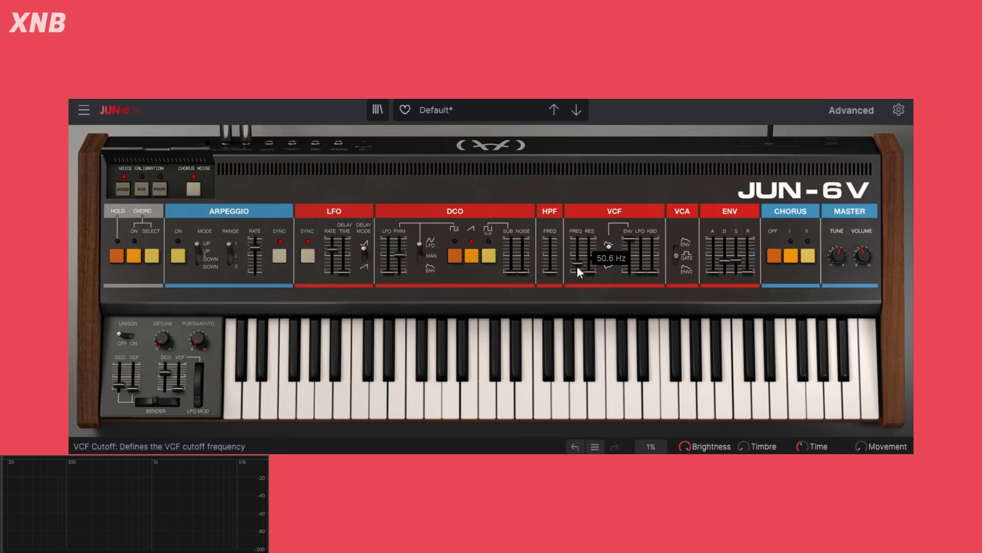
pyautogui.moveTo(578, 263); pyautogui.dragTo(578, 238)
pyautogui.moveTo(714, 273)
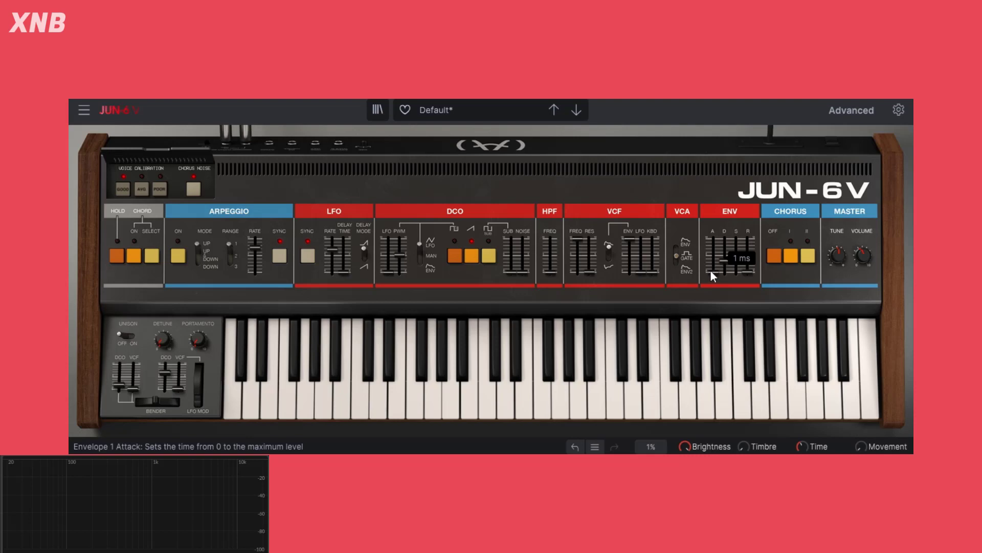
pyautogui.moveTo(577, 238); pyautogui.dragTo(577, 265)
# Try a long envelope attack up to 2.970 s, and shorten it to a low setting
pyautogui.moveTo(715, 271); pyautogui.dragTo(715, 244)
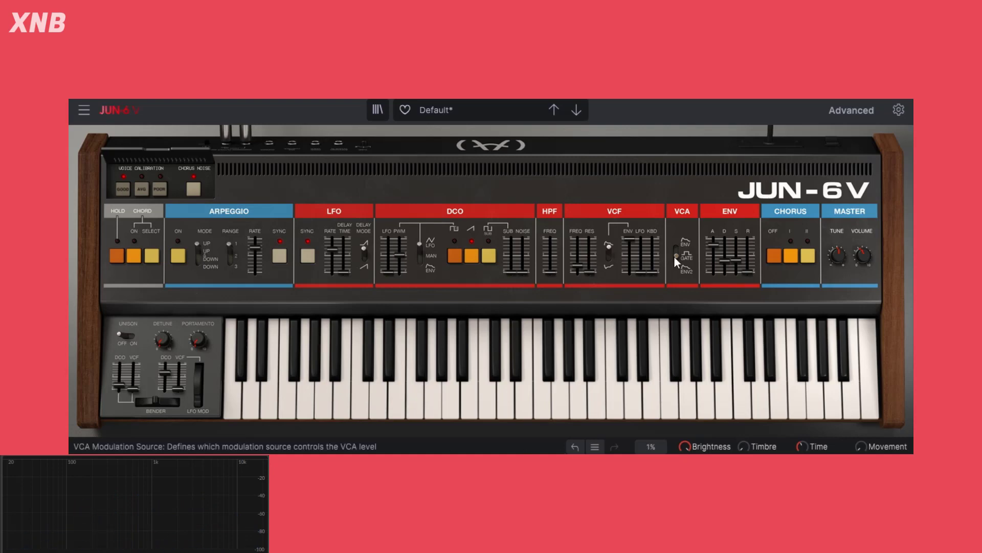
pyautogui.moveTo(716, 244); pyautogui.dragTo(716, 238)
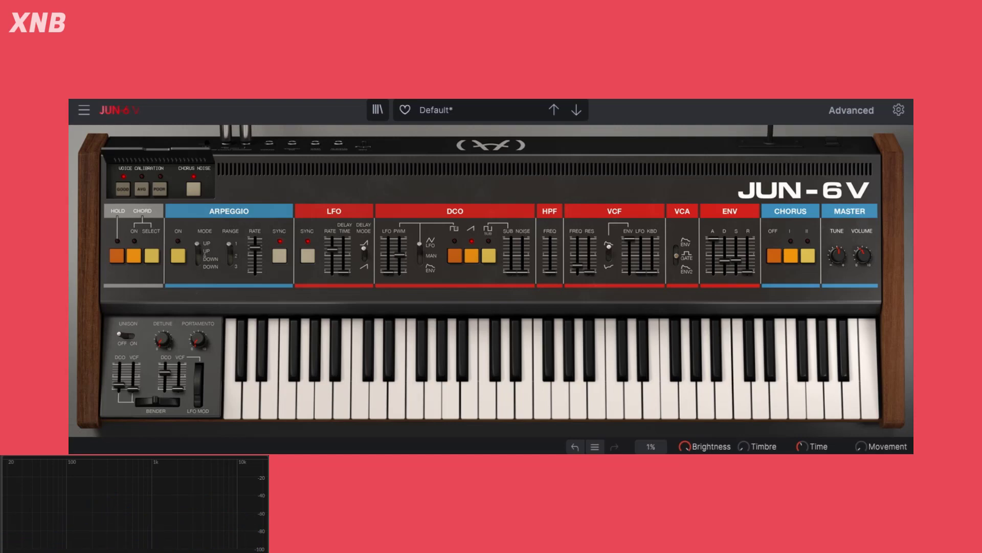
pyautogui.moveTo(716, 237)
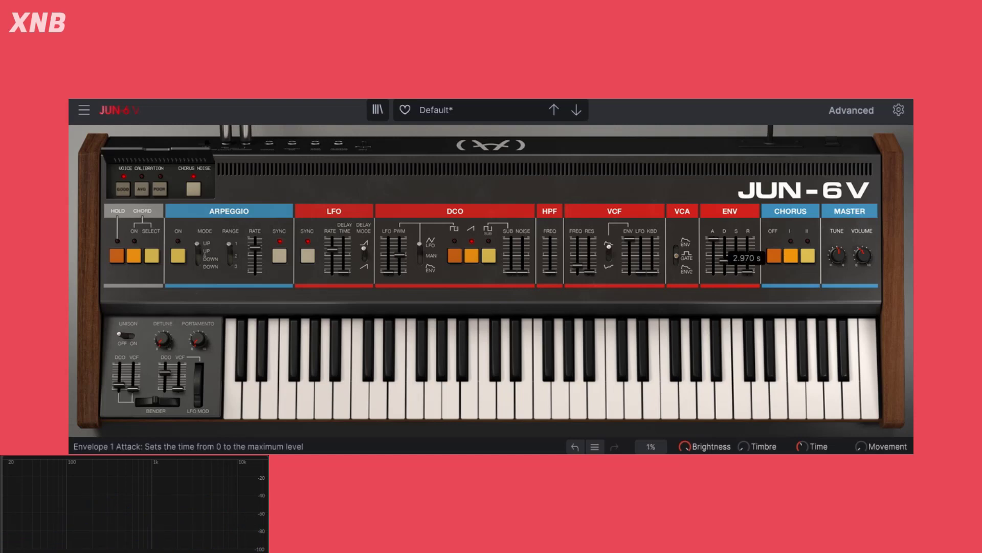
pyautogui.moveTo(714, 243); pyautogui.dragTo(714, 262)
pyautogui.moveTo(715, 267); pyautogui.dragTo(713, 271)
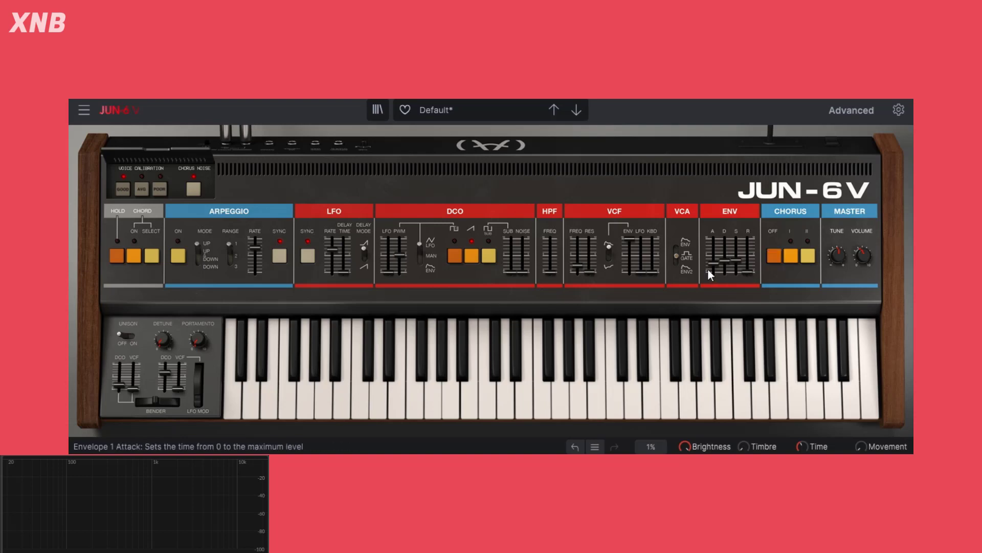
# Lower the envelope sustain to zero, and try the VCF cutoff at maximum before returning it to a low setting
pyautogui.moveTo(578, 263)
pyautogui.mouseDown()
pyautogui.moveTo(577, 237)
pyautogui.moveTo(578, 263)
pyautogui.mouseUp()
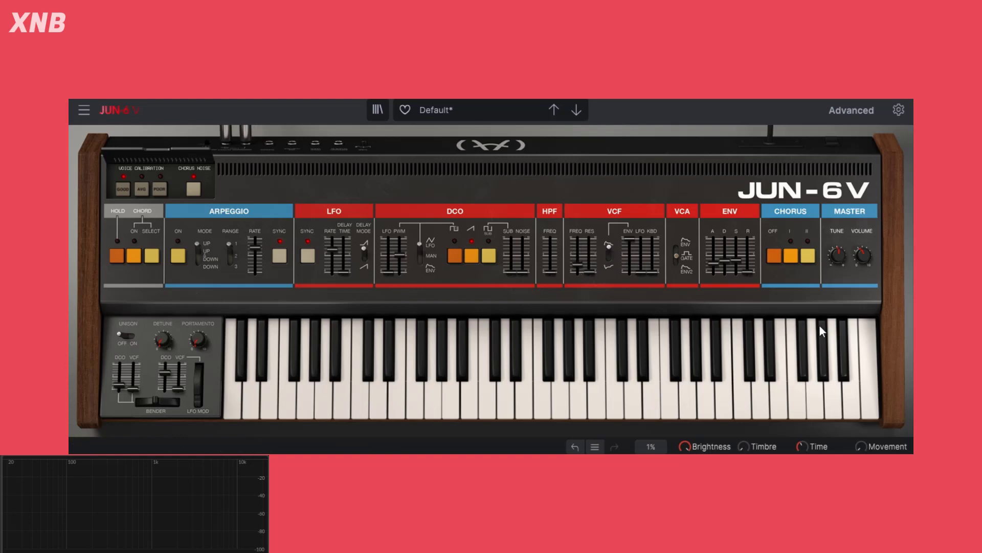
pyautogui.moveTo(738, 261); pyautogui.dragTo(737, 272)
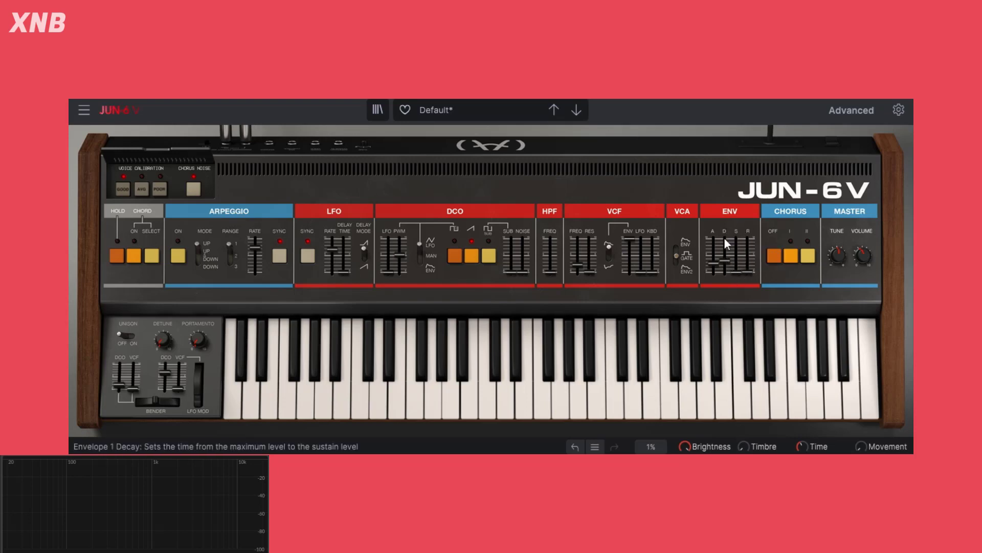
pyautogui.moveTo(727, 244)
pyautogui.moveTo(576, 264)
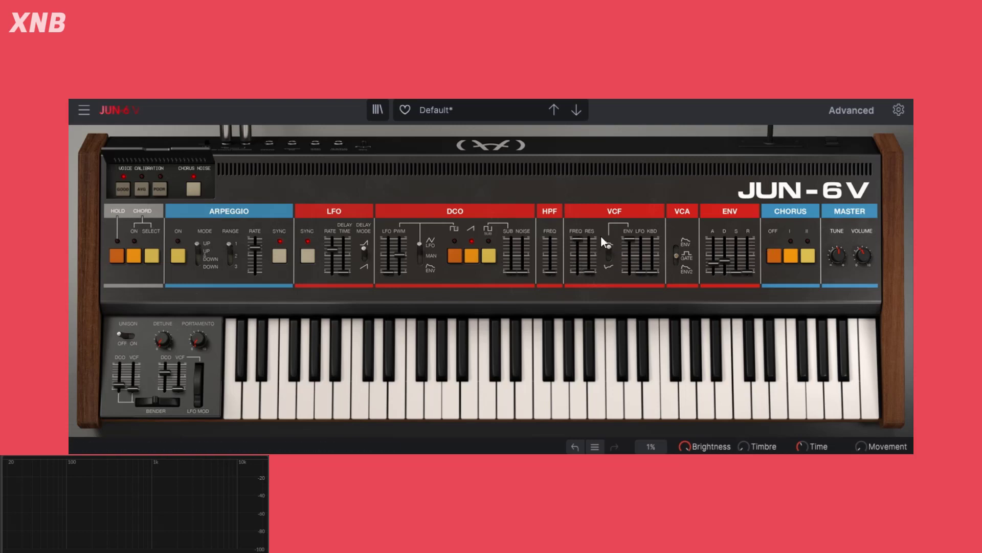
pyautogui.moveTo(577, 240); pyautogui.dragTo(576, 264)
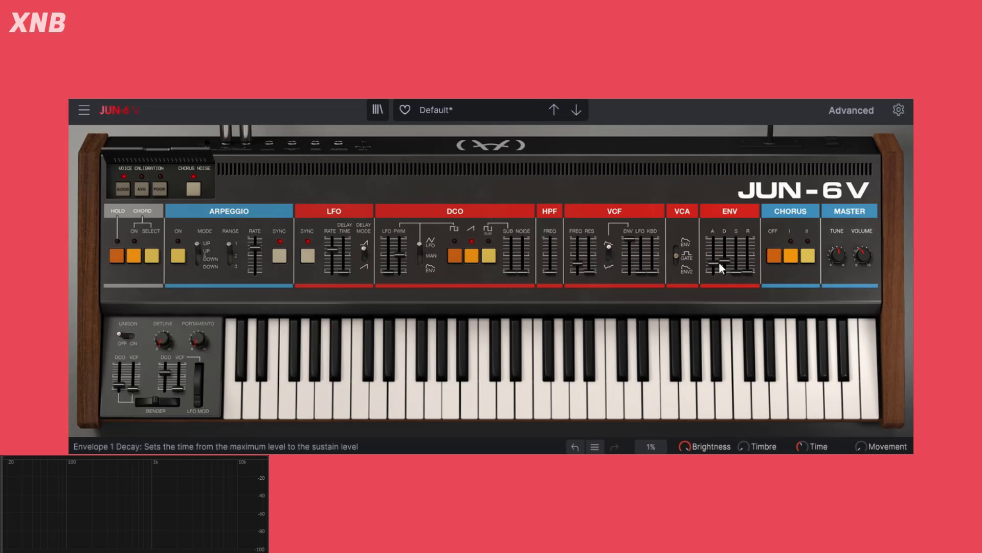
# Raise the envelope attack to 1.100 s and try decay times of 1.570 s, 348 ms and about the middle
pyautogui.moveTo(713, 262)
pyautogui.mouseDown()
pyautogui.moveTo(713, 244)
pyautogui.moveTo(724, 257)
pyautogui.mouseUp()
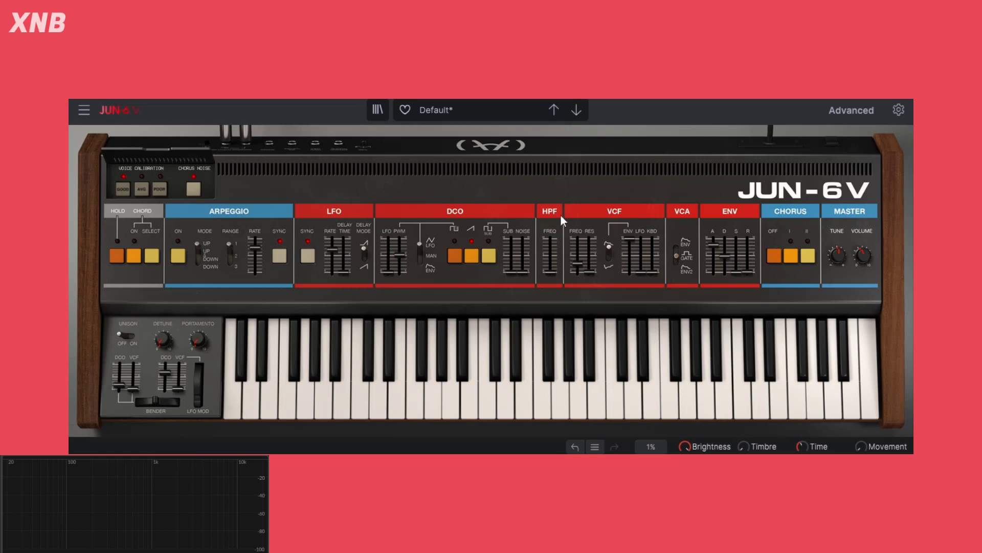
pyautogui.moveTo(726, 257)
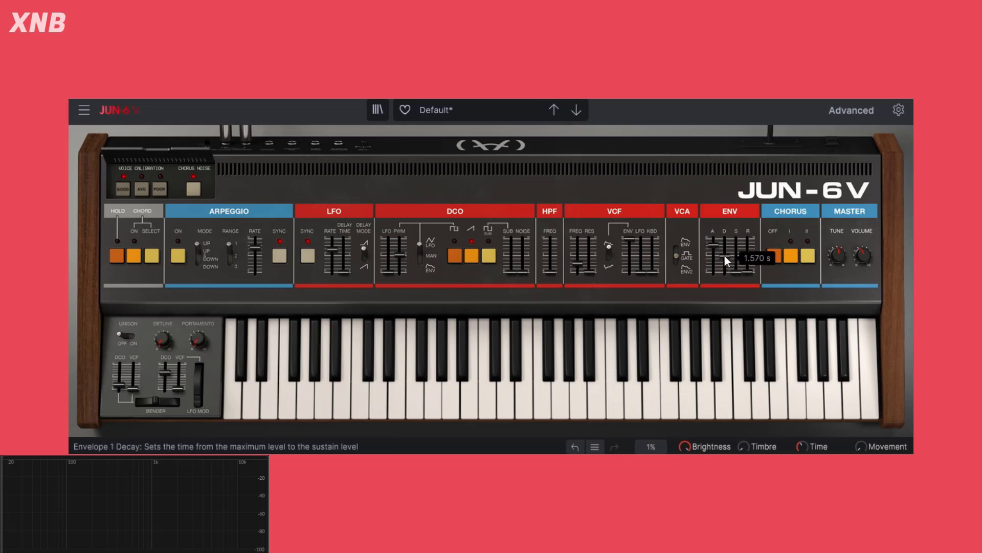
pyautogui.moveTo(581, 276)
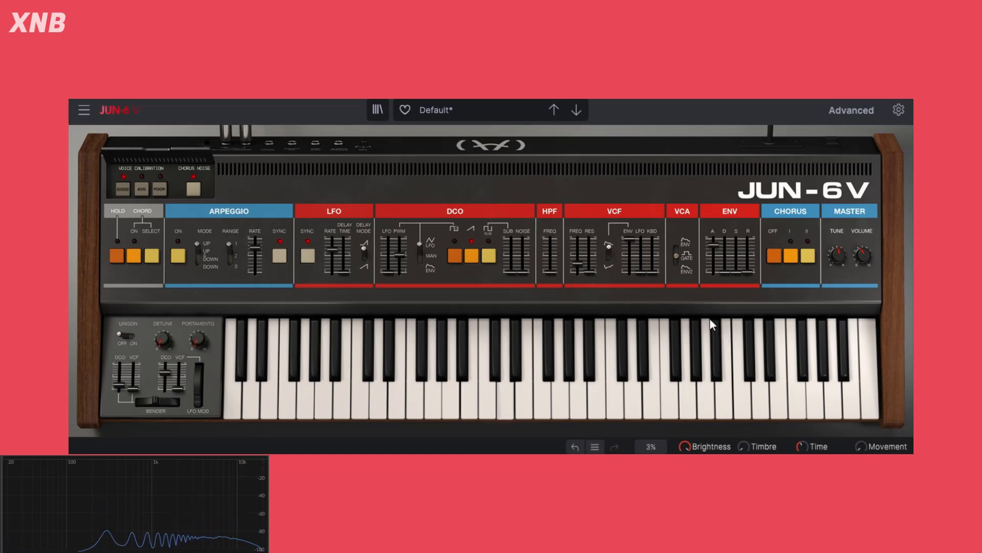
pyautogui.moveTo(725, 272); pyautogui.dragTo(725, 265)
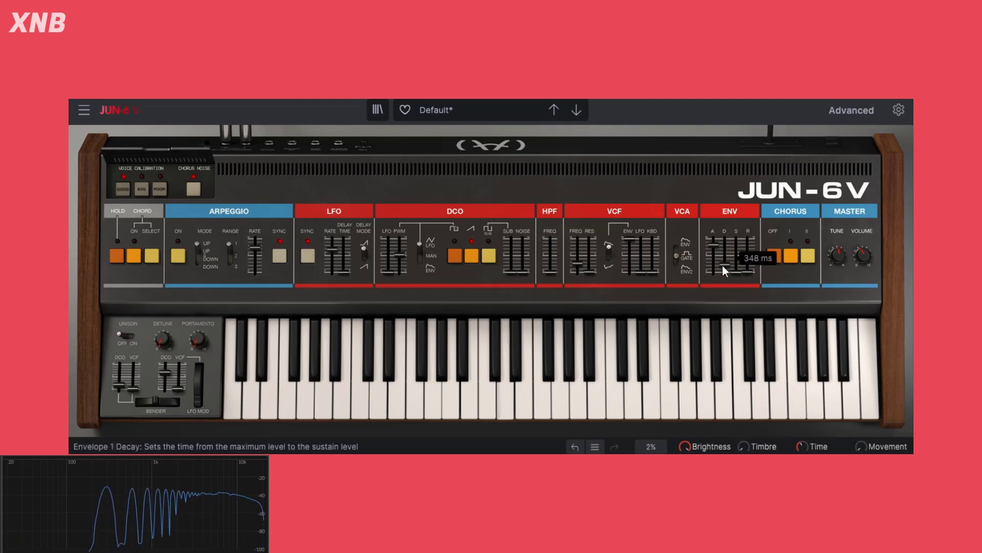
pyautogui.moveTo(722, 265); pyautogui.dragTo(723, 257)
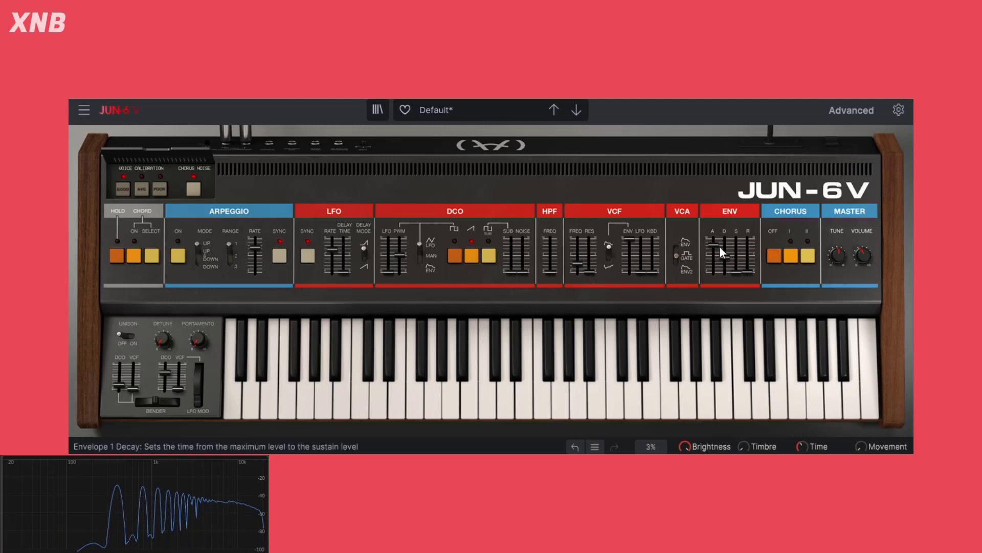
# Try a 1 ms envelope attack with a short decay, and settle on an 808 ms attack with a long decay
pyautogui.moveTo(711, 244)
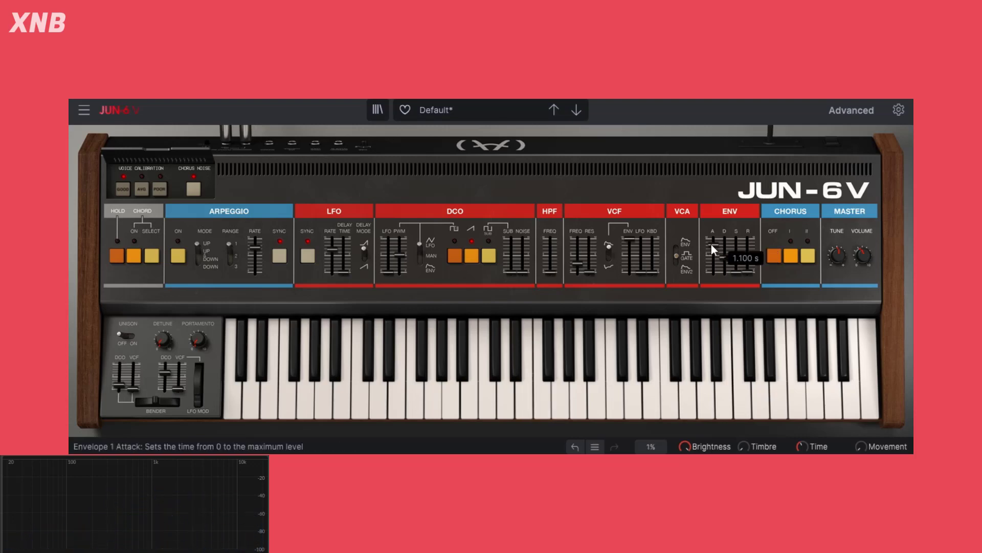
pyautogui.moveTo(711, 244); pyautogui.dragTo(725, 265)
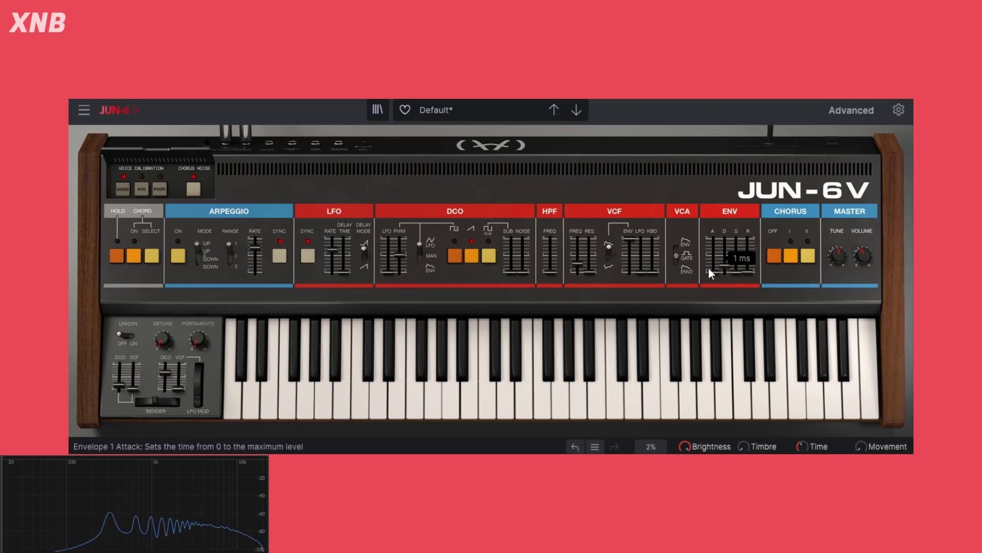
pyautogui.moveTo(713, 271); pyautogui.dragTo(725, 255)
pyautogui.moveTo(711, 254)
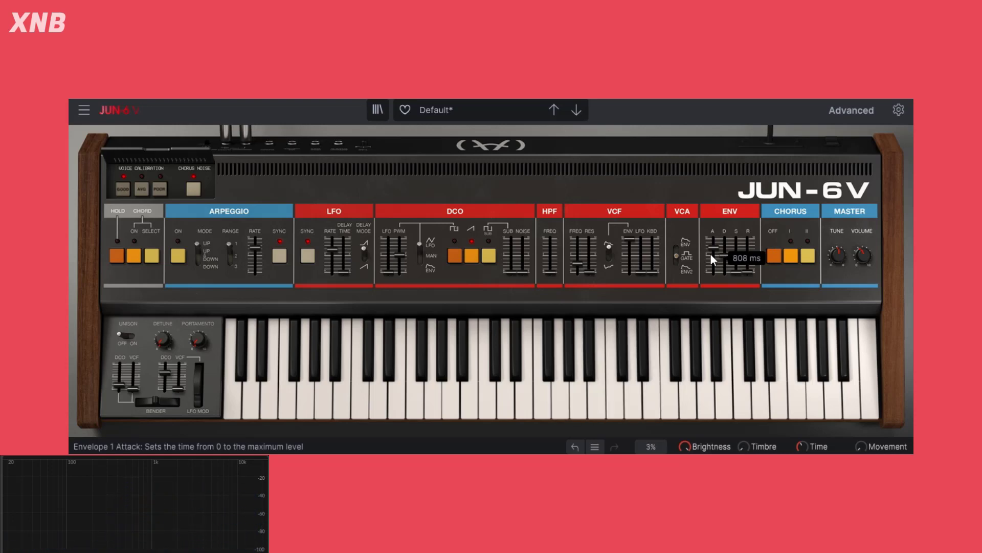
pyautogui.moveTo(723, 256); pyautogui.dragTo(726, 240)
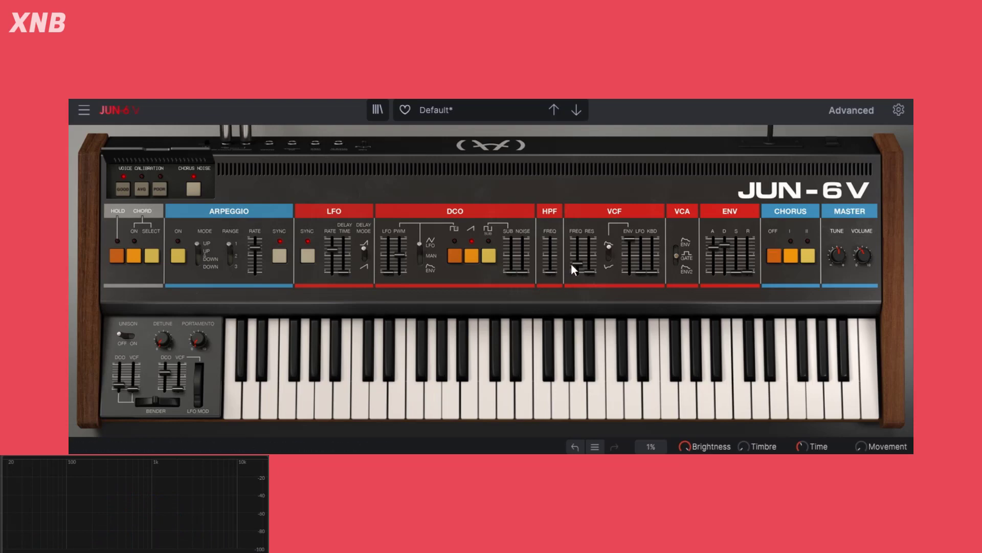
# Raise the VCF cutoff from its low setting up to 25416 Hz, and bring it down to above the middle
pyautogui.moveTo(579, 266)
pyautogui.mouseDown()
pyautogui.moveTo(578, 240)
pyautogui.moveTo(578, 263)
pyautogui.mouseUp()
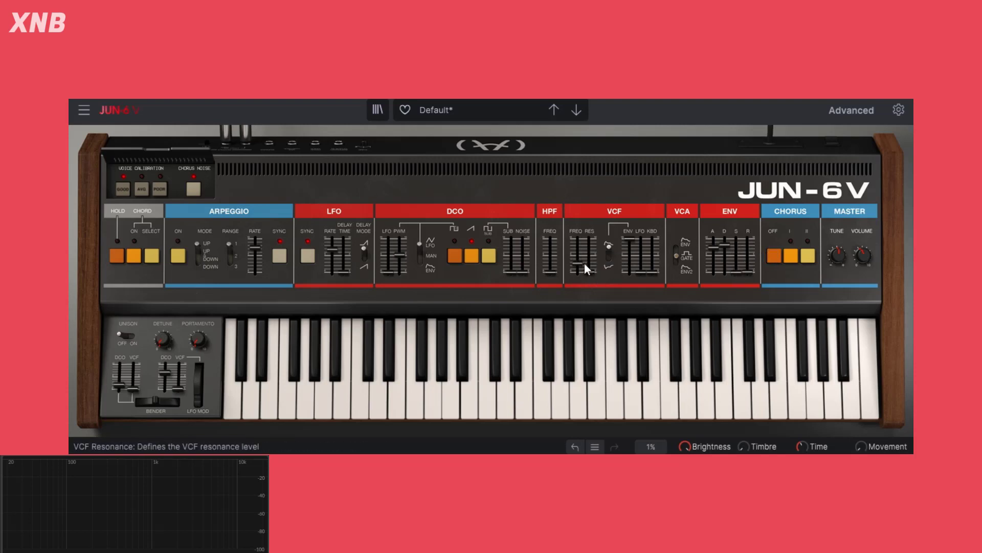
pyautogui.moveTo(582, 265)
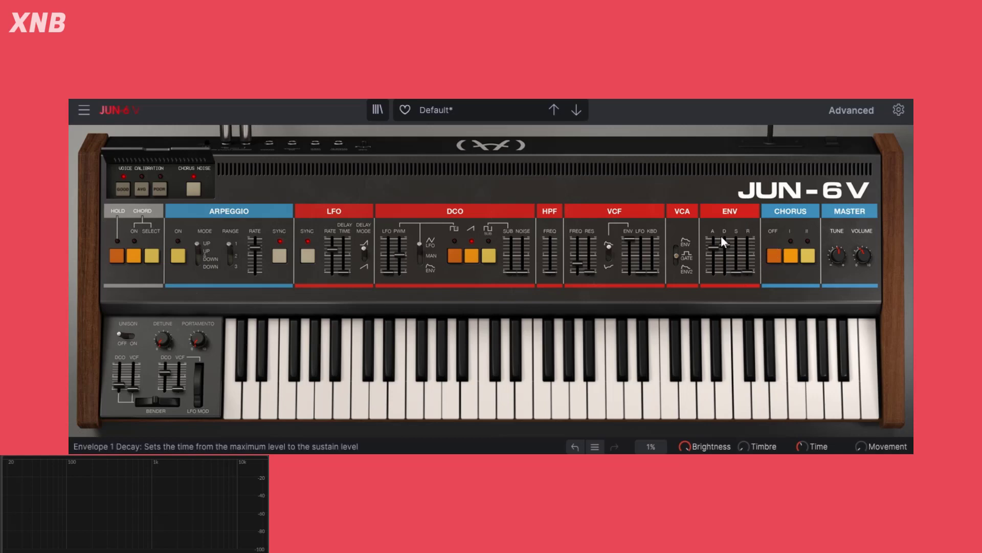
pyautogui.moveTo(577, 263); pyautogui.dragTo(577, 241)
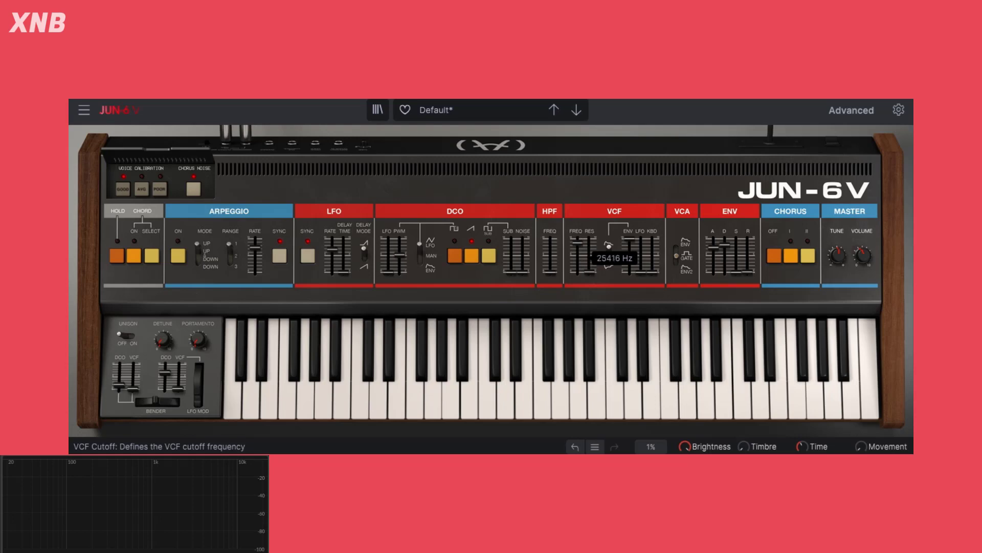
pyautogui.moveTo(577, 244); pyautogui.dragTo(577, 248)
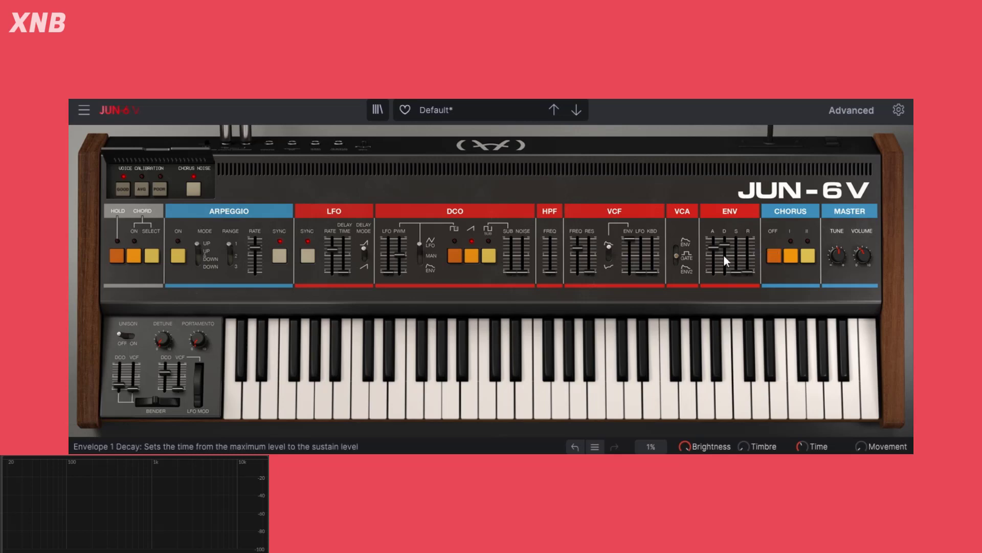
pyautogui.moveTo(578, 248)
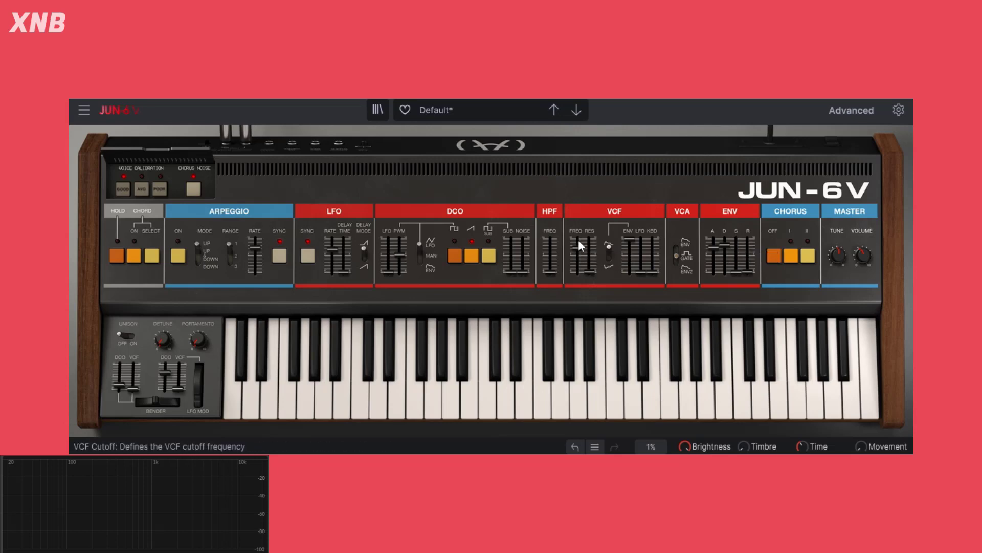
# Lower the VCF cutoff in two stages, from about the middle down to a low setting
pyautogui.moveTo(578, 239); pyautogui.dragTo(578, 251)
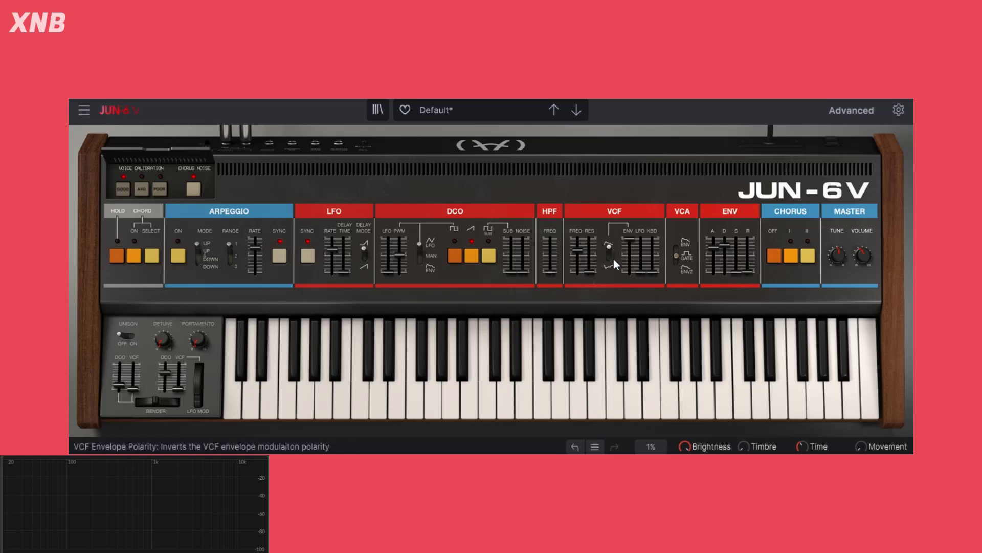
pyautogui.moveTo(713, 247)
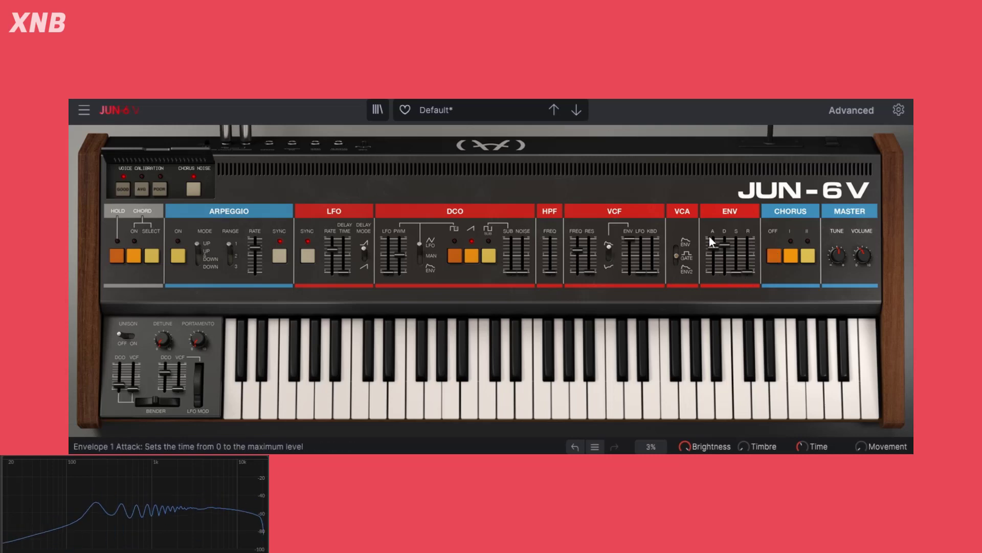
pyautogui.moveTo(576, 249); pyautogui.dragTo(577, 263)
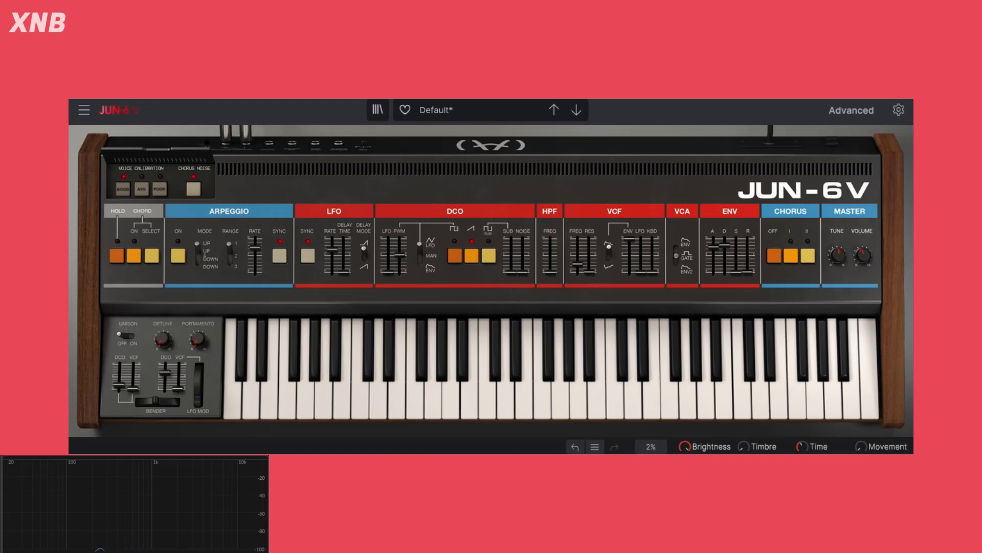
# Raise the envelope sustain from zero to above the middle, and settle on 0.492 while keeping the VCF cutoff low
pyautogui.moveTo(739, 275); pyautogui.dragTo(736, 264)
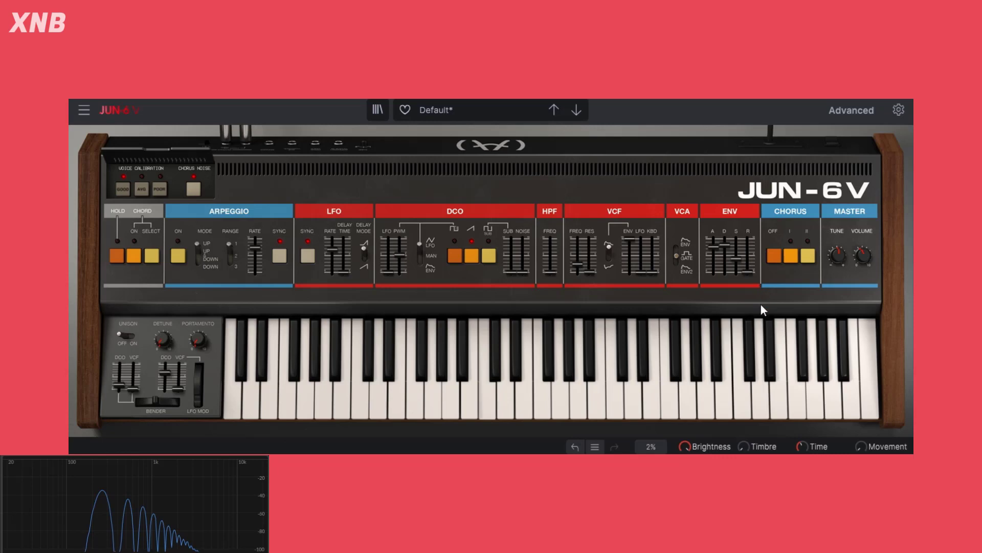
pyautogui.moveTo(735, 259); pyautogui.dragTo(735, 249)
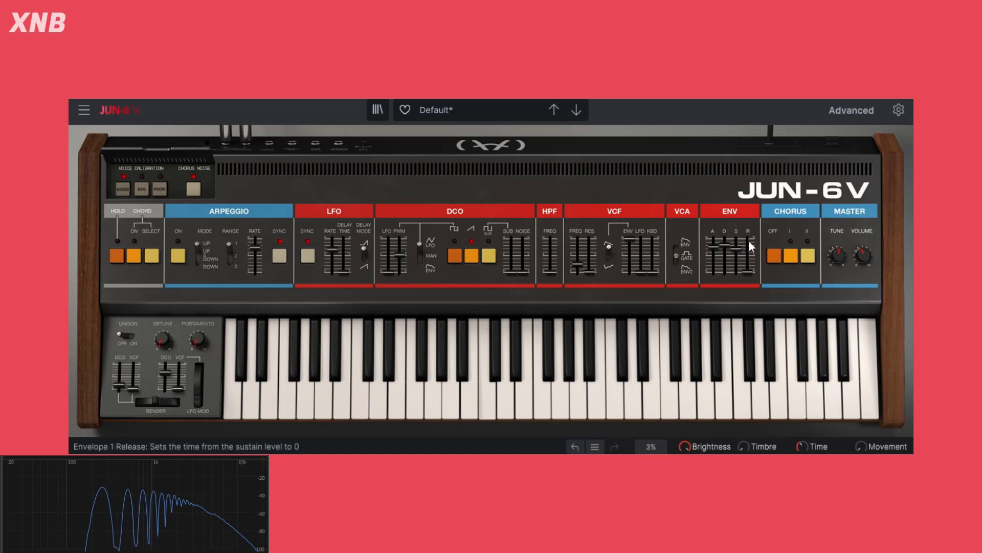
pyautogui.moveTo(737, 246)
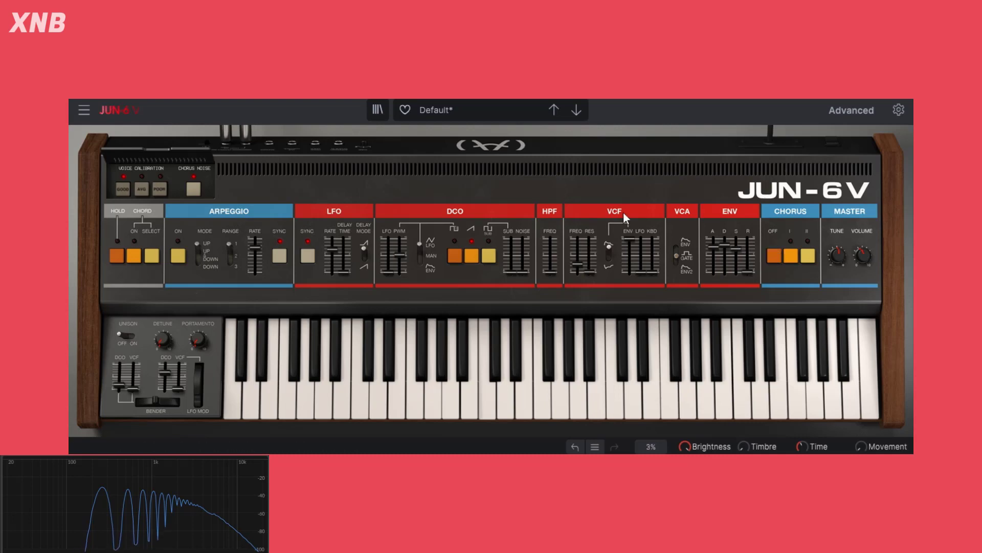
pyautogui.moveTo(578, 259)
pyautogui.mouseDown()
pyautogui.moveTo(578, 237)
pyautogui.moveTo(578, 264)
pyautogui.mouseUp()
pyautogui.moveTo(738, 250); pyautogui.dragTo(738, 255)
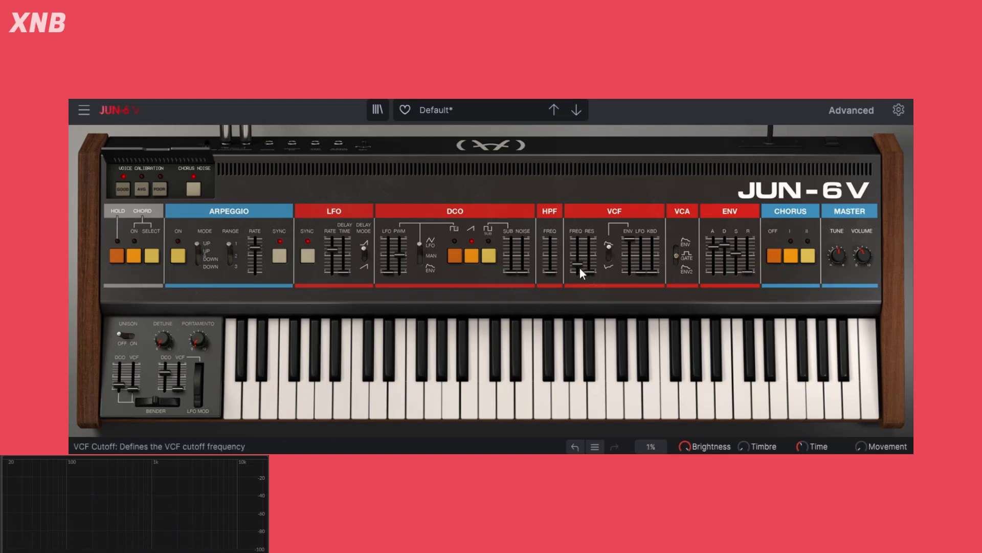
pyautogui.moveTo(579, 261)
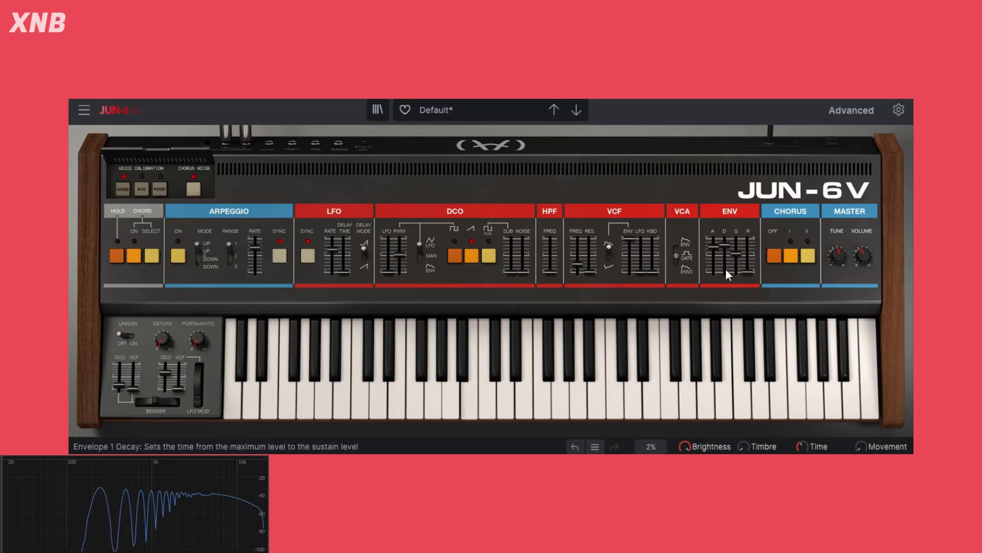
pyautogui.moveTo(715, 245)
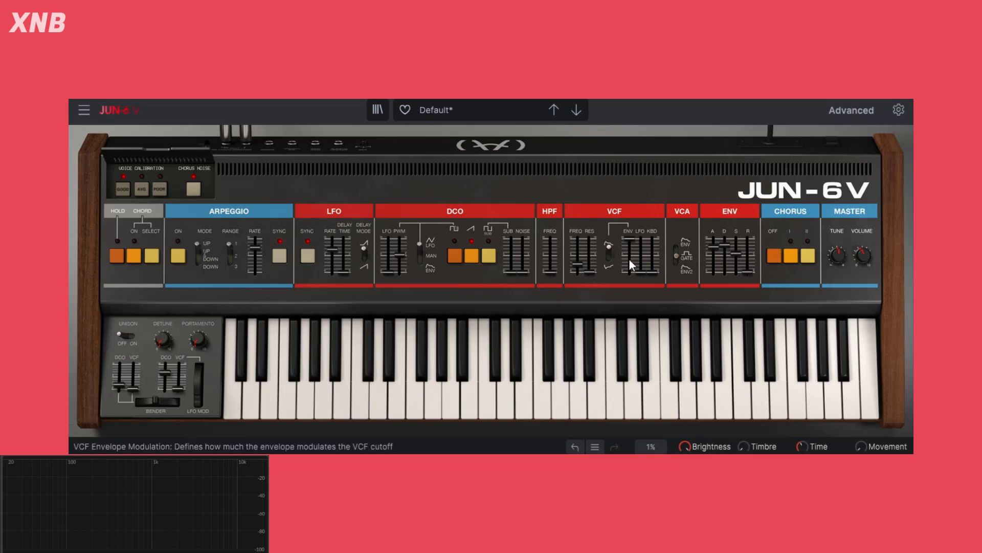
pyautogui.moveTo(577, 264)
pyautogui.mouseDown()
pyautogui.moveTo(577, 247)
pyautogui.moveTo(577, 263)
pyautogui.mouseUp()
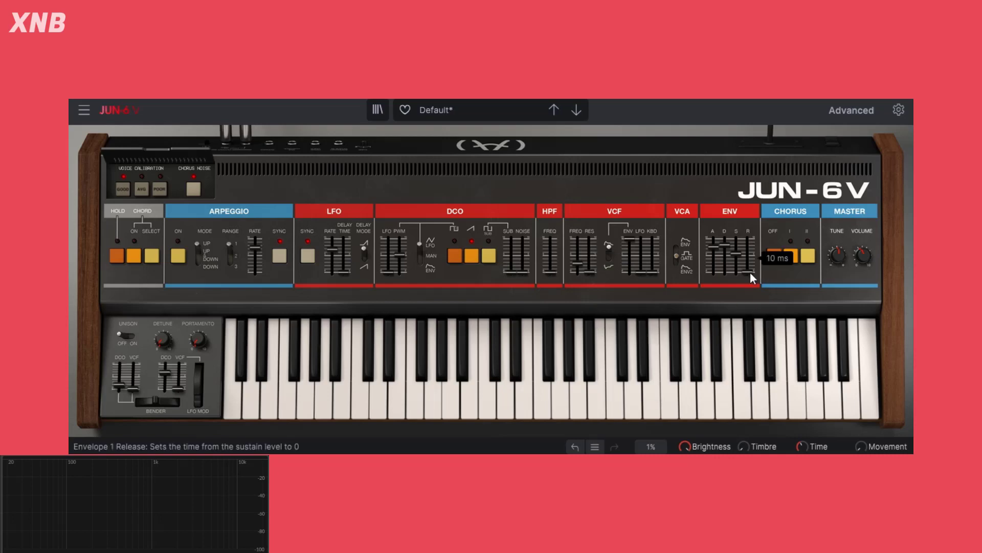
pyautogui.moveTo(737, 254); pyautogui.dragTo(736, 256)
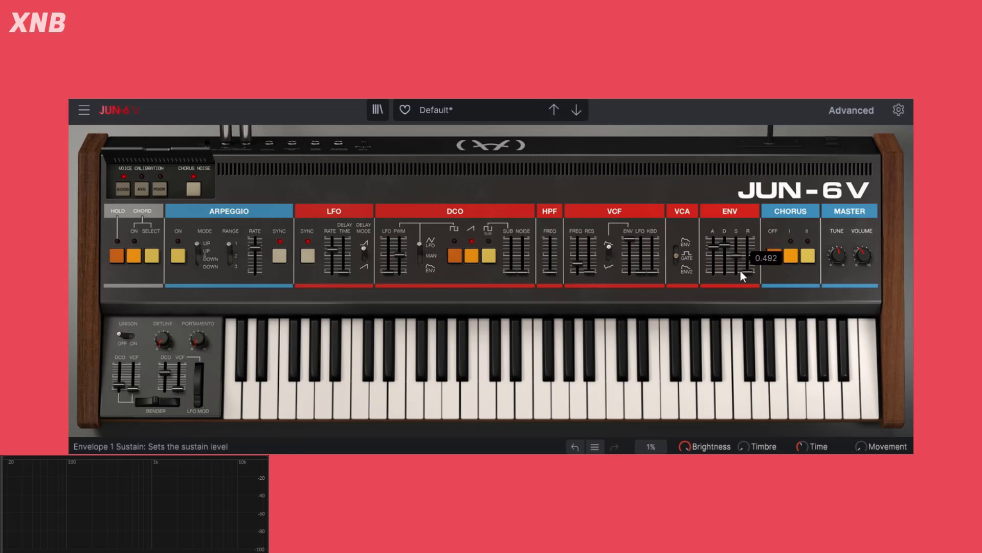
# Try the envelope release at 2 ms, and raise it to above the middle
pyautogui.moveTo(751, 271)
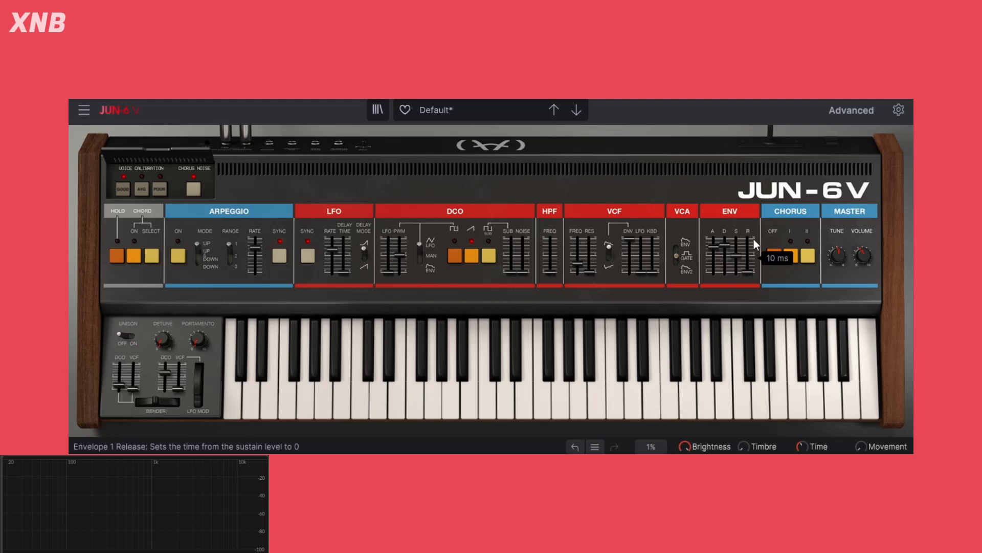
pyautogui.moveTo(746, 274); pyautogui.dragTo(746, 282)
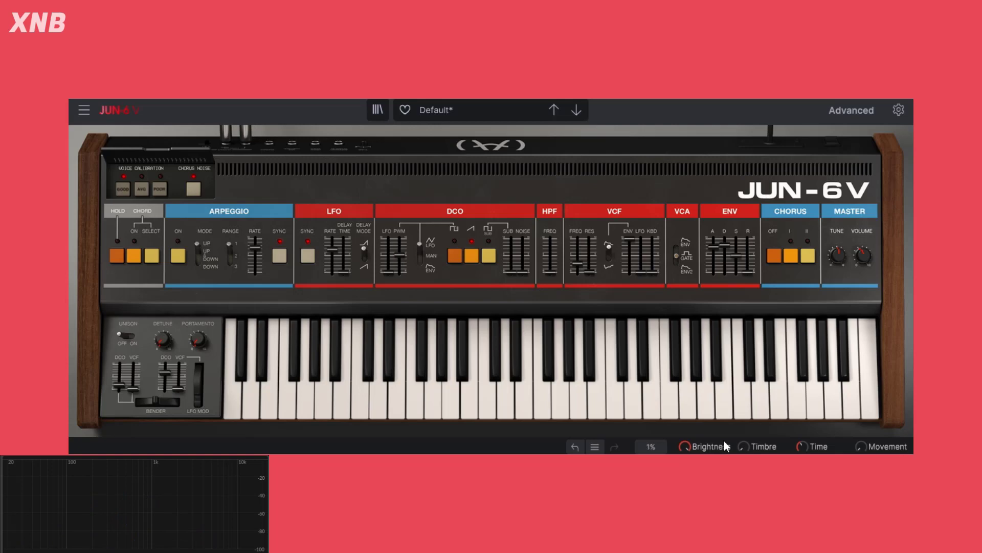
pyautogui.moveTo(746, 269)
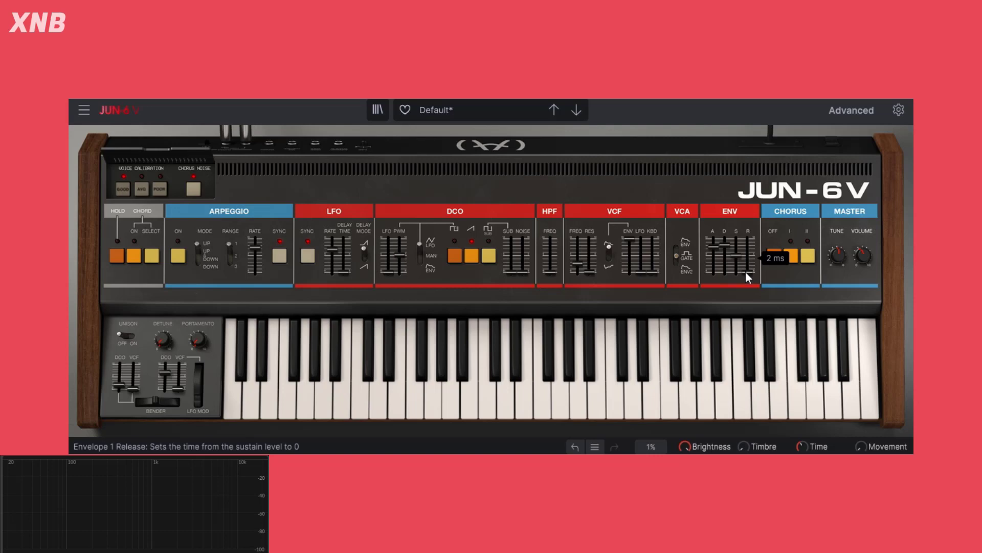
pyautogui.moveTo(746, 271); pyautogui.dragTo(747, 249)
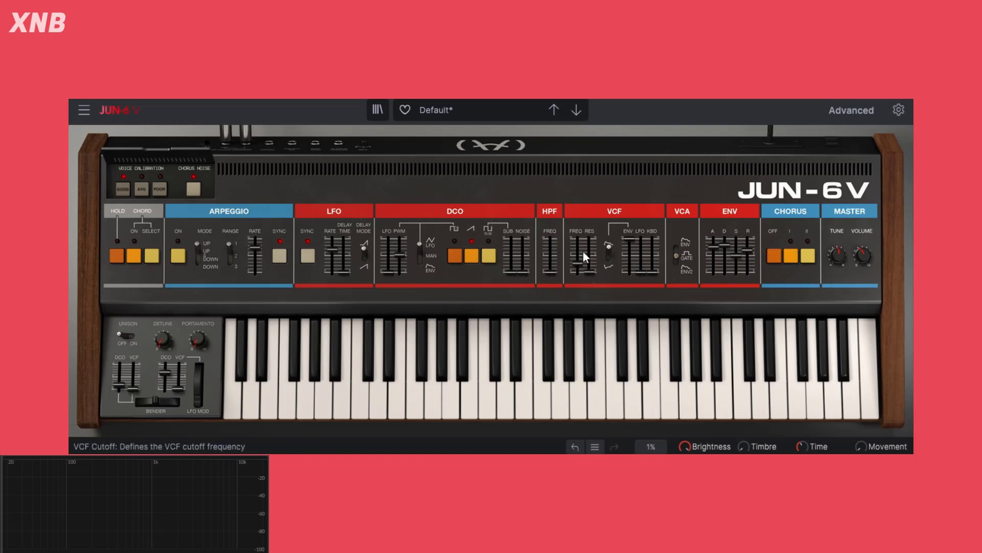
pyautogui.moveTo(581, 253)
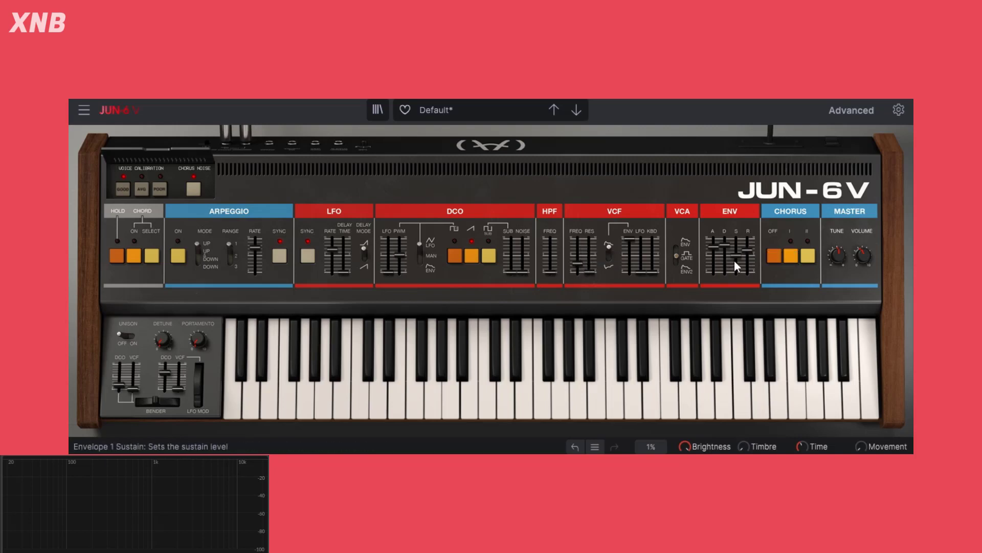
pyautogui.moveTo(747, 251); pyautogui.dragTo(748, 249)
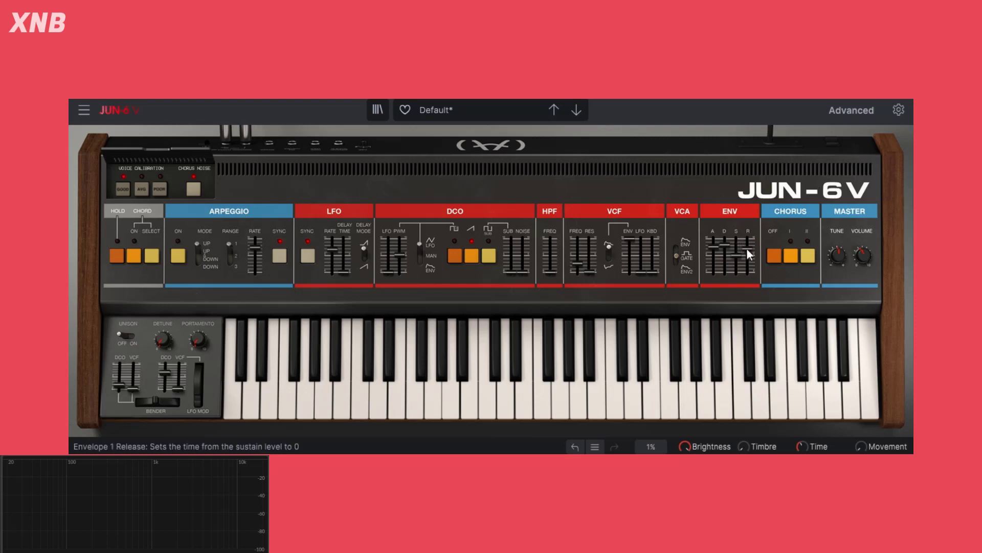
# Switch the VCA source to ENV2 and raise the ENV 2 release to a long time around 10.500 s
pyautogui.moveTo(749, 250)
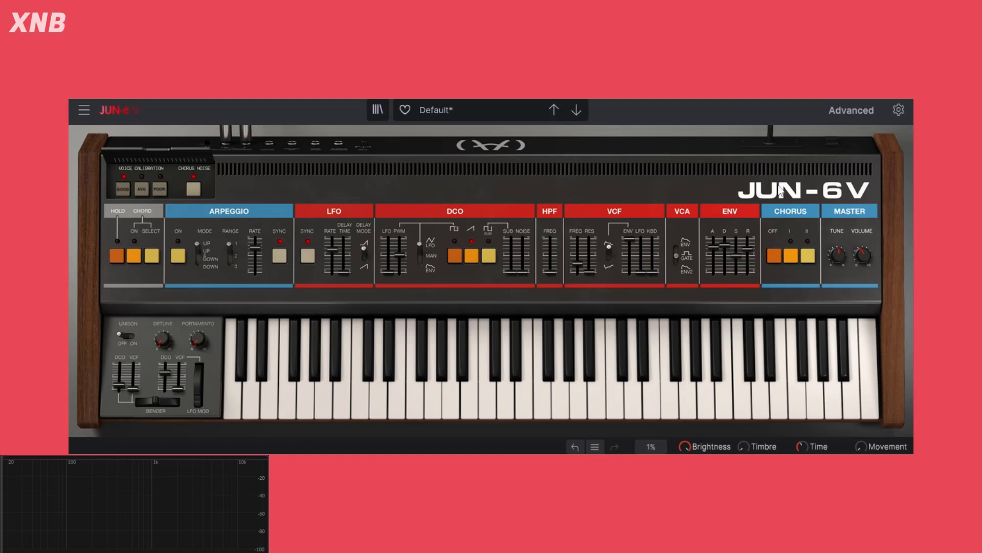
pyautogui.click(676, 258)
pyautogui.click(849, 111)
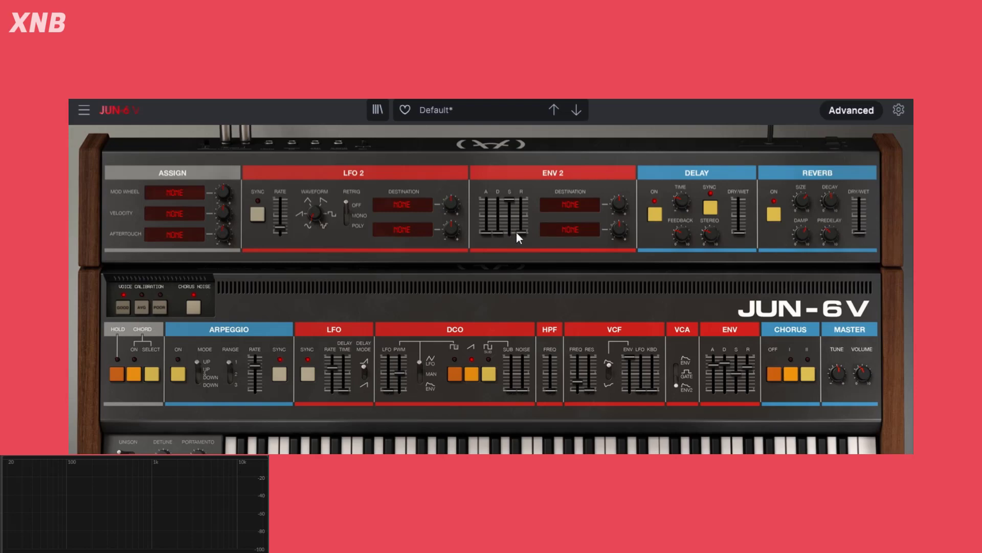
pyautogui.moveTo(517, 232); pyautogui.dragTo(509, 205)
pyautogui.moveTo(518, 202)
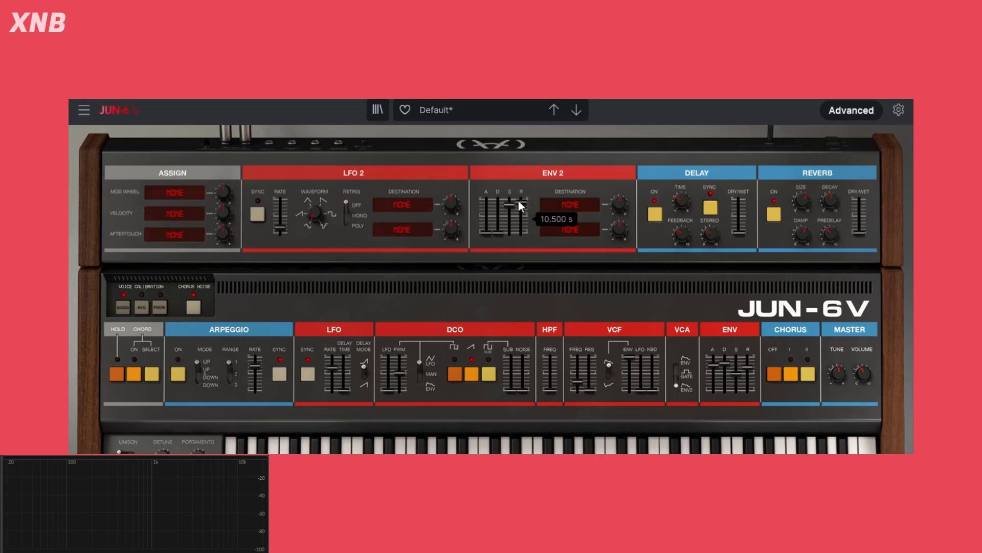
pyautogui.moveTo(518, 201); pyautogui.dragTo(522, 207)
# Raise the ENV 2 decay to above the middle and lower its sustain to about the middle, keeping a long release
pyautogui.click(852, 112)
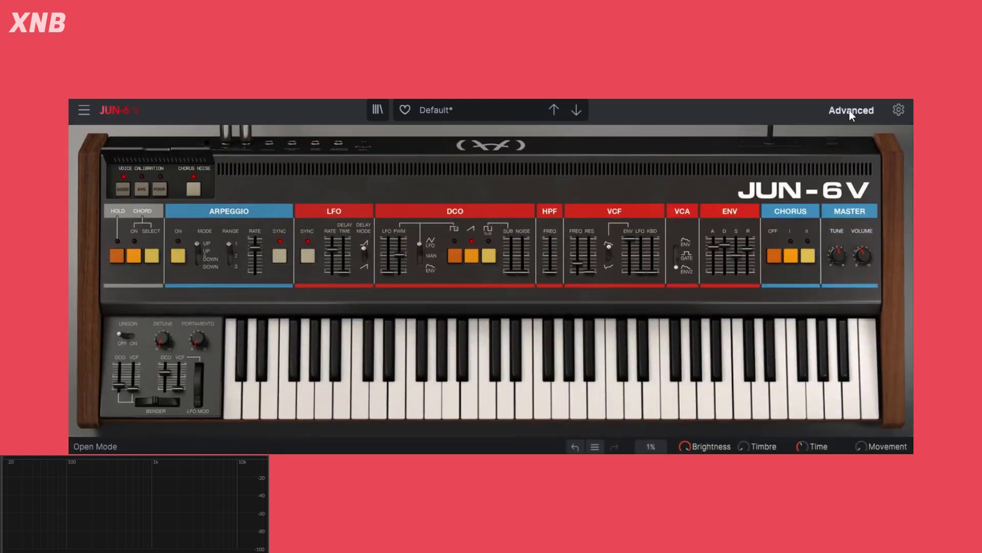
pyautogui.click(852, 112)
pyautogui.moveTo(499, 227); pyautogui.dragTo(520, 205)
pyautogui.click(872, 112)
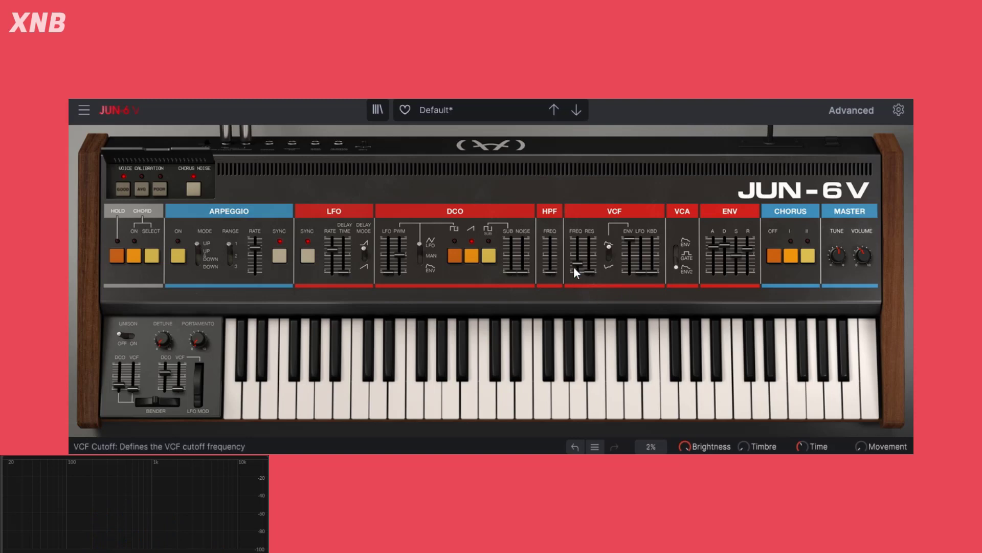
# Try the VCF cutoff at 840 Hz before returning it to a low setting
pyautogui.moveTo(578, 266)
pyautogui.moveTo(579, 266); pyautogui.dragTo(578, 252)
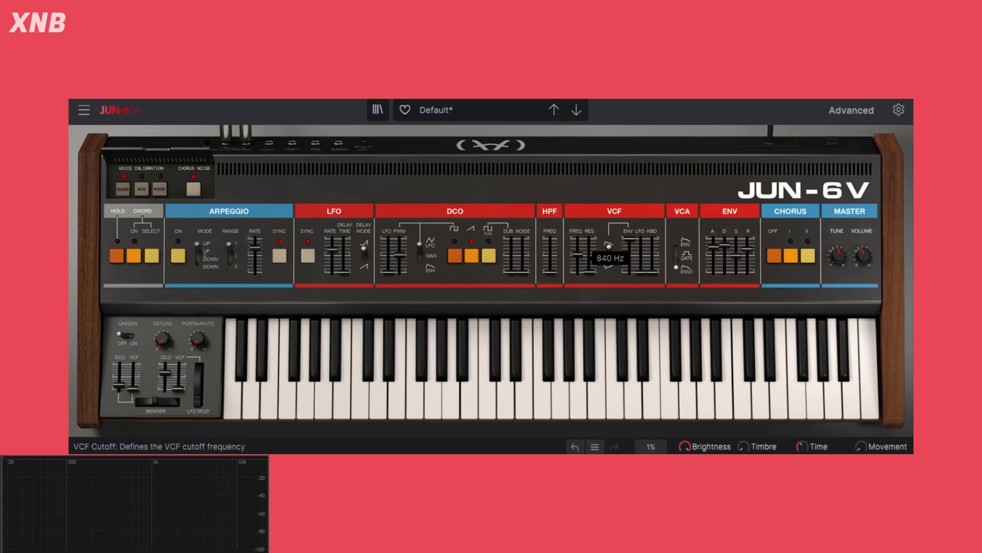
pyautogui.moveTo(578, 254); pyautogui.dragTo(578, 266)
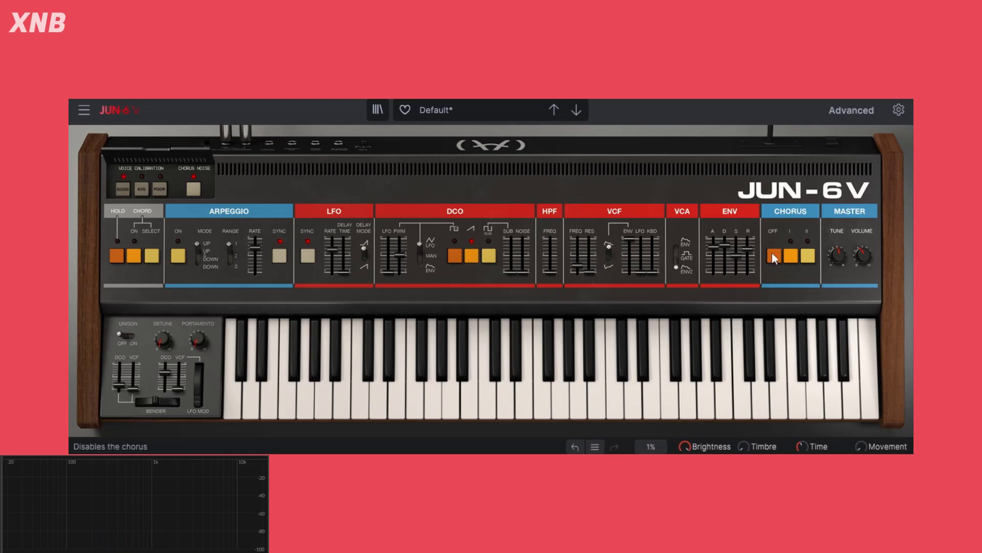
pyautogui.moveTo(748, 250); pyautogui.dragTo(747, 250)
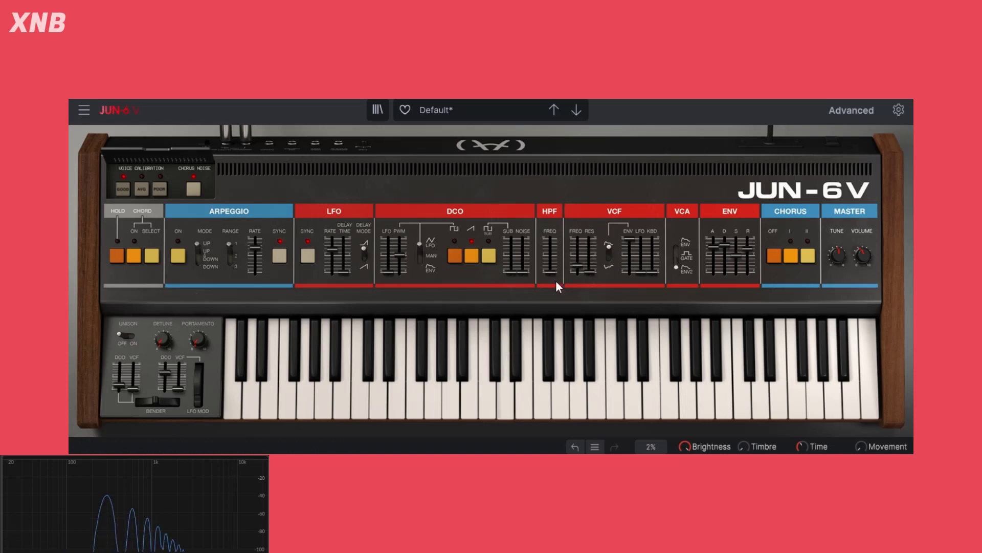
# Invert the VCF envelope polarity, try the cutoff at 0.299 Hz, and raise it to a high setting
pyautogui.moveTo(556, 281)
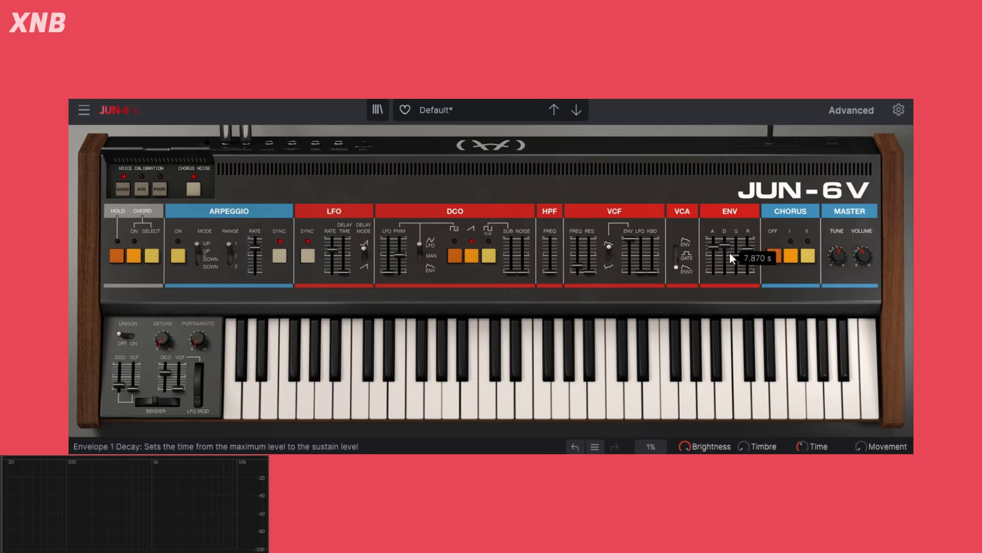
pyautogui.click(607, 256)
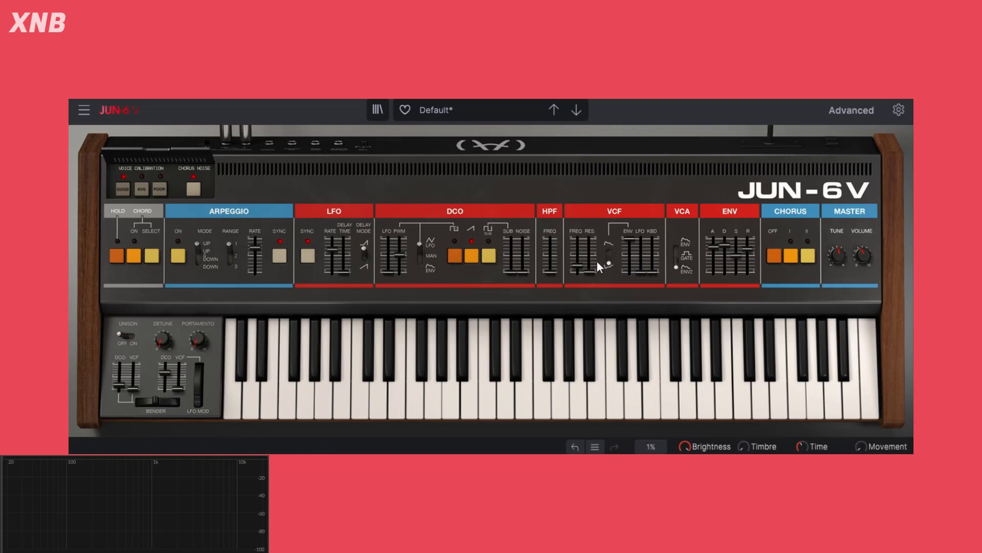
pyautogui.moveTo(578, 265); pyautogui.dragTo(577, 265)
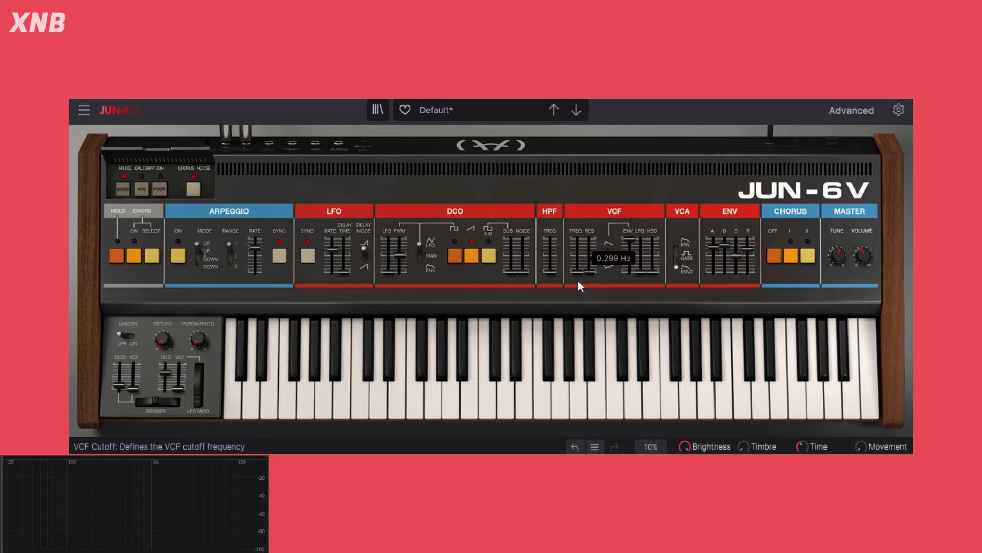
pyautogui.moveTo(578, 271); pyautogui.dragTo(578, 235)
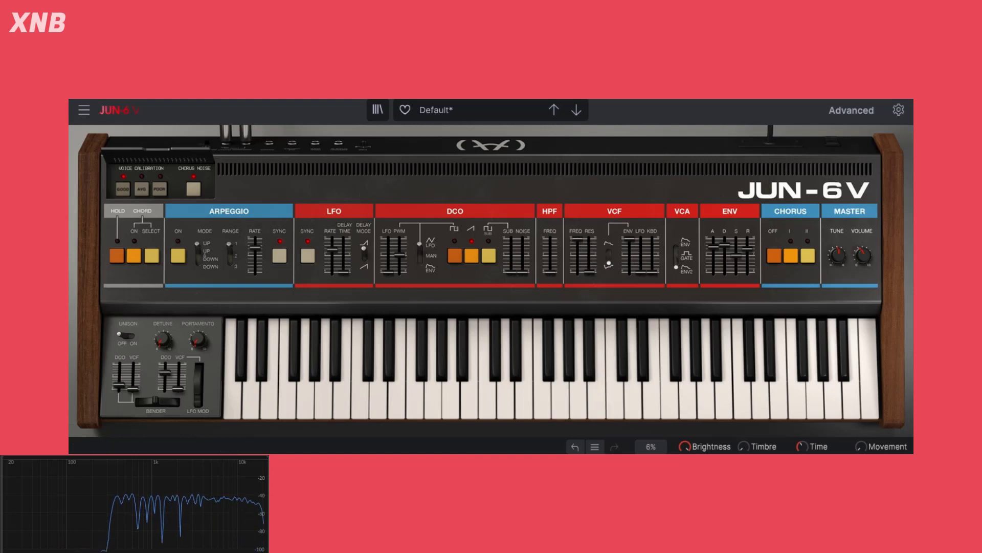
# Shorten the ENV 2 release to 1.250 s in the advanced section
pyautogui.click(843, 108)
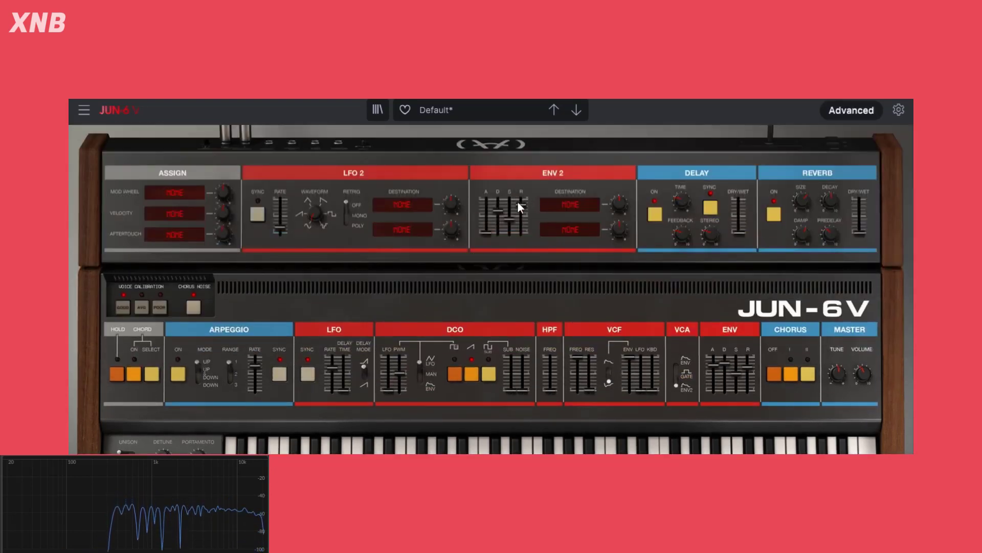
pyautogui.moveTo(521, 214); pyautogui.dragTo(522, 220)
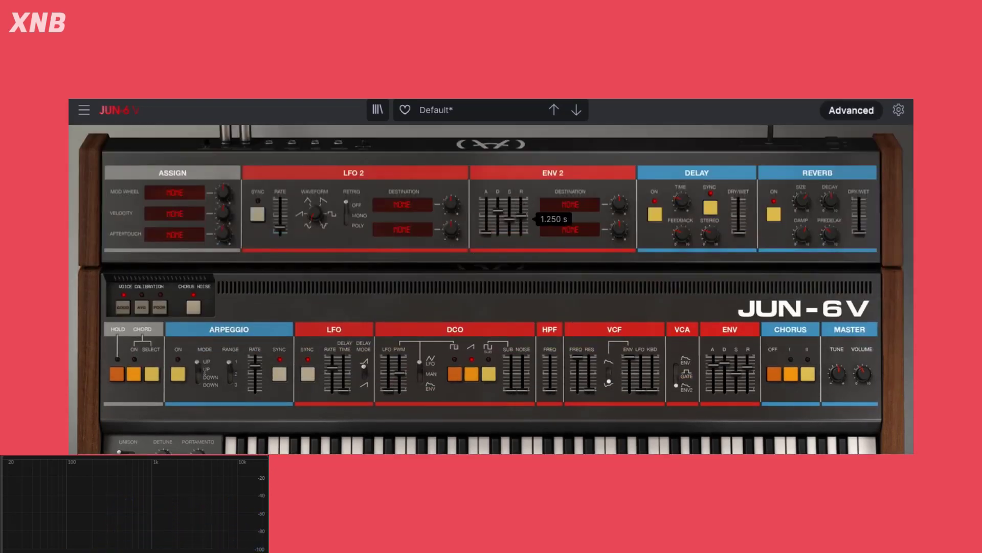
pyautogui.click(853, 110)
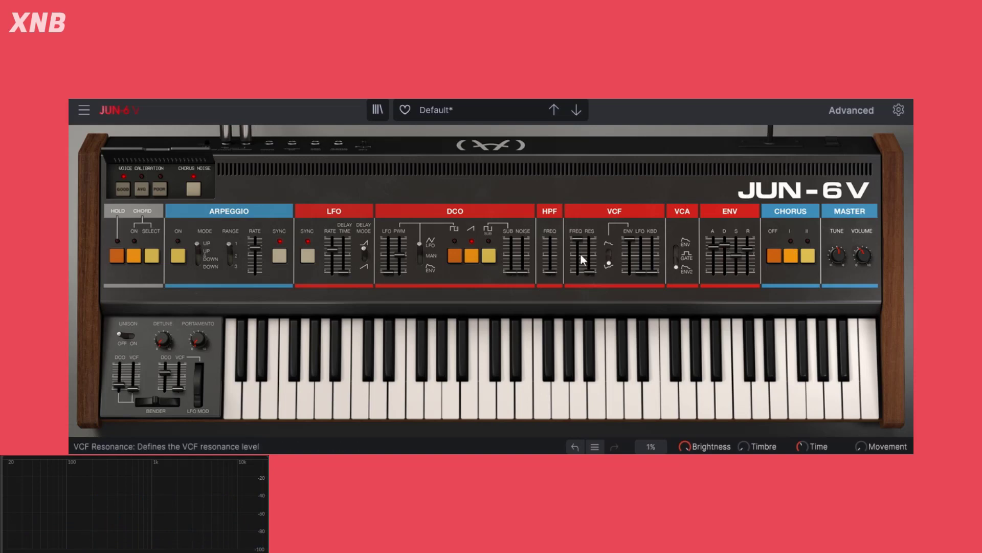
# Return the VCF envelope polarity to normal, lower the cutoff to a low setting, and adjust the envelope modulation from its maximum of 1.00
pyautogui.click(612, 257)
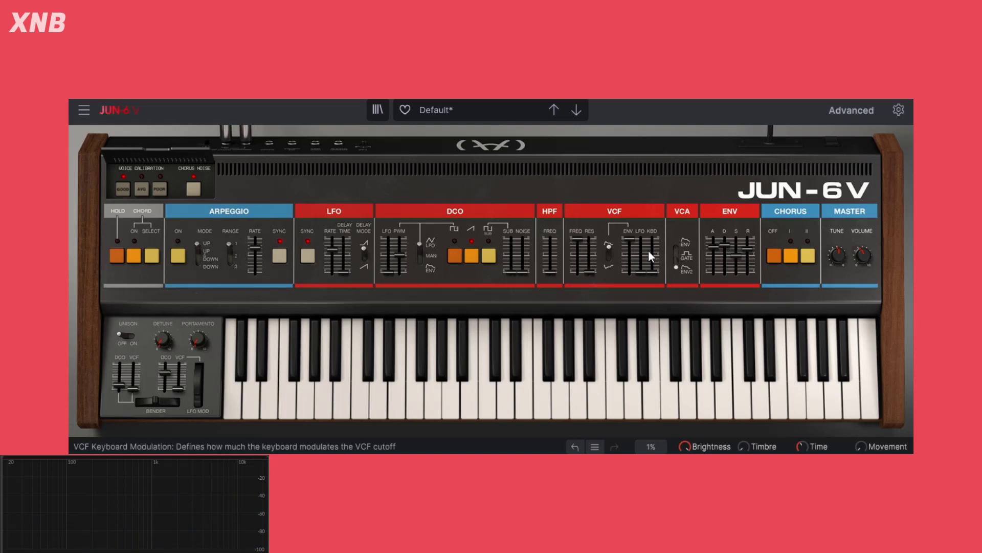
pyautogui.moveTo(576, 239); pyautogui.dragTo(589, 266)
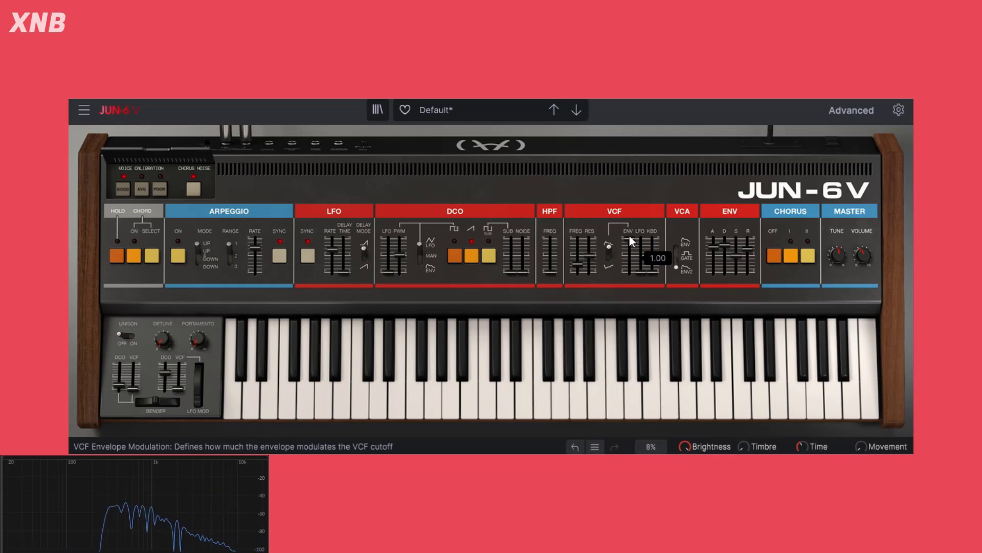
pyautogui.moveTo(629, 237); pyautogui.dragTo(629, 251)
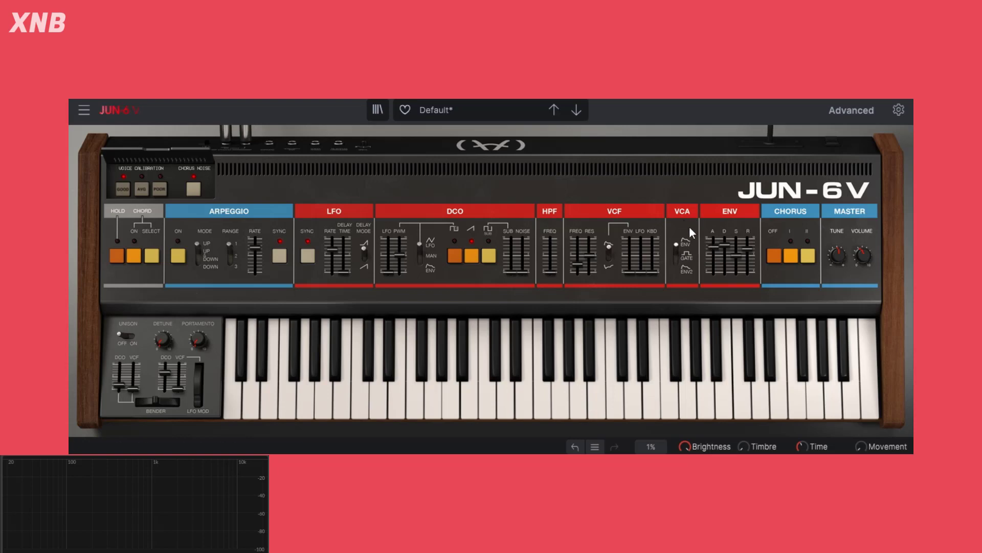
# Reshape the envelope with a short attack, a low sustain and a 370 ms release, and raise the VCF cutoff
pyautogui.moveTo(714, 246); pyautogui.dragTo(714, 262)
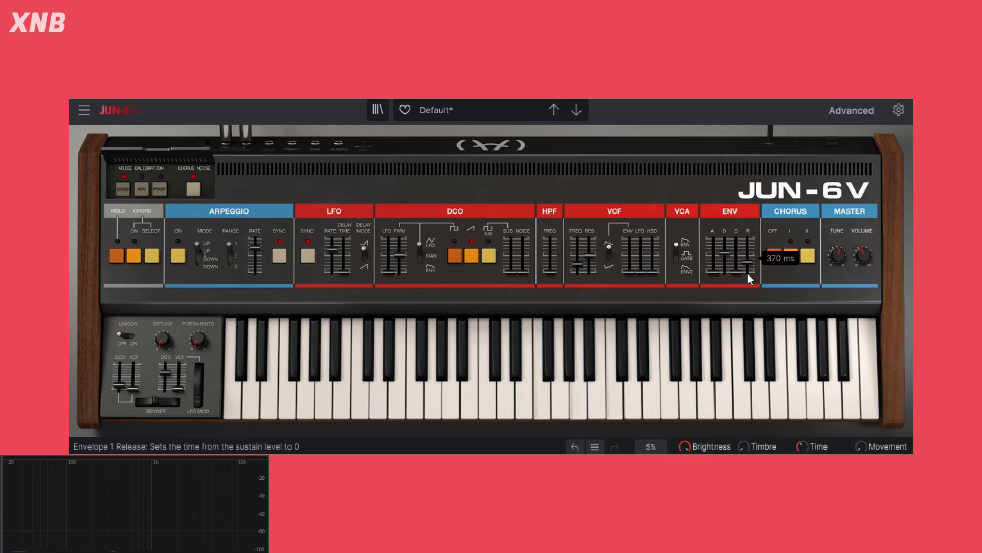
pyautogui.moveTo(577, 265); pyautogui.dragTo(577, 239)
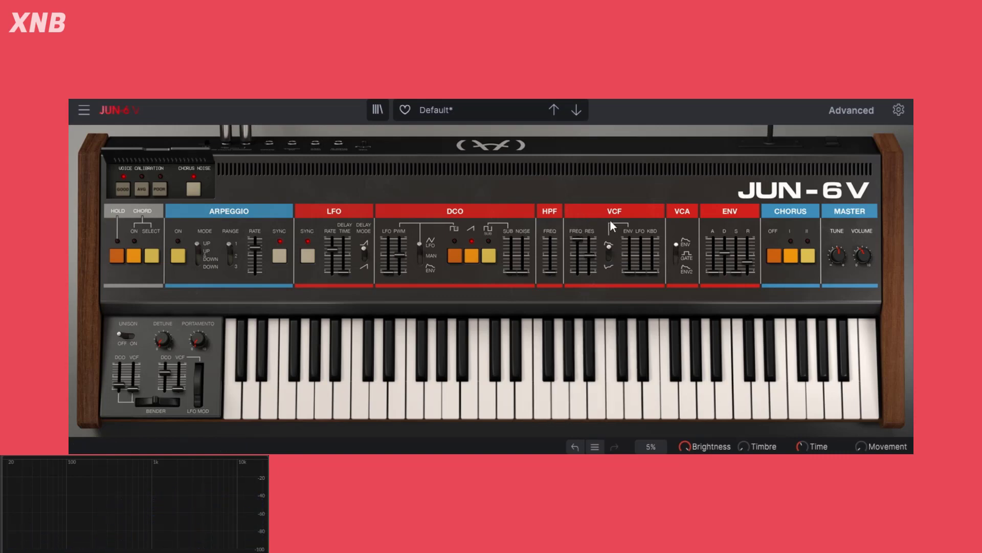
pyautogui.moveTo(734, 274); pyautogui.dragTo(735, 268)
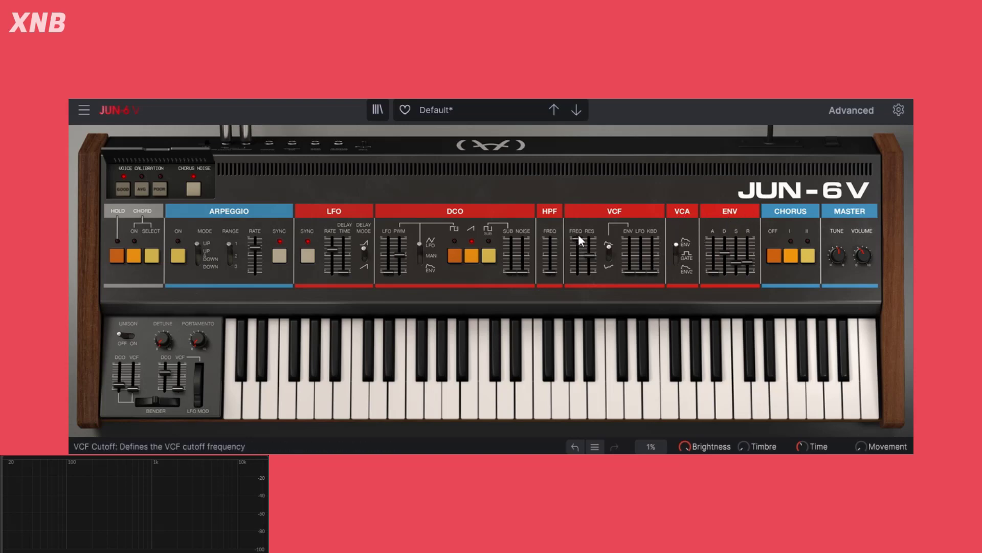
# Set the VCF to a mid-range cutoff, resonance of about 0.288 and maximum LFO modulation
pyautogui.moveTo(578, 235); pyautogui.dragTo(578, 252)
pyautogui.moveTo(642, 273); pyautogui.dragTo(642, 231)
pyautogui.moveTo(578, 253); pyautogui.dragTo(589, 262)
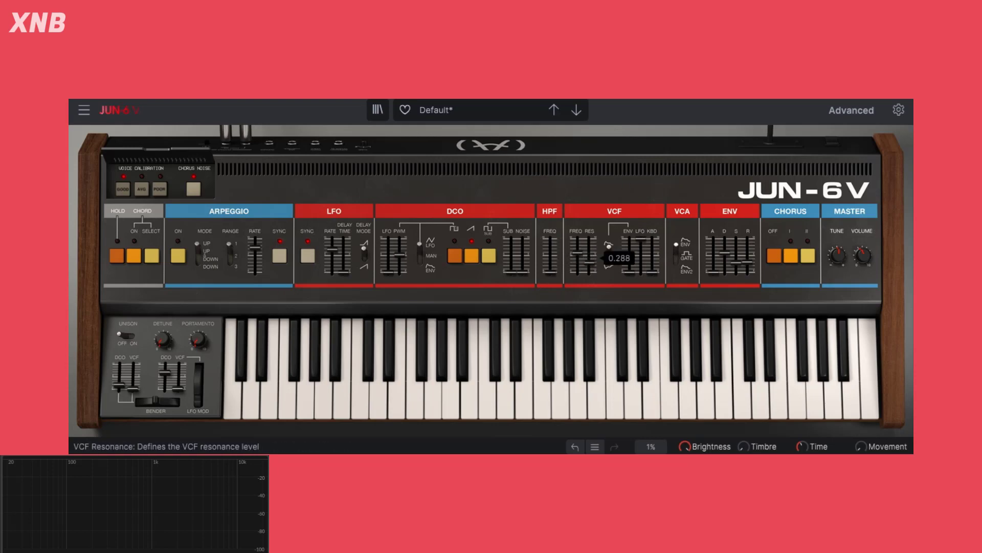
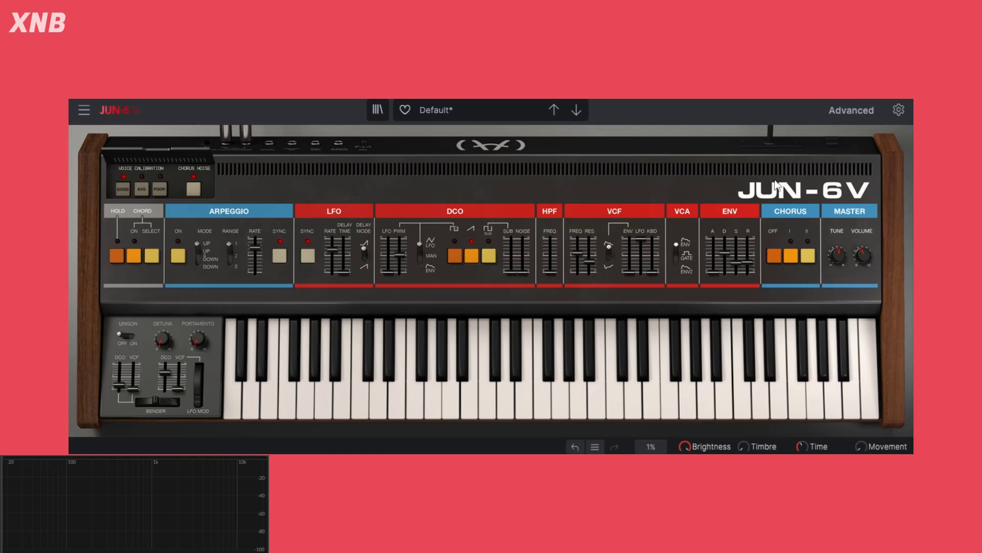
pyautogui.click(858, 117)
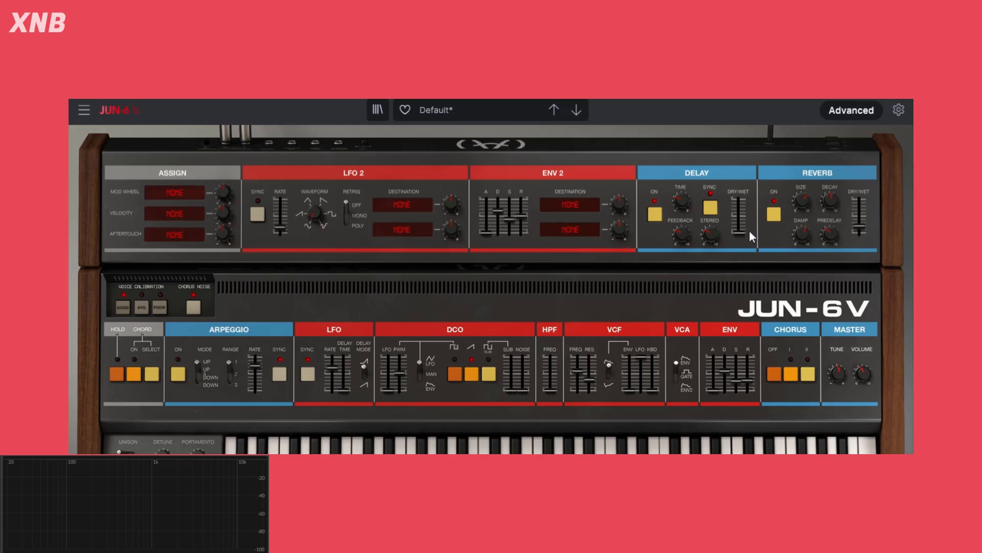
pyautogui.click(852, 111)
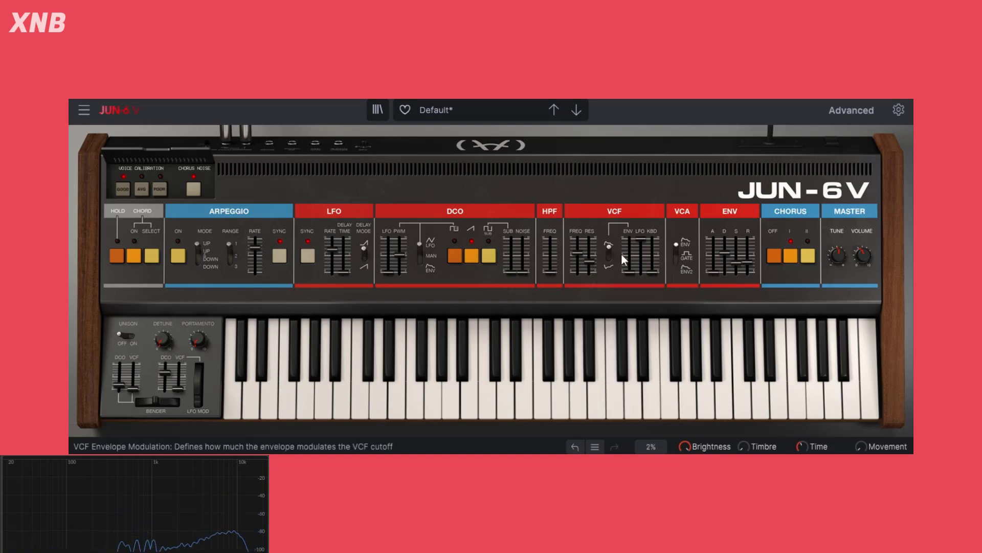
# Enable the DCO sub and pulse waves, raise the sub level slightly, and lower the pulse-width modulation to minimum
pyautogui.click(492, 256)
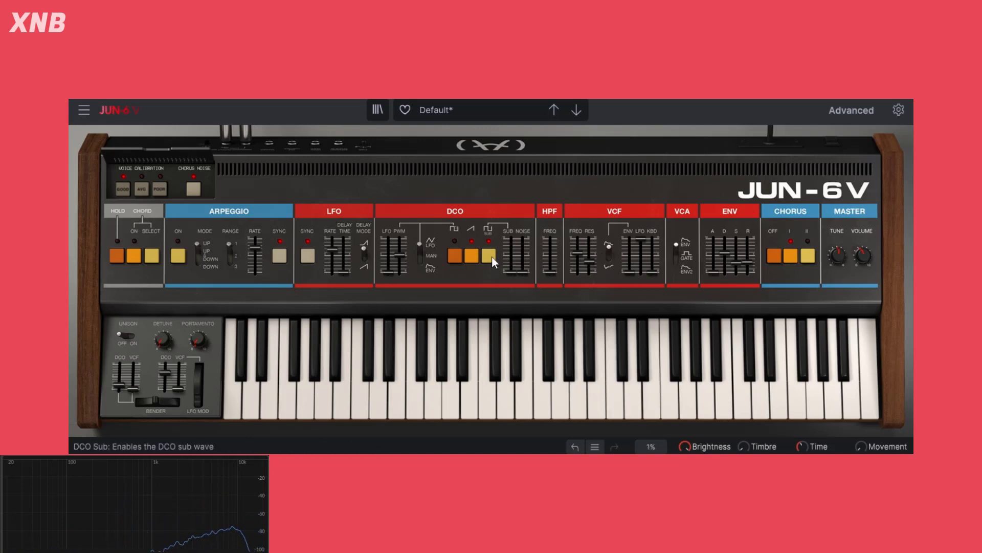
pyautogui.moveTo(511, 272); pyautogui.dragTo(511, 262)
pyautogui.click(456, 254)
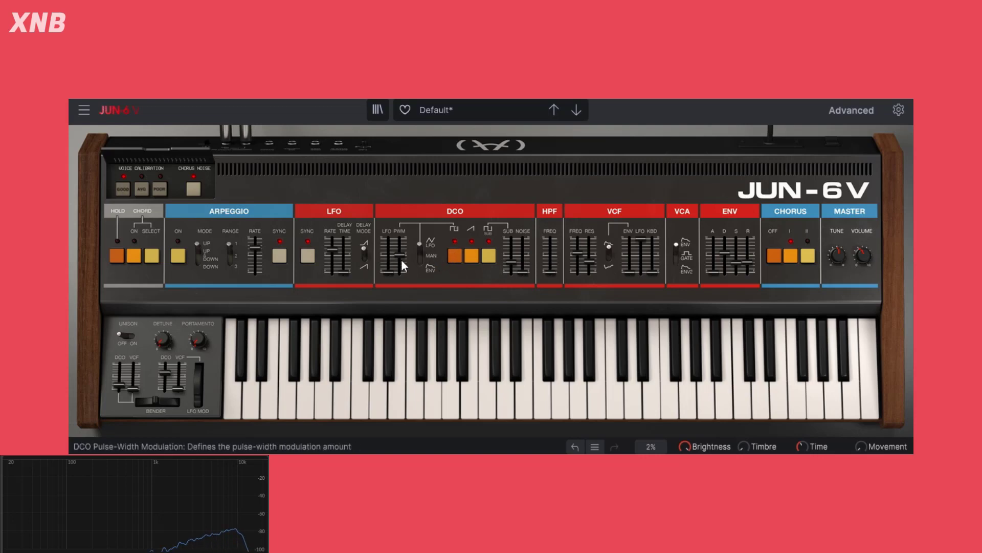
pyautogui.moveTo(397, 277)
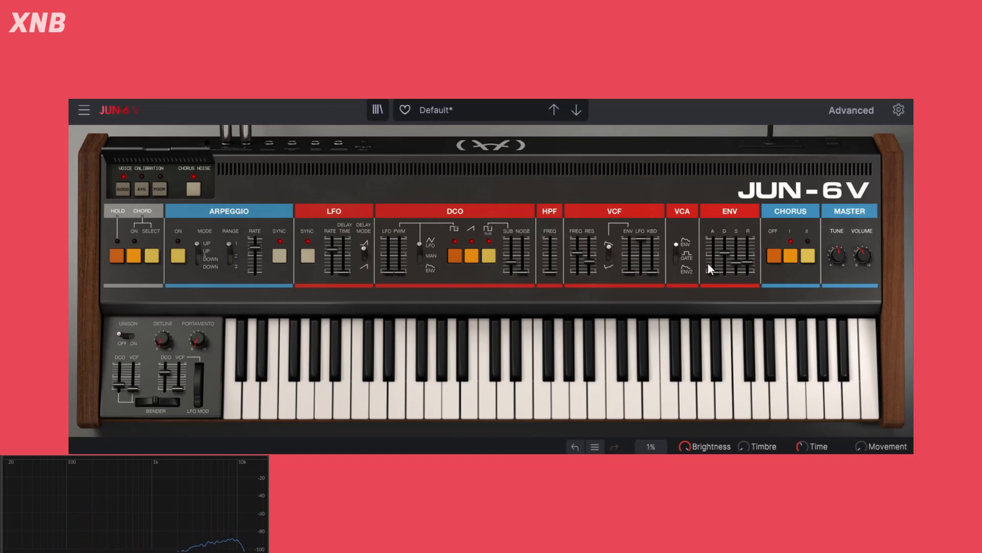
# Remove the VCF LFO modulation, set the keyboard modulation to 1.00, and lower the cutoff slightly
pyautogui.moveTo(641, 239); pyautogui.dragTo(640, 271)
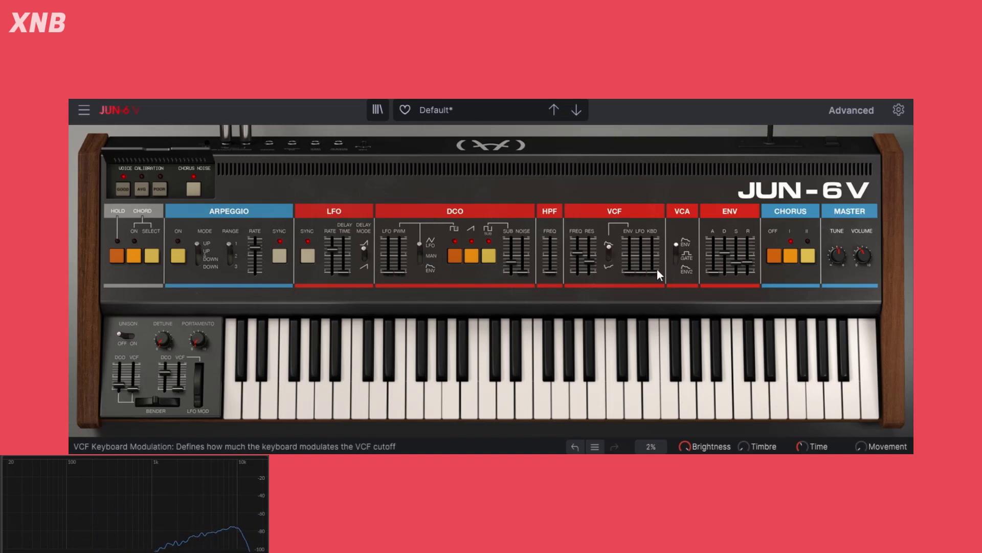
pyautogui.moveTo(656, 270); pyautogui.dragTo(657, 238)
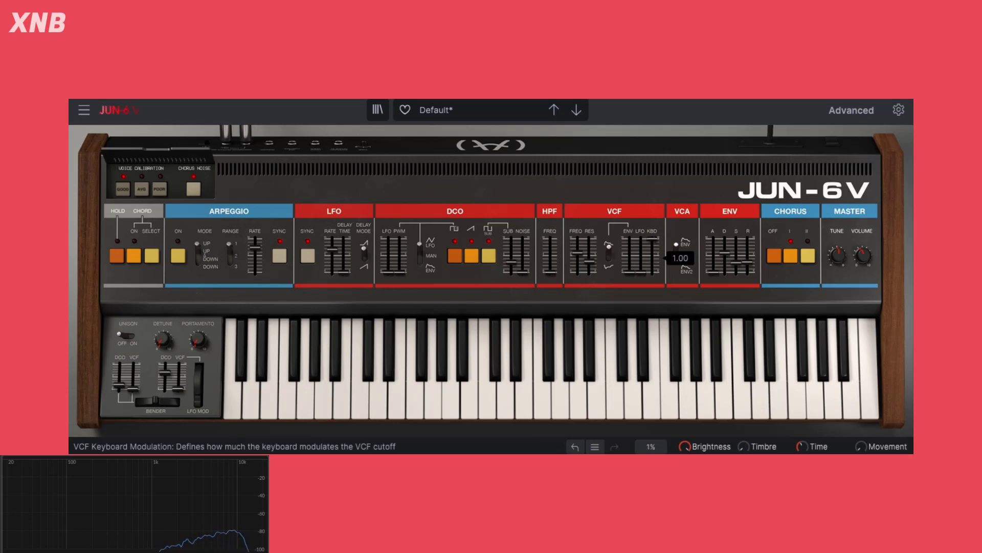
pyautogui.moveTo(578, 252); pyautogui.dragTo(577, 253)
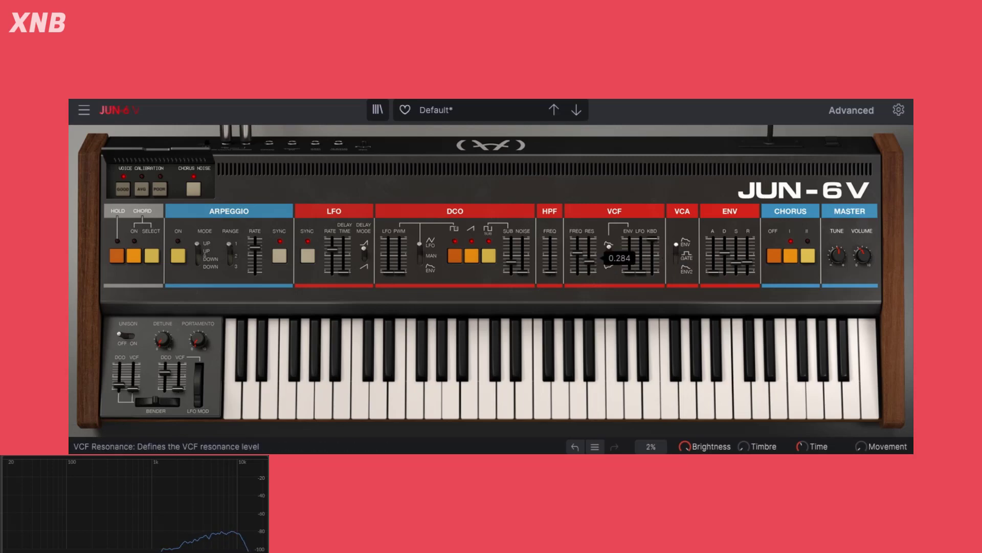
pyautogui.moveTo(577, 253); pyautogui.dragTo(577, 254)
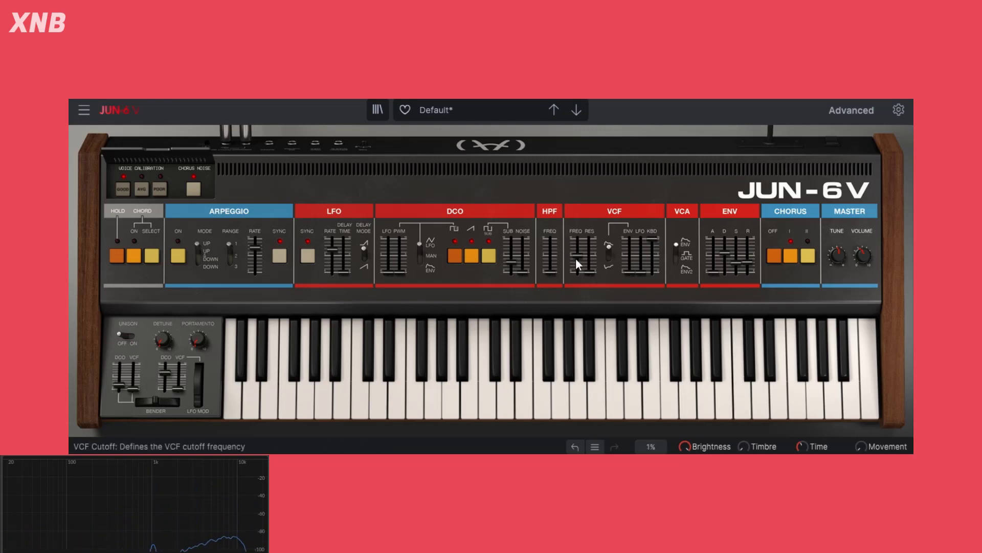
pyautogui.moveTo(577, 256)
pyautogui.moveTo(574, 253); pyautogui.dragTo(579, 259)
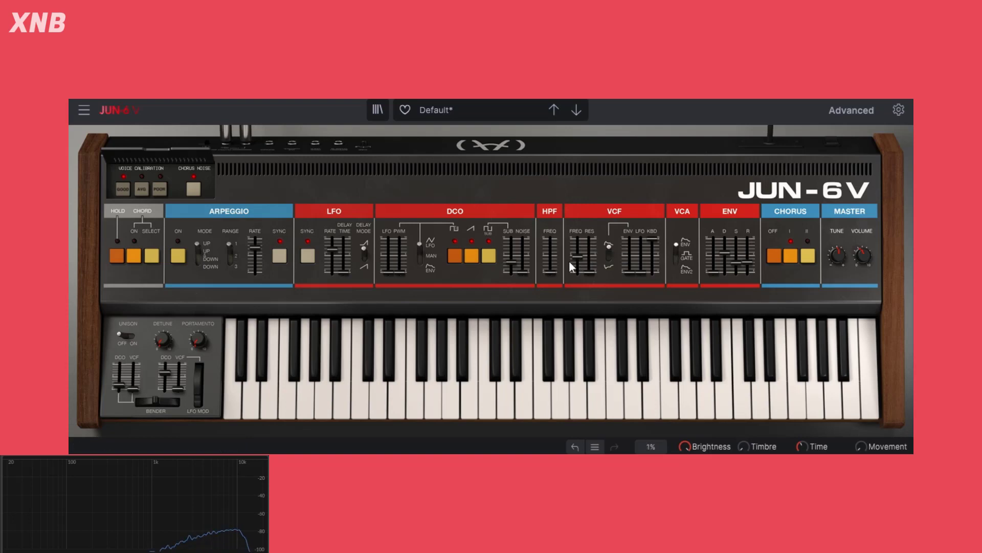
# Raise the VCF envelope and LFO modulation to moderate amounts, and try keyboard modulation at 0.748 before lowering it to minimum
pyautogui.moveTo(578, 259)
pyautogui.moveTo(629, 268)
pyautogui.mouseDown()
pyautogui.moveTo(630, 252)
pyautogui.moveTo(640, 263)
pyautogui.mouseUp()
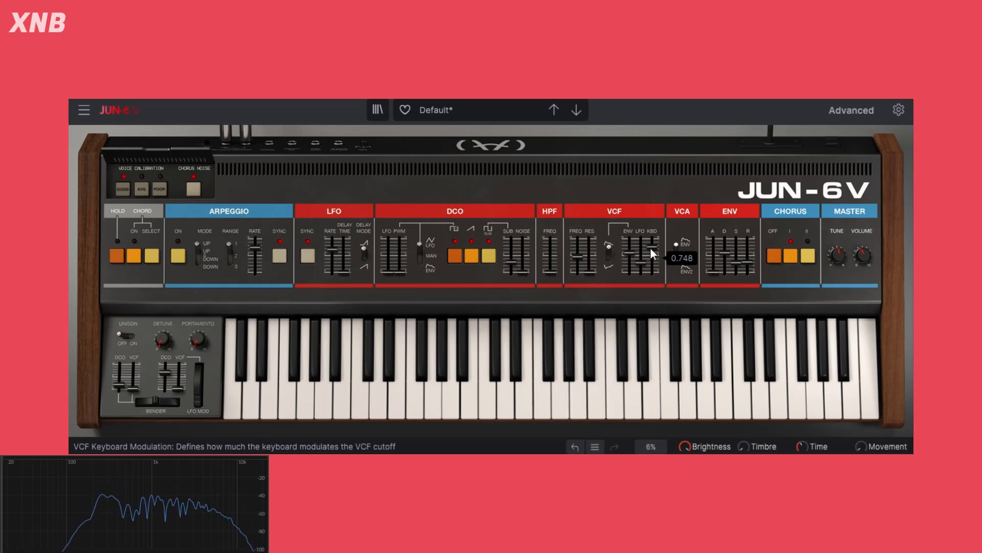
pyautogui.moveTo(652, 248); pyautogui.dragTo(652, 282)
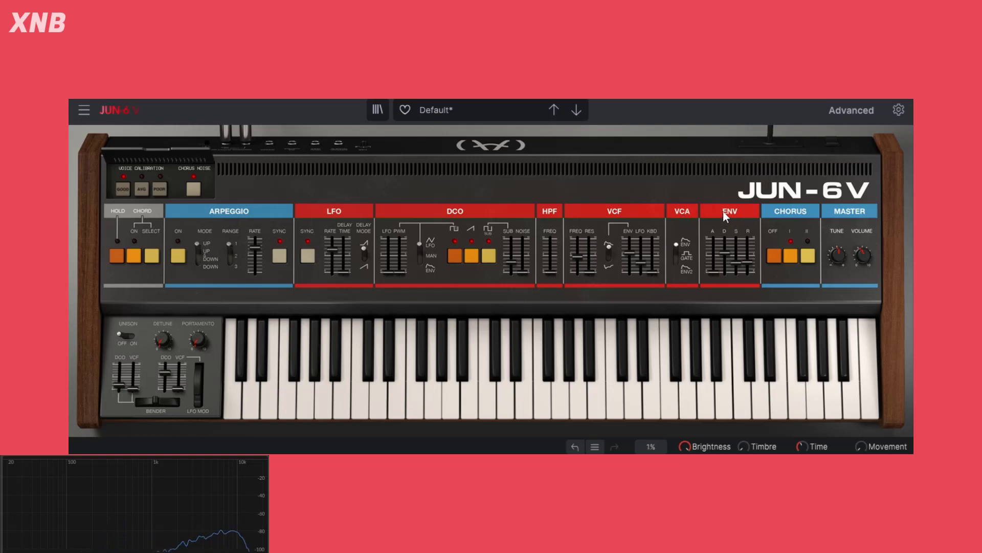
# Reload the Default preset from the Template category
pyautogui.click(481, 111)
pyautogui.moveTo(464, 291)
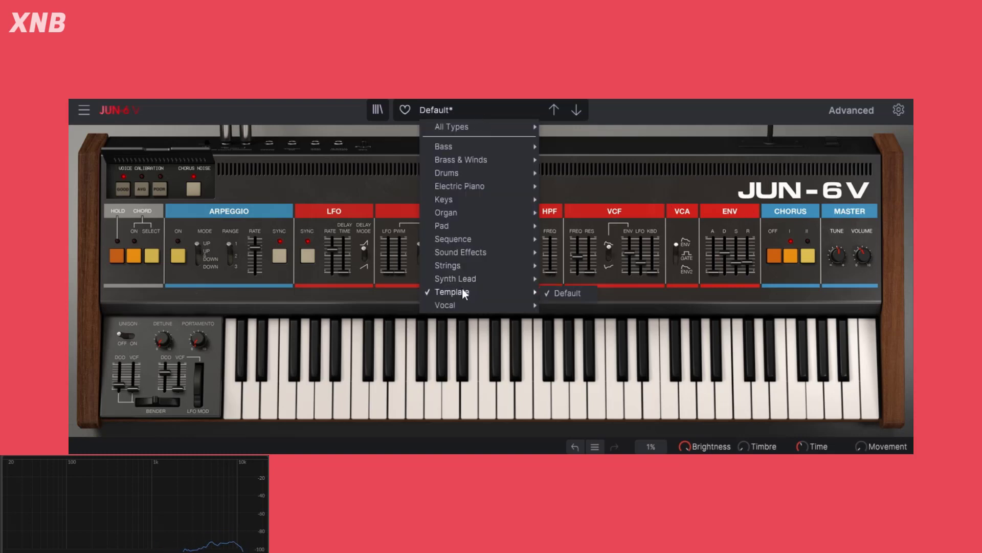
pyautogui.click(562, 293)
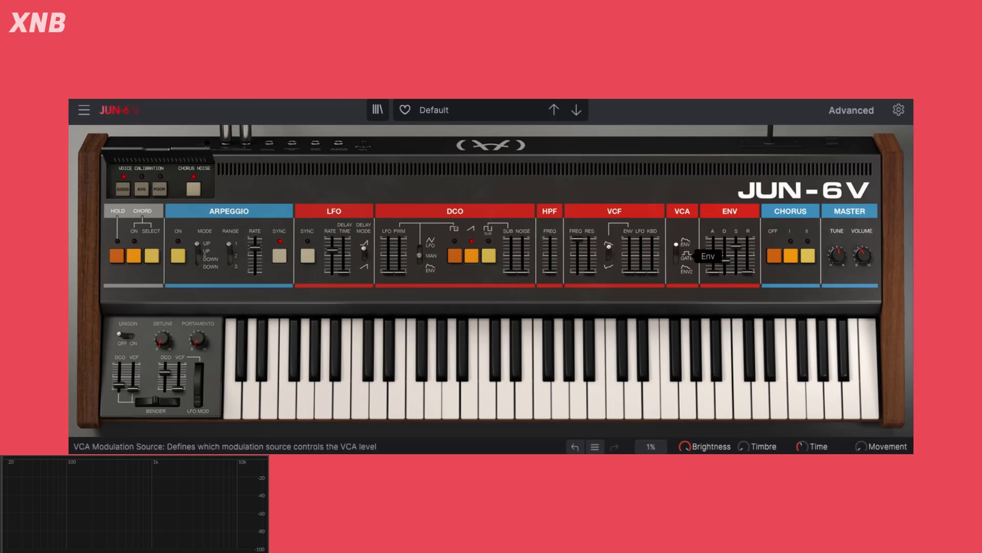
# Set the VCA source to Gate, with the envelope decay at maximum, sustain at 1.00 and release at 10 ms
pyautogui.moveTo(722, 264)
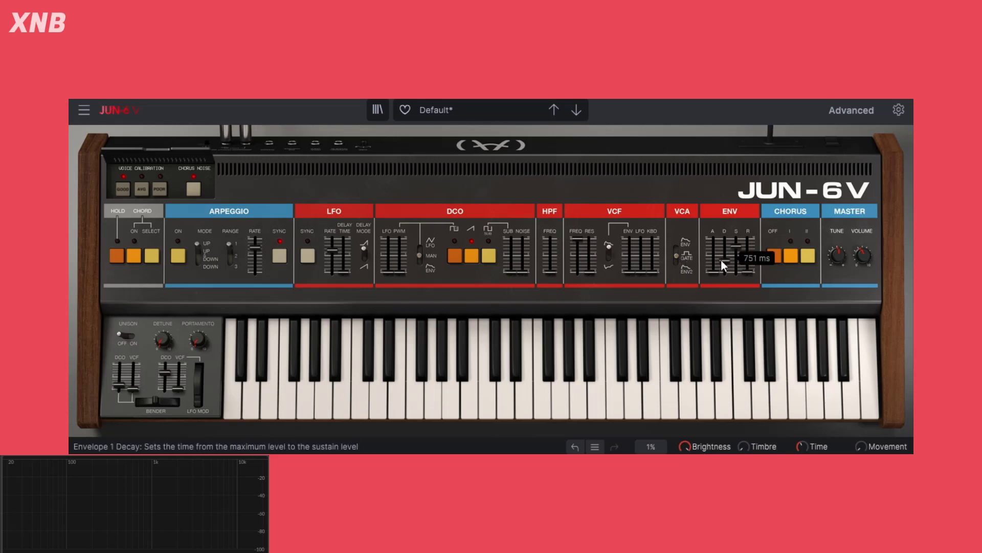
pyautogui.moveTo(721, 259); pyautogui.dragTo(725, 237)
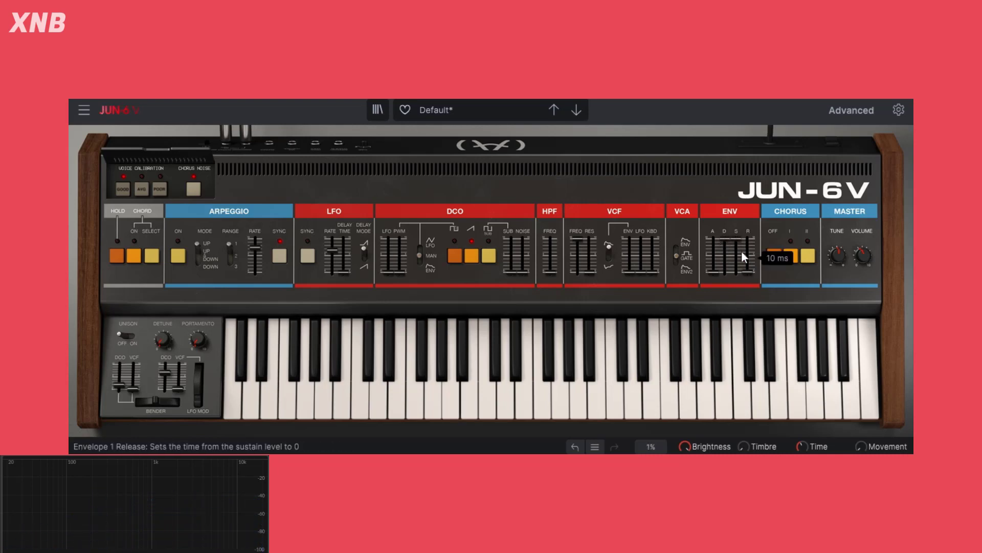
pyautogui.moveTo(748, 257); pyautogui.dragTo(747, 273)
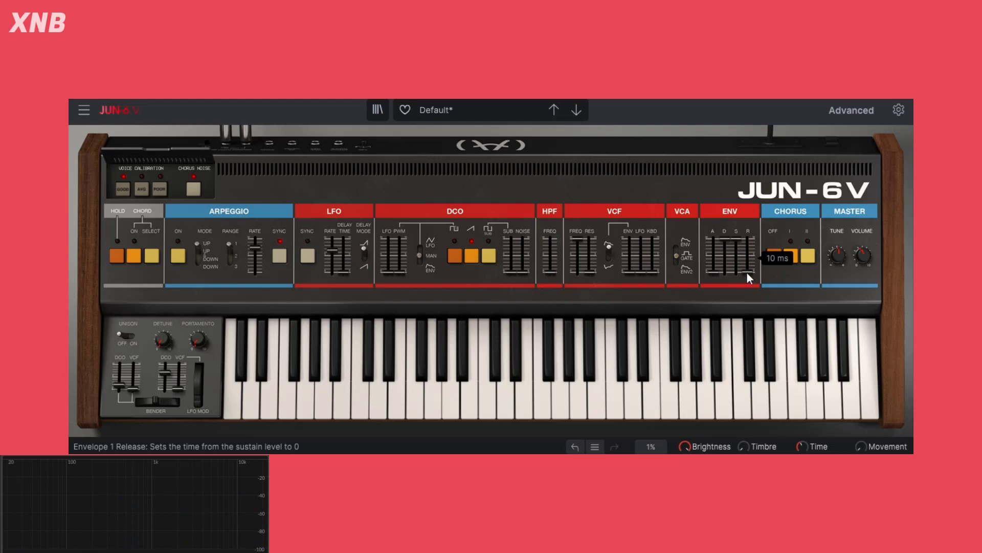
# Try ENV2 and ENV as the VCA source before returning it to Gate
pyautogui.click(675, 256)
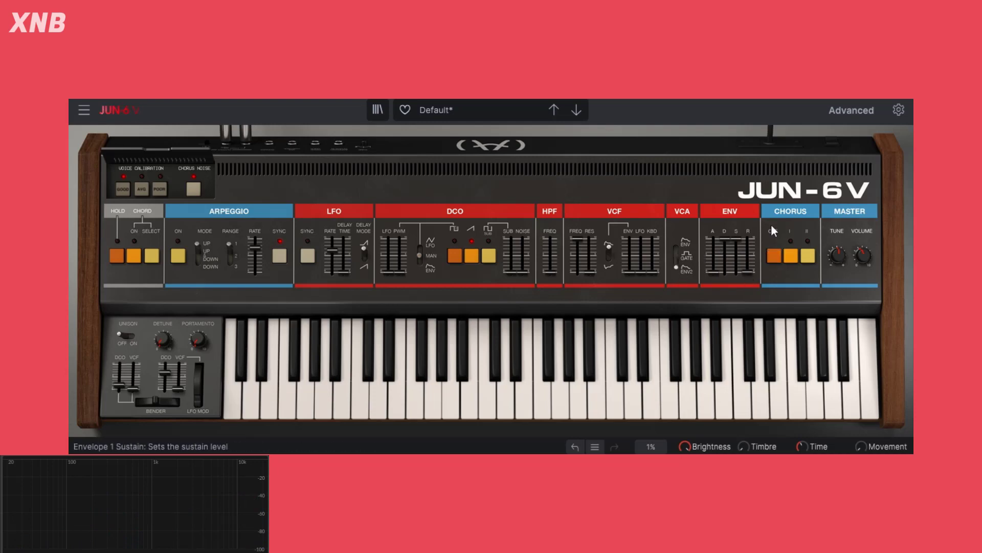
pyautogui.click(849, 111)
pyautogui.click(865, 110)
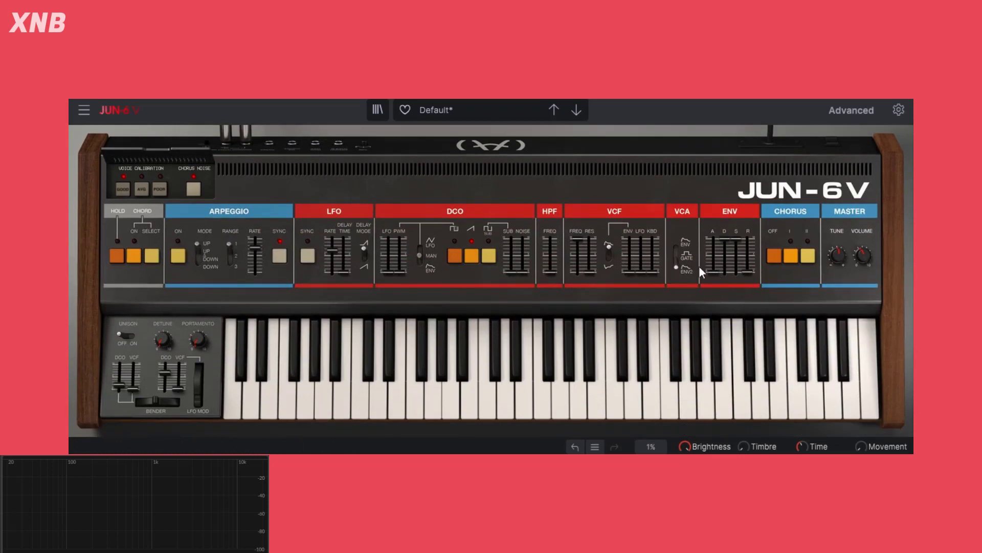
pyautogui.moveTo(676, 267); pyautogui.dragTo(683, 243)
pyautogui.moveTo(676, 245); pyautogui.dragTo(678, 255)
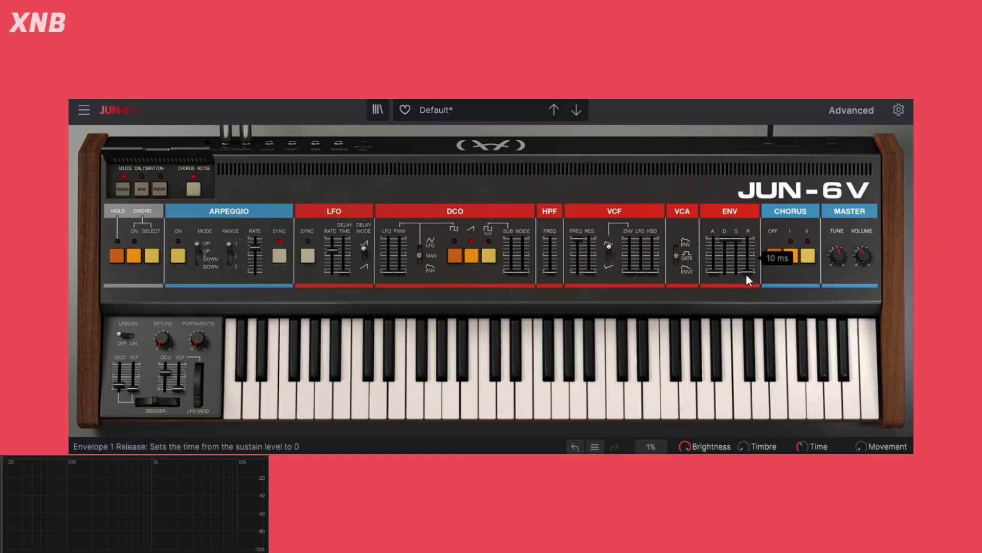
# Switch the VCA source from Gate to ENV
pyautogui.moveTo(734, 240)
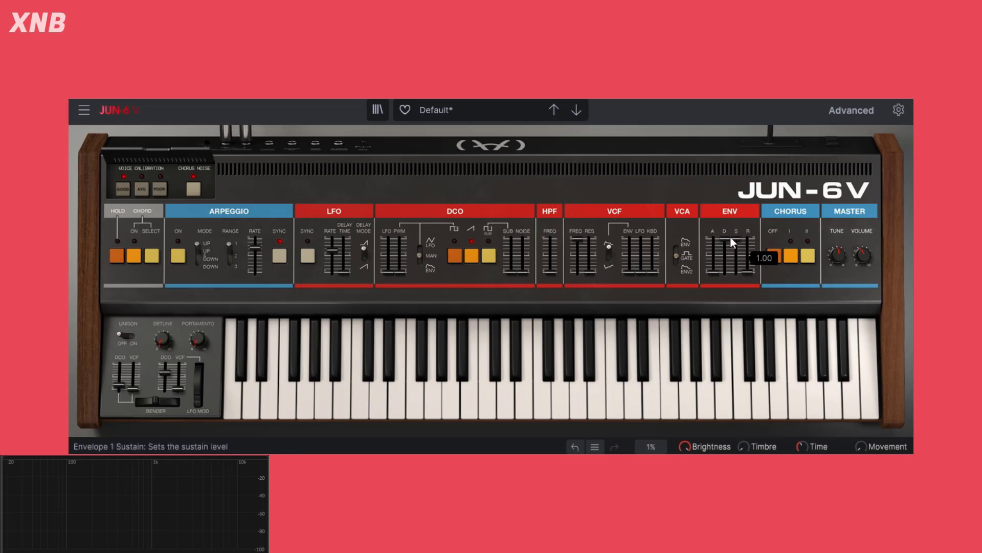
pyautogui.moveTo(724, 242)
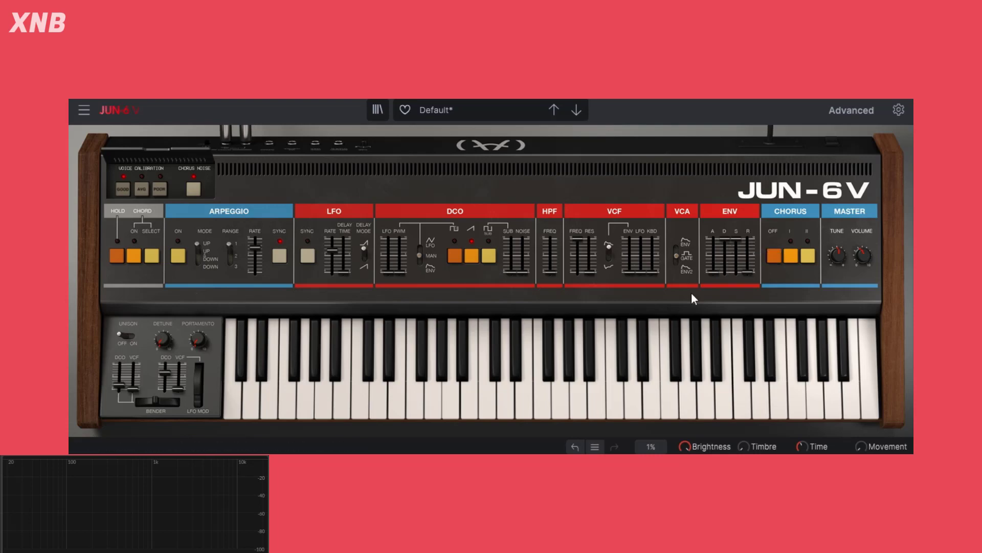
pyautogui.click(676, 246)
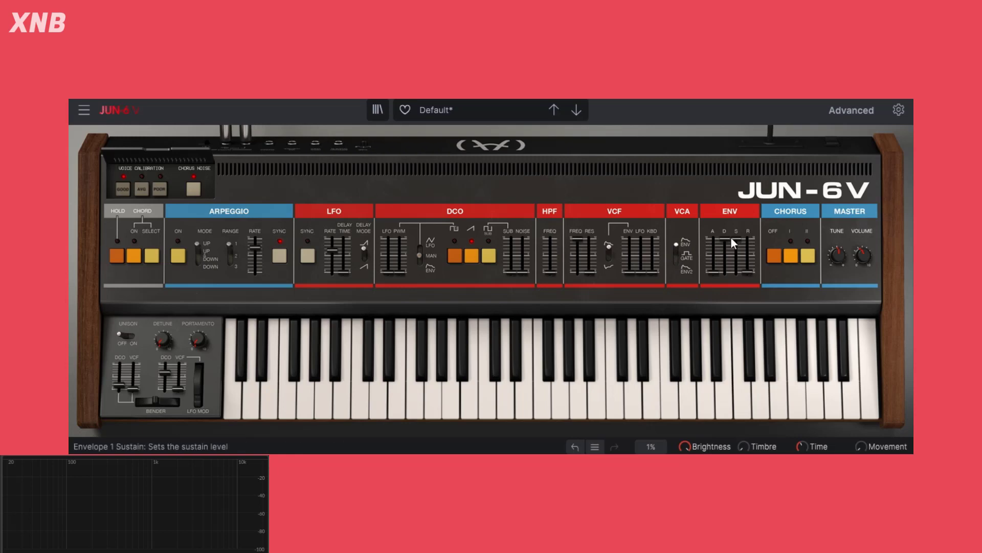
pyautogui.moveTo(594, 271)
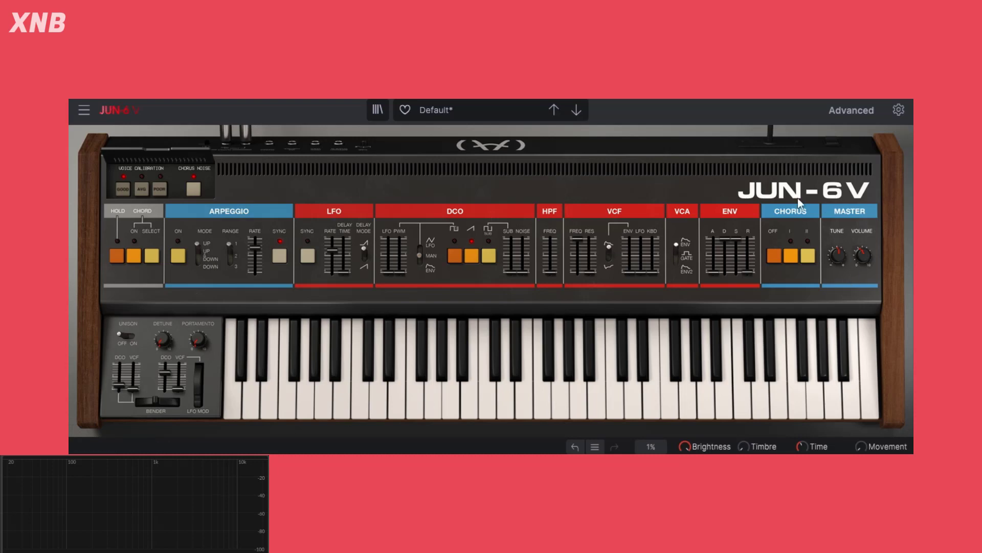
# Lower the envelope sustain to a middle level and set the decay to 956 ms
pyautogui.moveTo(724, 241)
pyautogui.moveTo(725, 239)
pyautogui.mouseDown()
pyautogui.moveTo(724, 256)
pyautogui.moveTo(736, 241)
pyautogui.moveTo(736, 253)
pyautogui.mouseUp()
pyautogui.moveTo(726, 275)
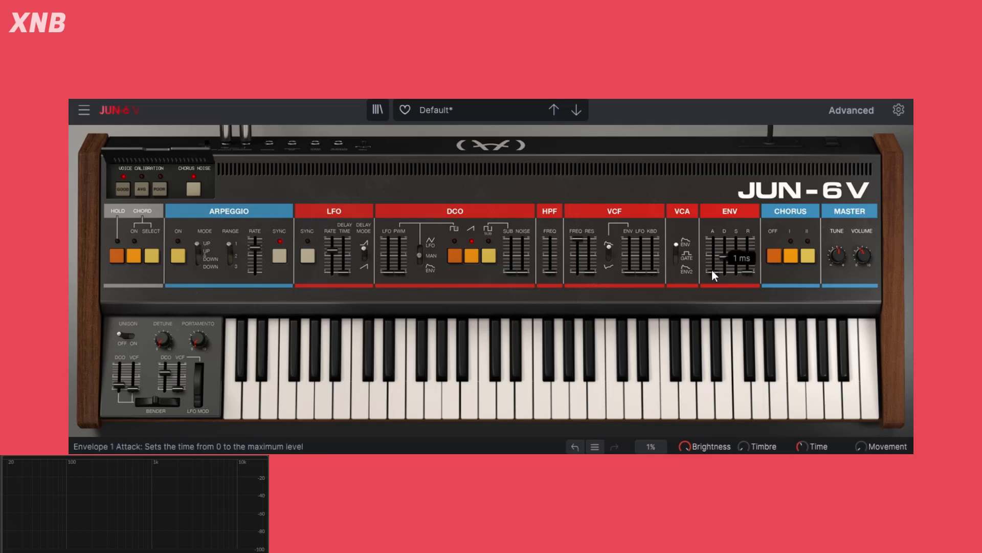
pyautogui.moveTo(735, 253); pyautogui.dragTo(725, 260)
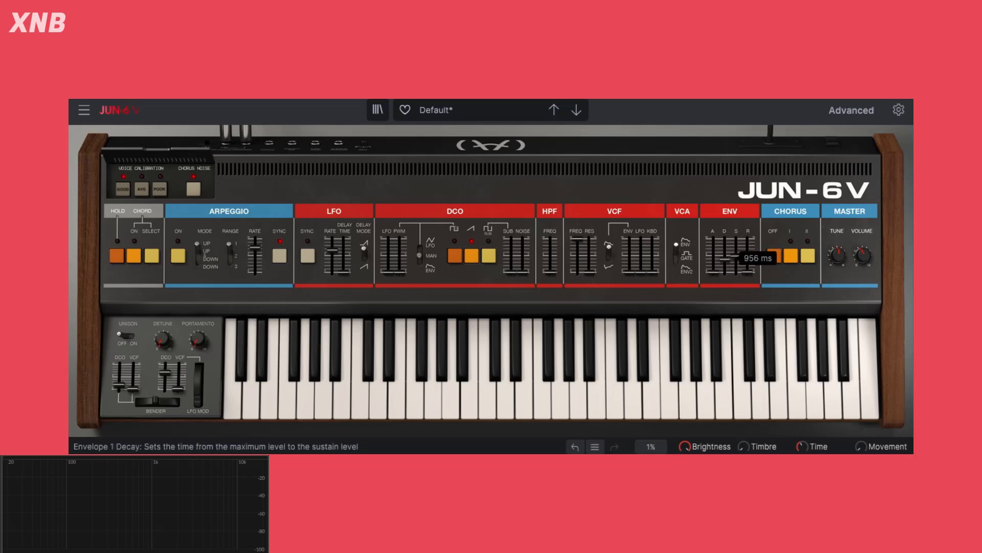
pyautogui.moveTo(715, 270)
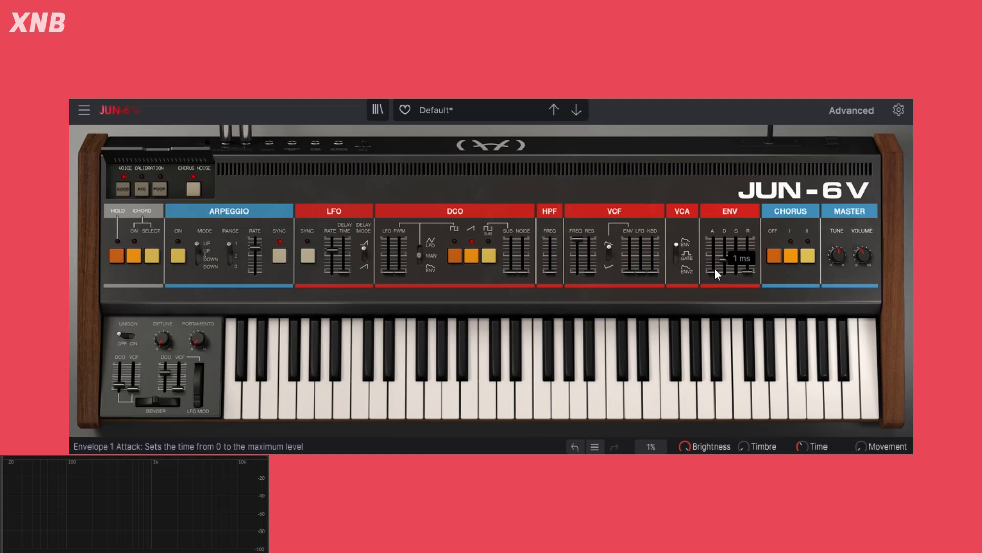
# Raise the envelope attack past its midpoint, drop the sustain to minimum, and try a shorter decay before raising it to maximum
pyautogui.moveTo(714, 270); pyautogui.dragTo(715, 249)
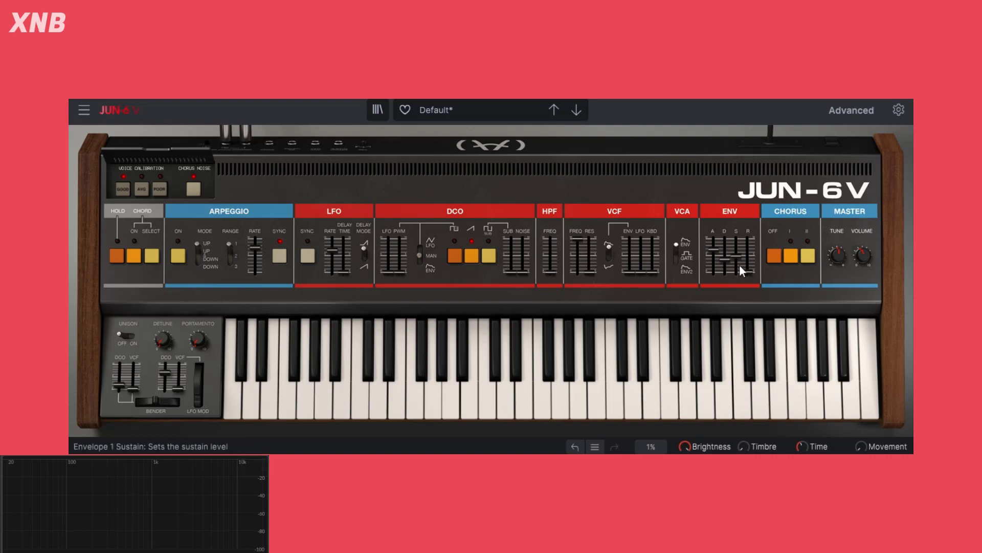
pyautogui.moveTo(723, 257); pyautogui.dragTo(723, 265)
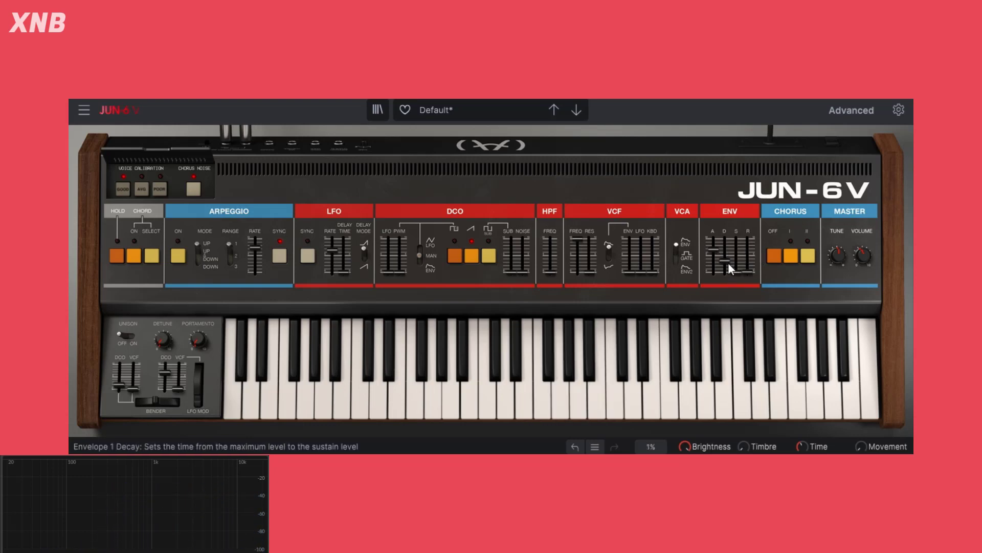
pyautogui.moveTo(727, 261); pyautogui.dragTo(727, 238)
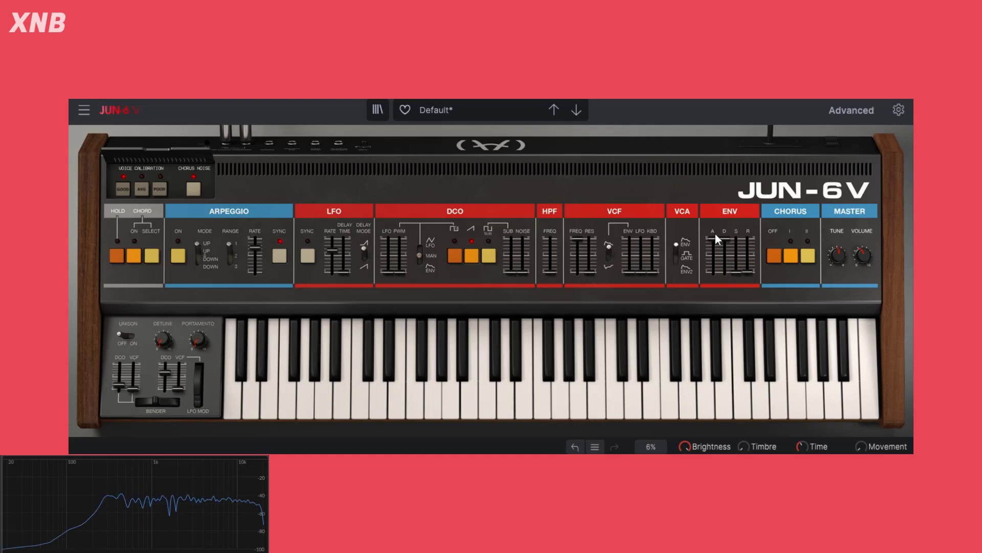
# Shorten the envelope attack to about a third of its range and set the decay slightly above its midpoint
pyautogui.moveTo(712, 238); pyautogui.dragTo(713, 242)
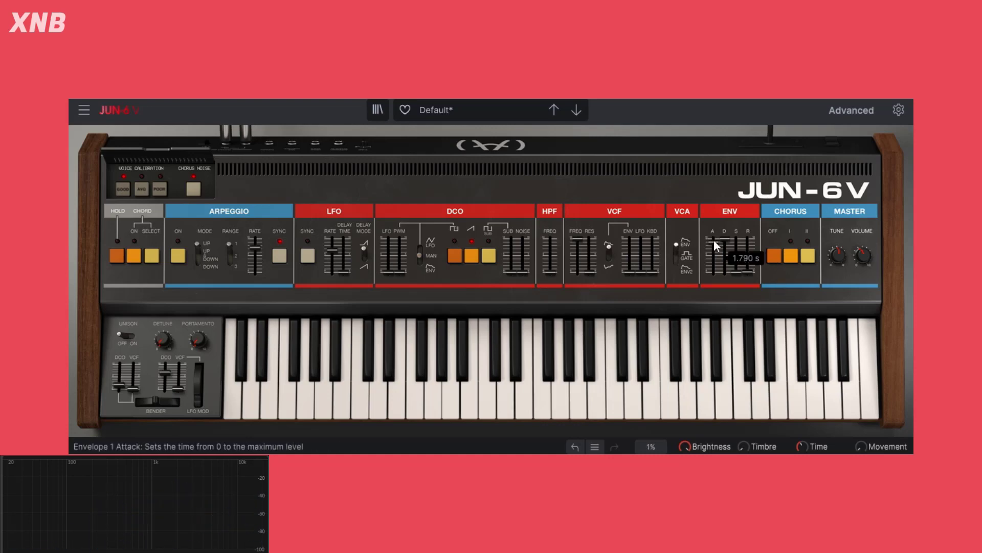
pyautogui.moveTo(714, 240); pyautogui.dragTo(717, 239)
pyautogui.moveTo(713, 238); pyautogui.dragTo(714, 265)
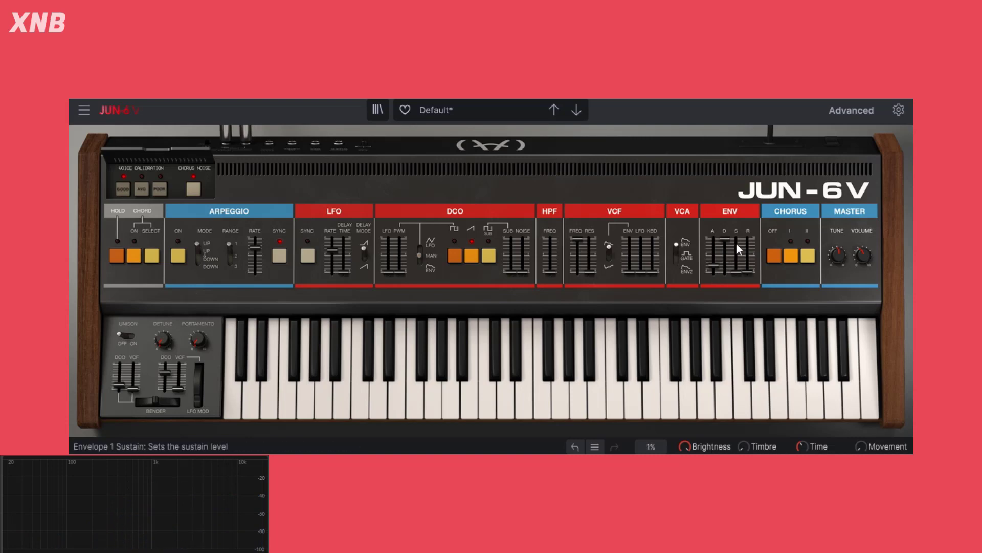
pyautogui.moveTo(725, 239); pyautogui.dragTo(713, 260)
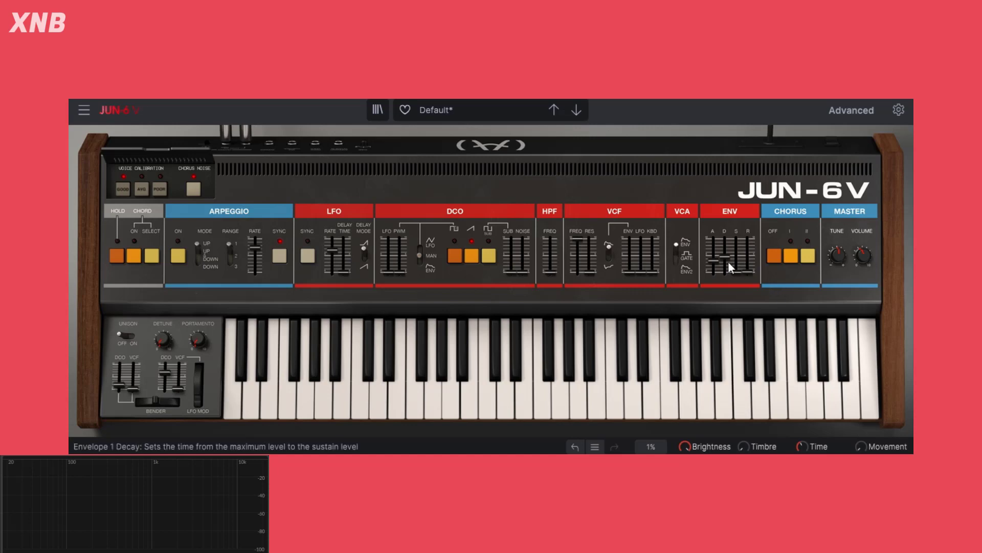
pyautogui.moveTo(726, 259); pyautogui.dragTo(726, 253)
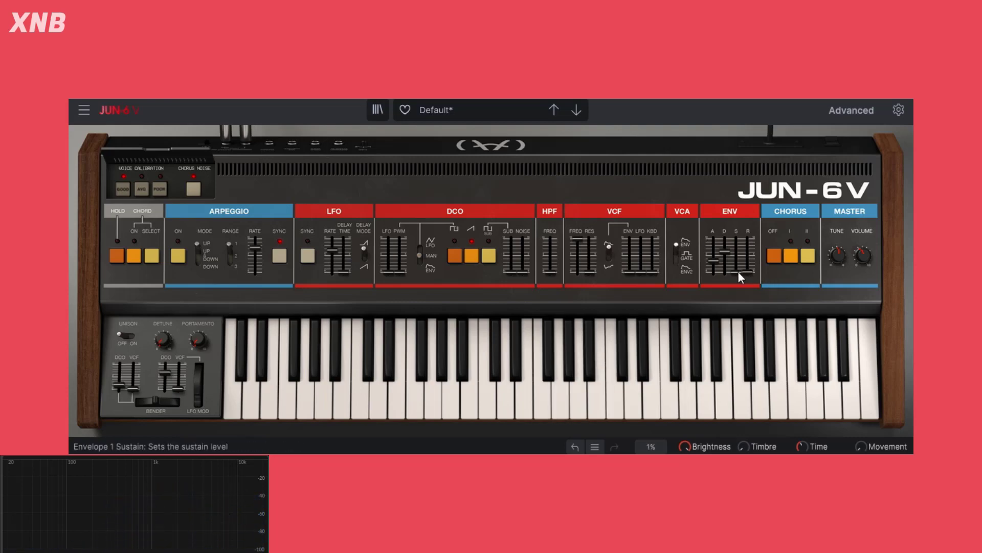
# Raise the envelope sustain to a low level, about a quarter of its range
pyautogui.moveTo(739, 273)
pyautogui.moveTo(738, 272); pyautogui.dragTo(715, 261)
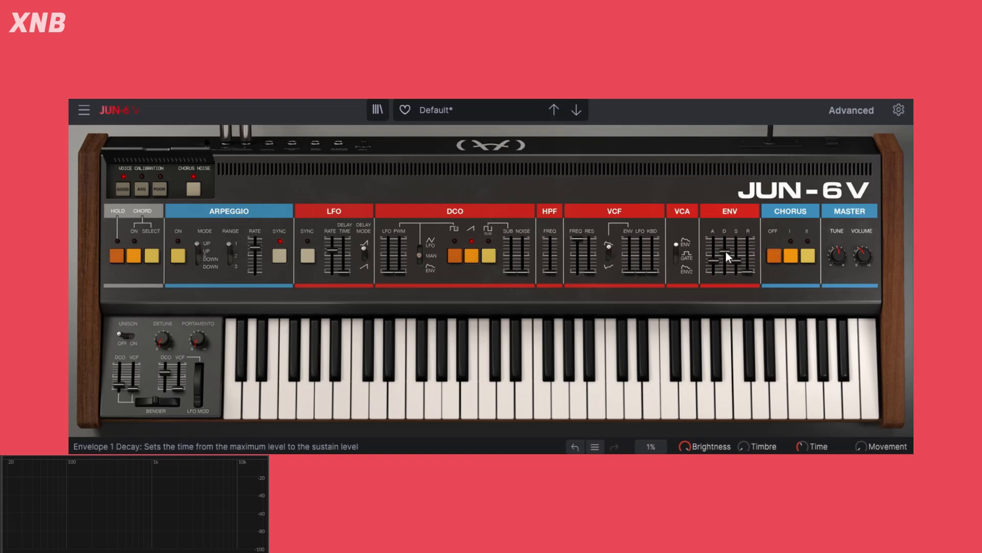
pyautogui.moveTo(725, 251); pyautogui.dragTo(725, 251)
pyautogui.click(734, 263)
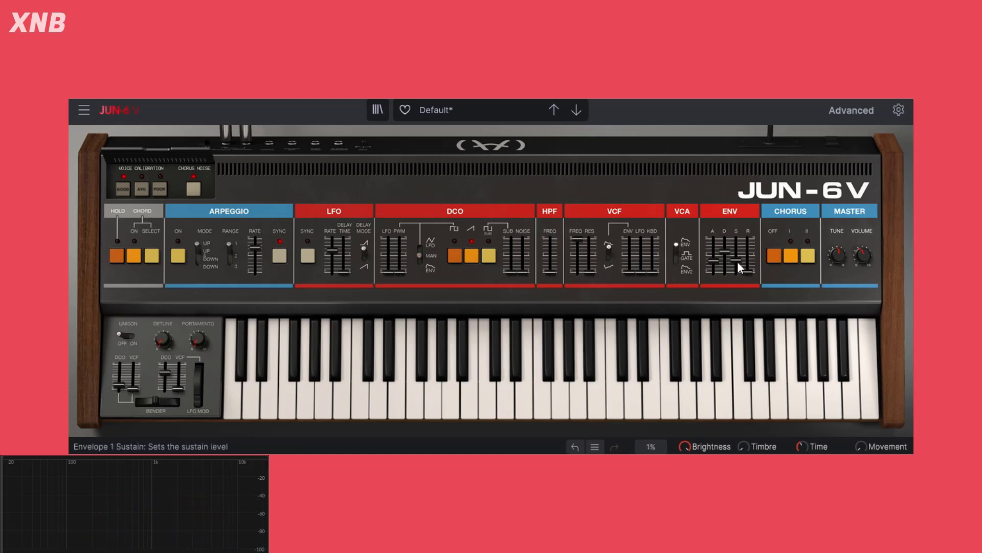
pyautogui.moveTo(738, 261); pyautogui.dragTo(736, 265)
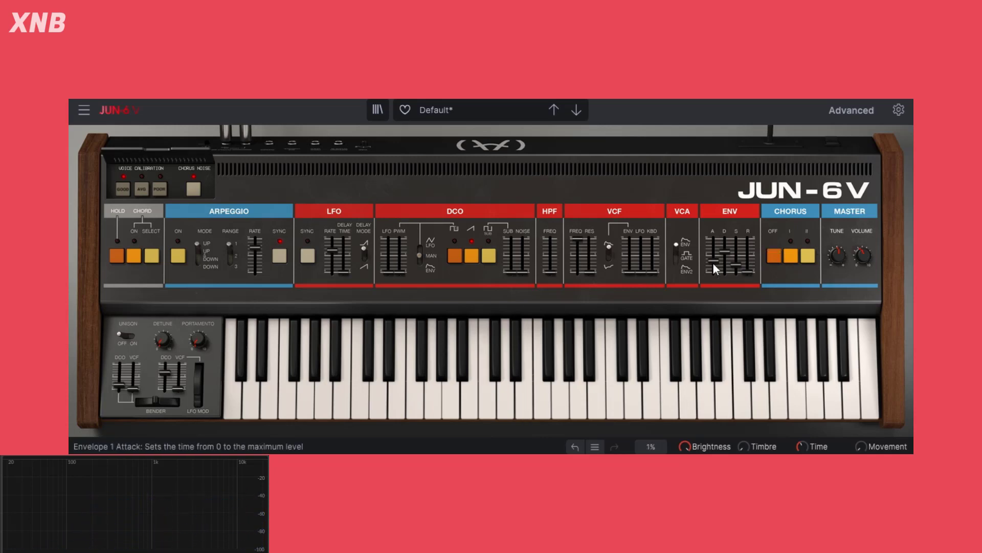
# Try a long envelope release of about 2.340 s and a shorter one, returning the release to minimum each time
pyautogui.moveTo(744, 265)
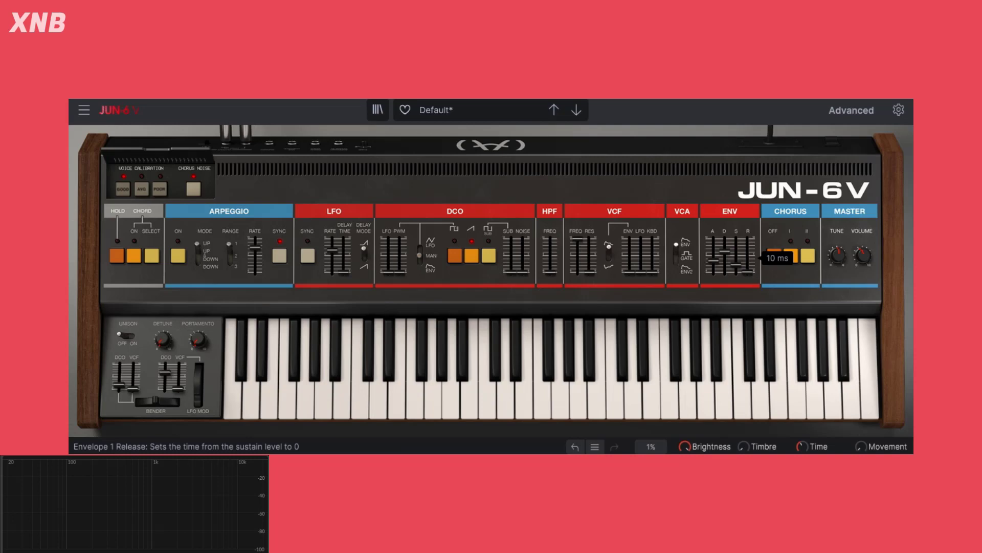
pyautogui.moveTo(748, 272); pyautogui.dragTo(747, 250)
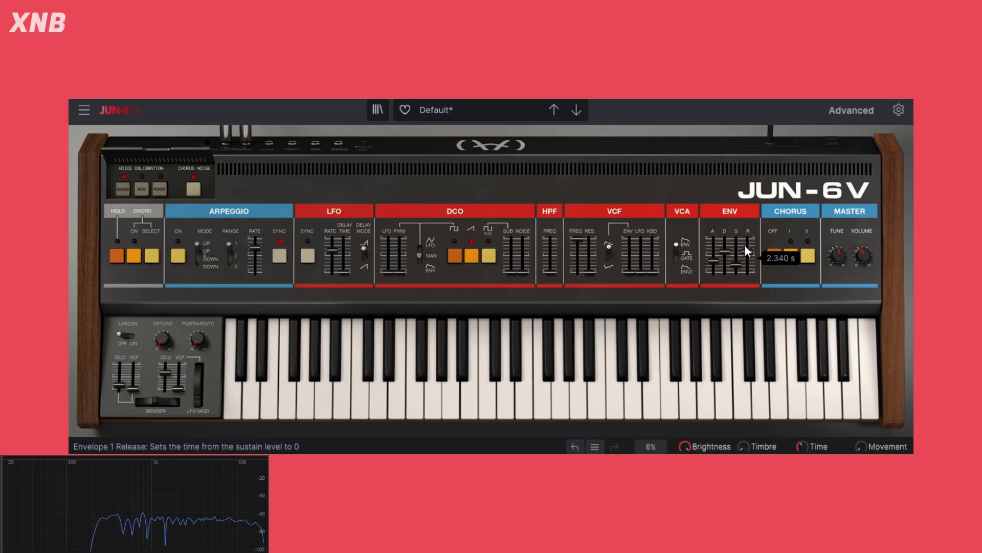
pyautogui.moveTo(745, 245); pyautogui.dragTo(748, 259)
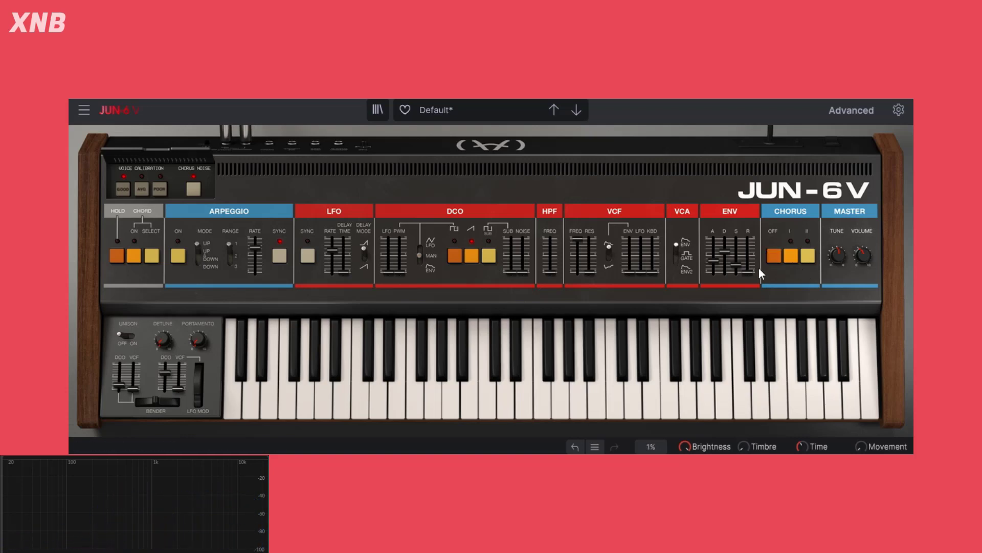
pyautogui.moveTo(747, 272); pyautogui.dragTo(747, 260)
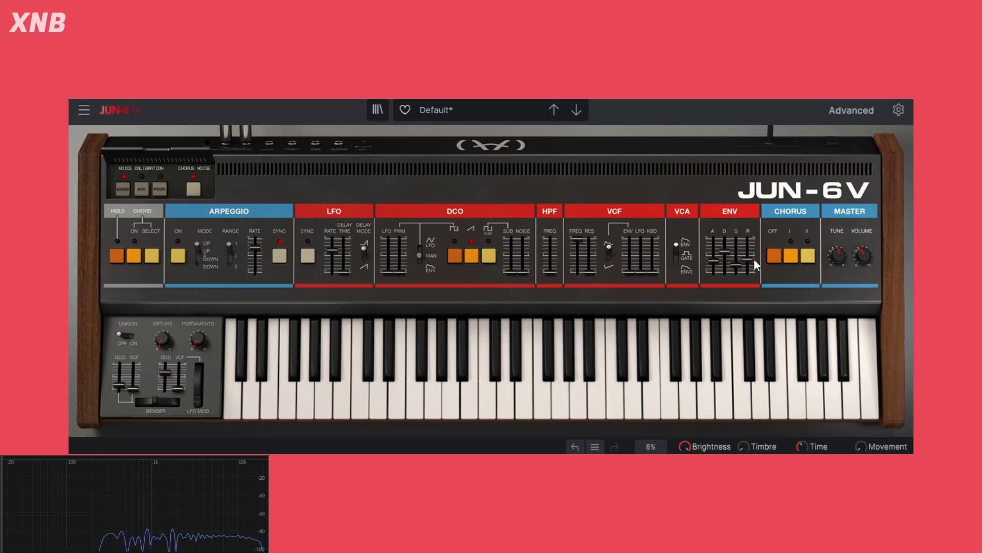
pyautogui.moveTo(754, 259); pyautogui.dragTo(750, 281)
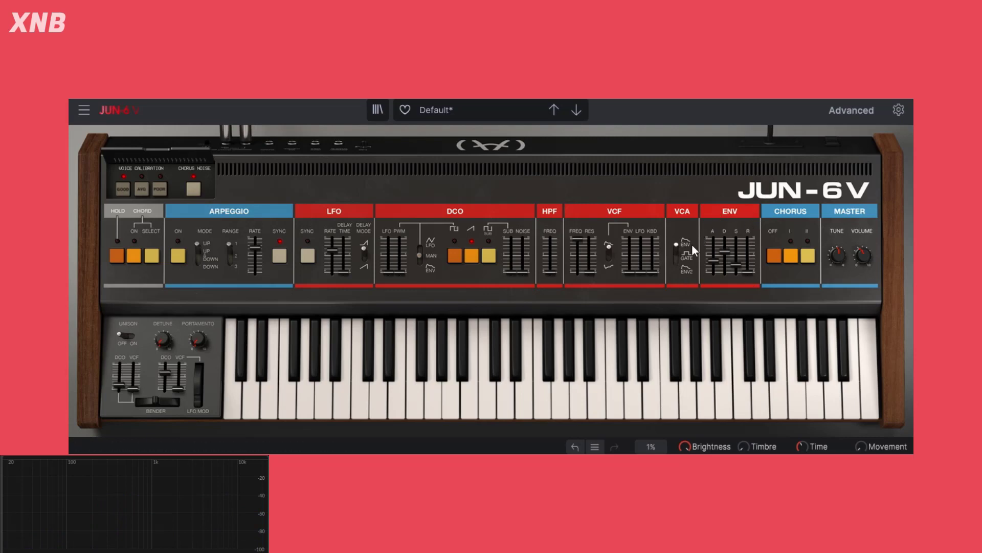
# Try ENV2 as the VCA source, view the ENV 2 section among the advanced controls, and set the source to Gate
pyautogui.moveTo(691, 244); pyautogui.dragTo(692, 255)
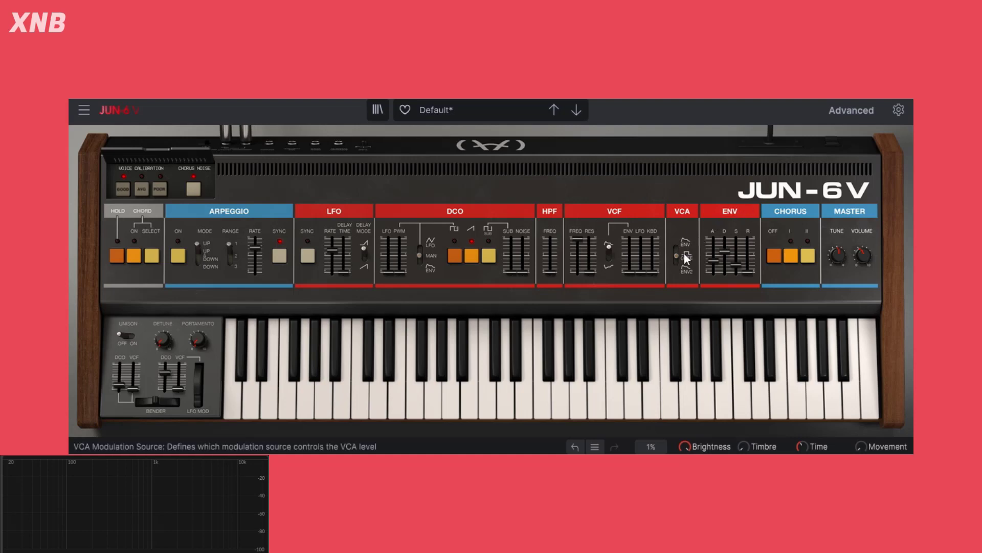
pyautogui.moveTo(676, 255); pyautogui.dragTo(677, 271)
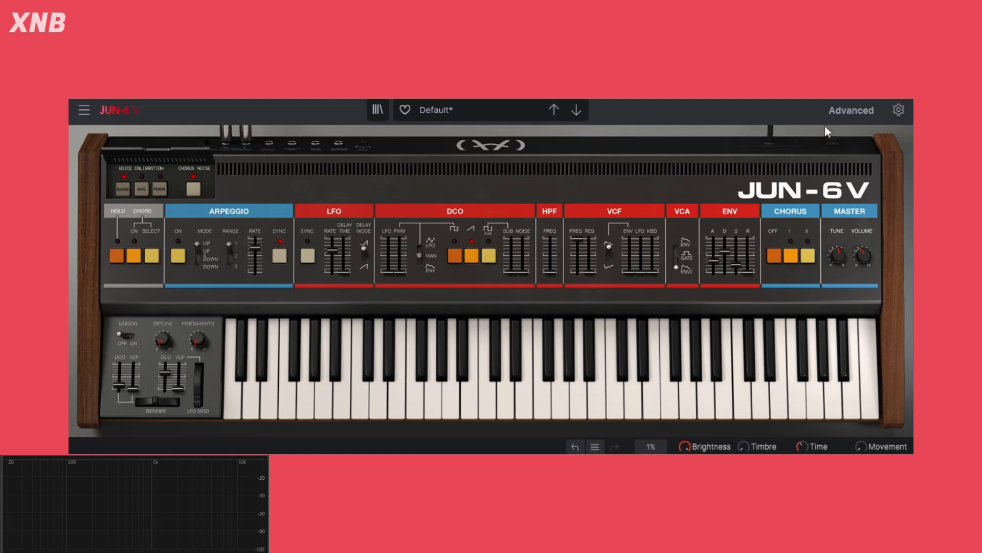
pyautogui.click(844, 110)
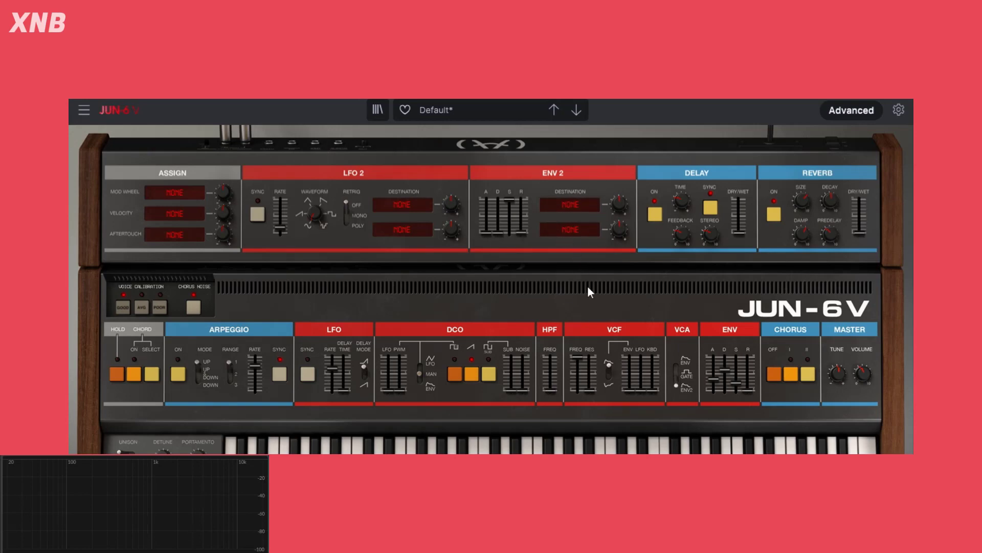
pyautogui.click(848, 114)
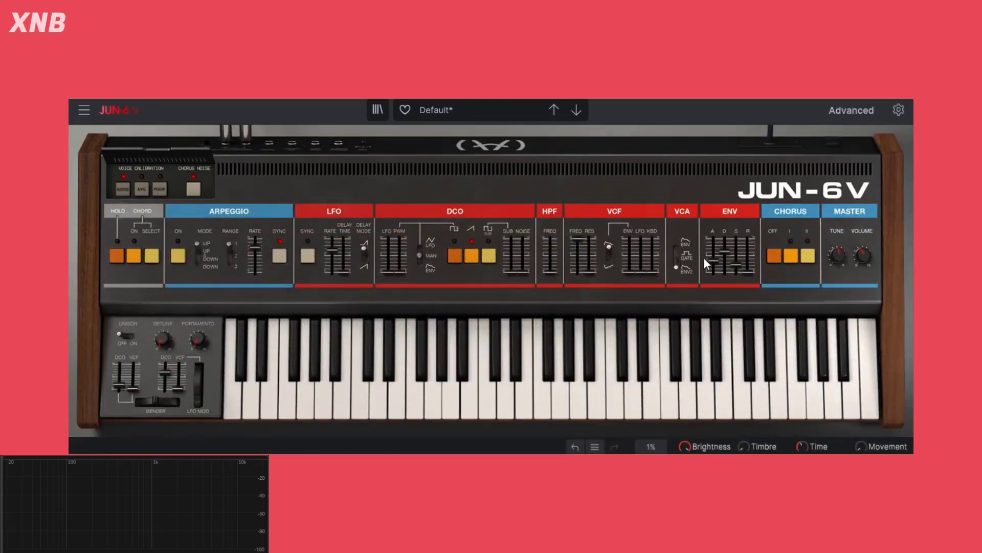
pyautogui.click(677, 263)
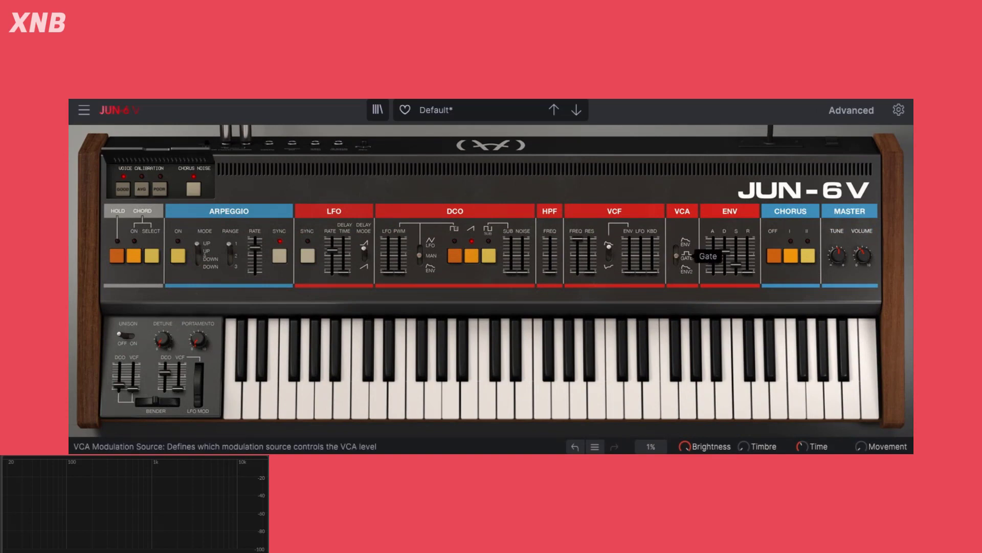
# Lower the VCF frequency, raise its envelope amount to near maximum, and fine-tune the envelope with a shorter attack and slight release
pyautogui.moveTo(577, 239); pyautogui.dragTo(629, 249)
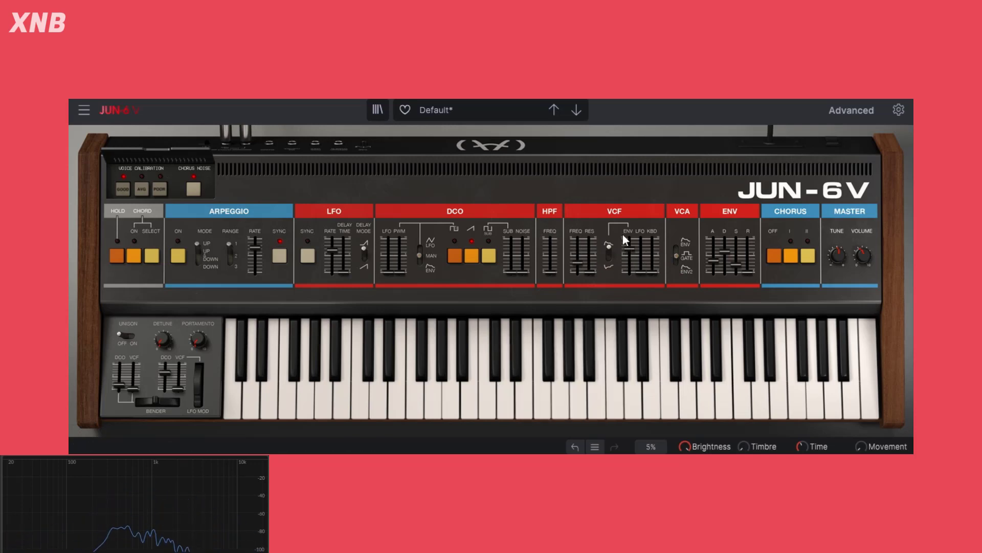
pyautogui.moveTo(629, 248); pyautogui.dragTo(629, 239)
pyautogui.moveTo(714, 259); pyautogui.dragTo(748, 268)
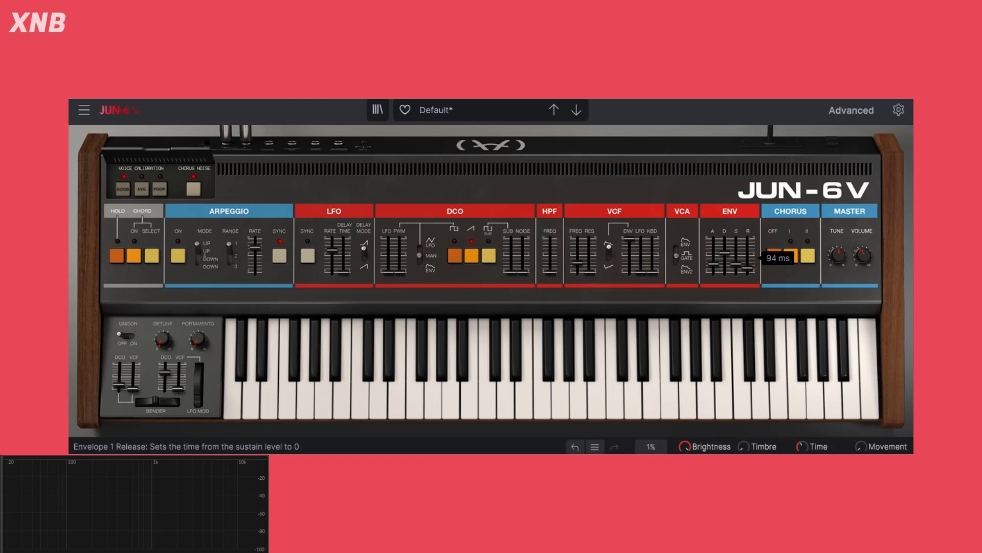
pyautogui.moveTo(748, 270); pyautogui.dragTo(735, 264)
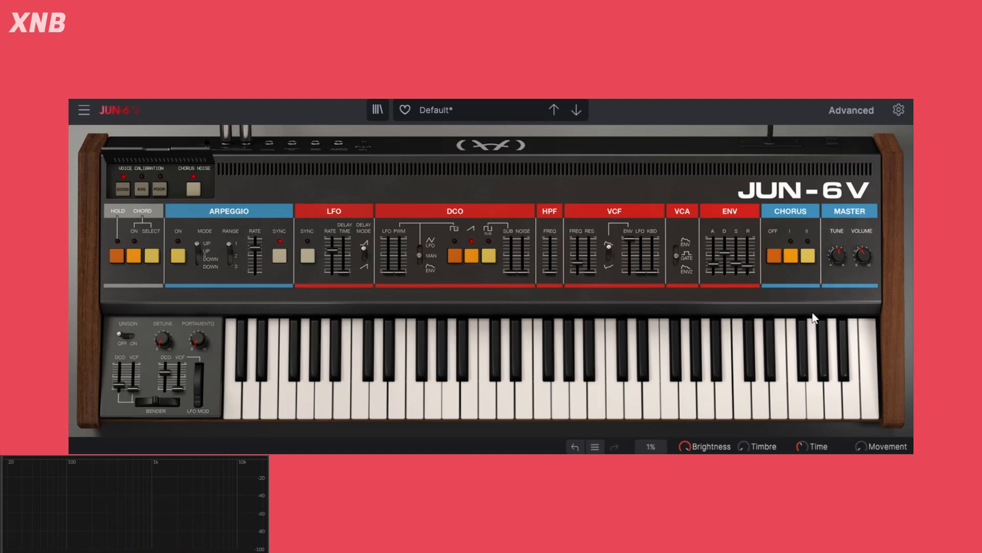
# Try chorus II before enabling chorus I, and raise the reverb dry/wet to roughly a third in the advanced controls
pyautogui.click(809, 254)
pyautogui.click(793, 257)
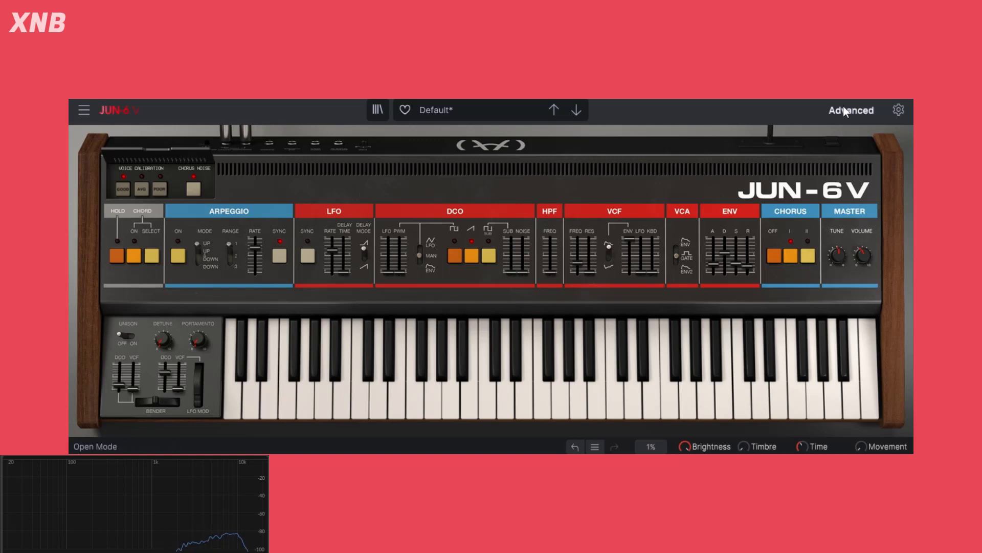
pyautogui.click(843, 106)
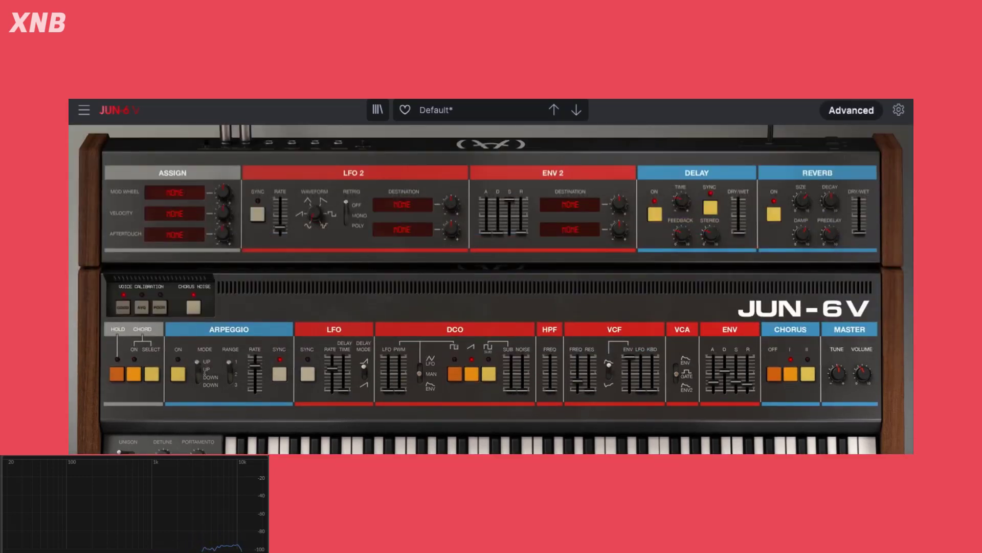
pyautogui.moveTo(862, 225); pyautogui.dragTo(862, 216)
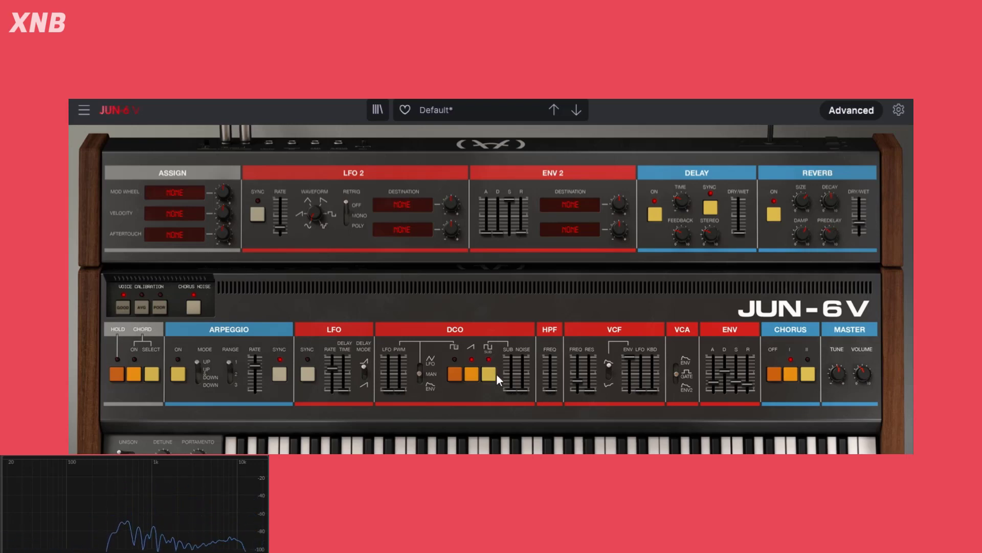
# Raise the DCO sub level and set its LFO amount to 0.492, adding a small amount of noise
pyautogui.moveTo(510, 390); pyautogui.dragTo(509, 379)
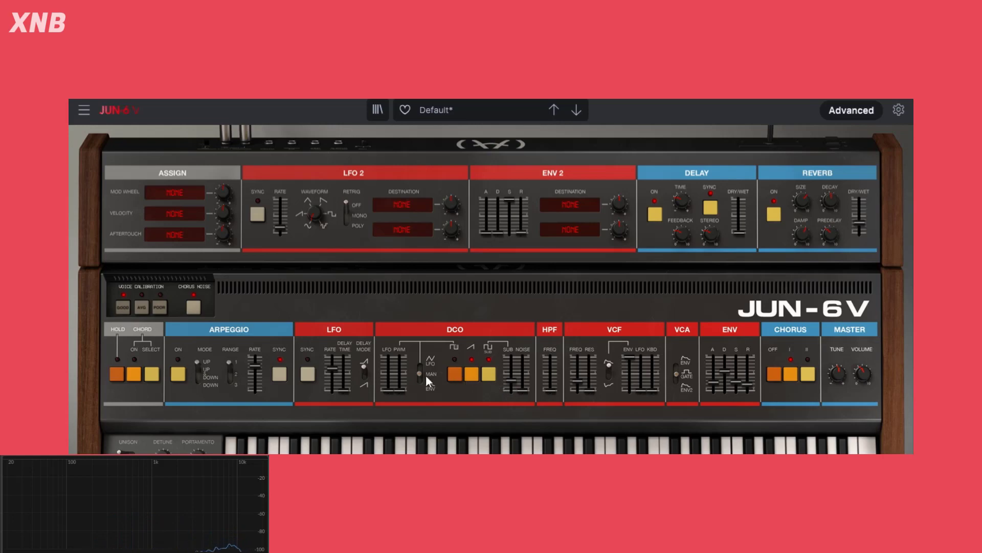
pyautogui.moveTo(390, 389); pyautogui.dragTo(390, 386)
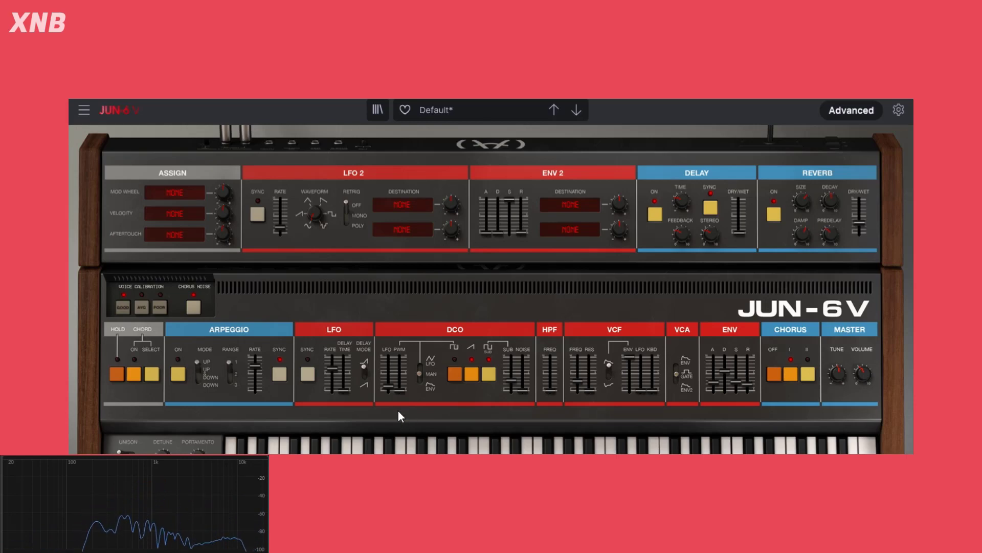
pyautogui.moveTo(388, 386); pyautogui.dragTo(390, 377)
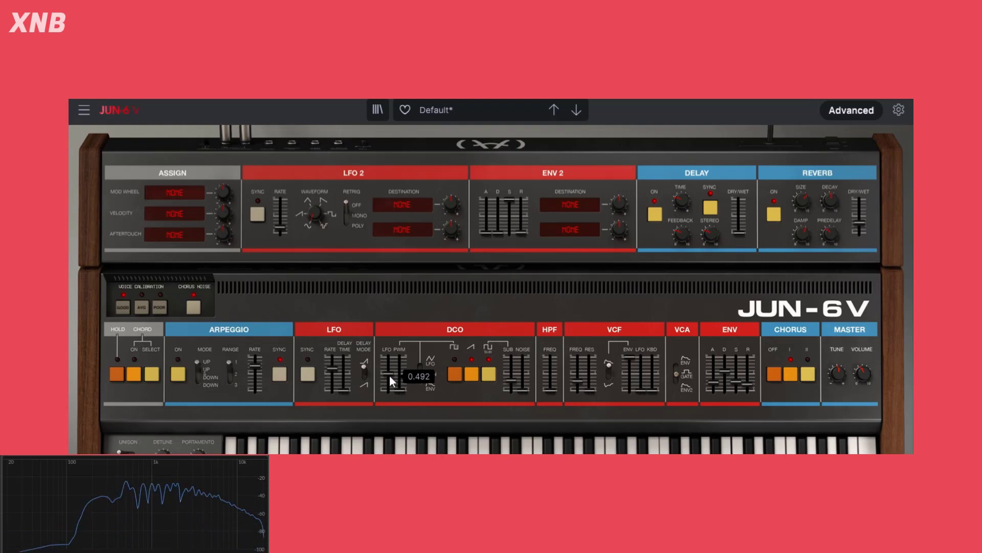
pyautogui.moveTo(523, 391); pyautogui.dragTo(523, 387)
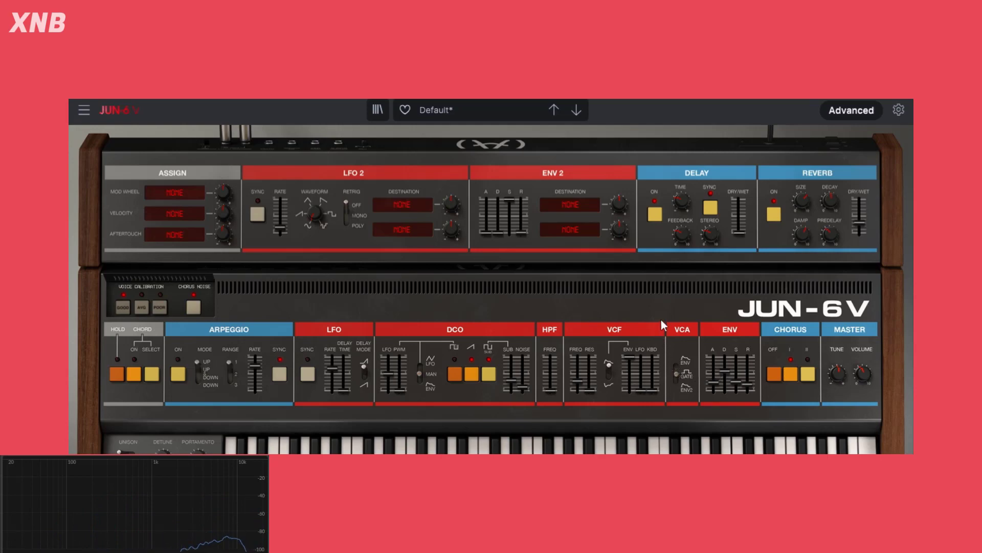
# Raise the delay dry/wet mix to 0.260
pyautogui.moveTo(742, 240); pyautogui.dragTo(742, 232)
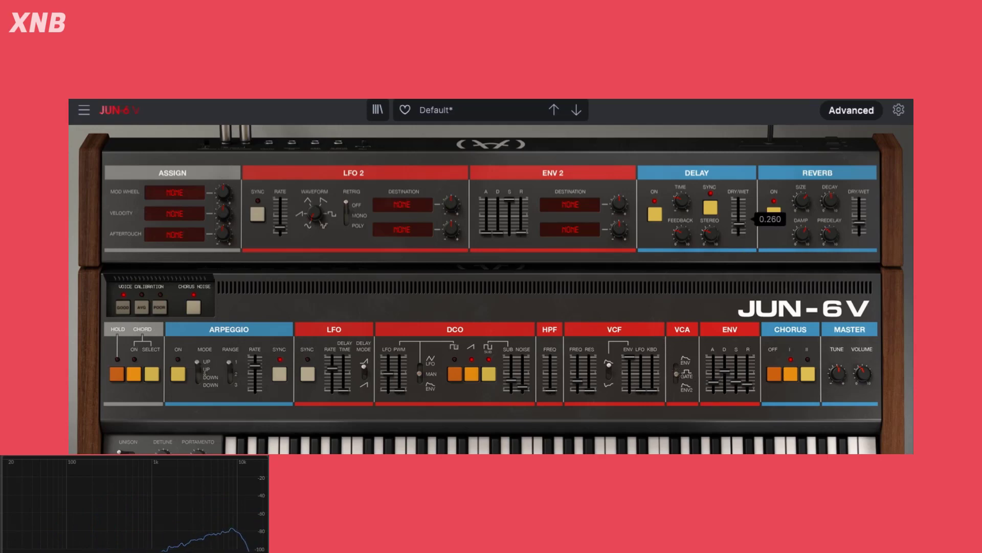